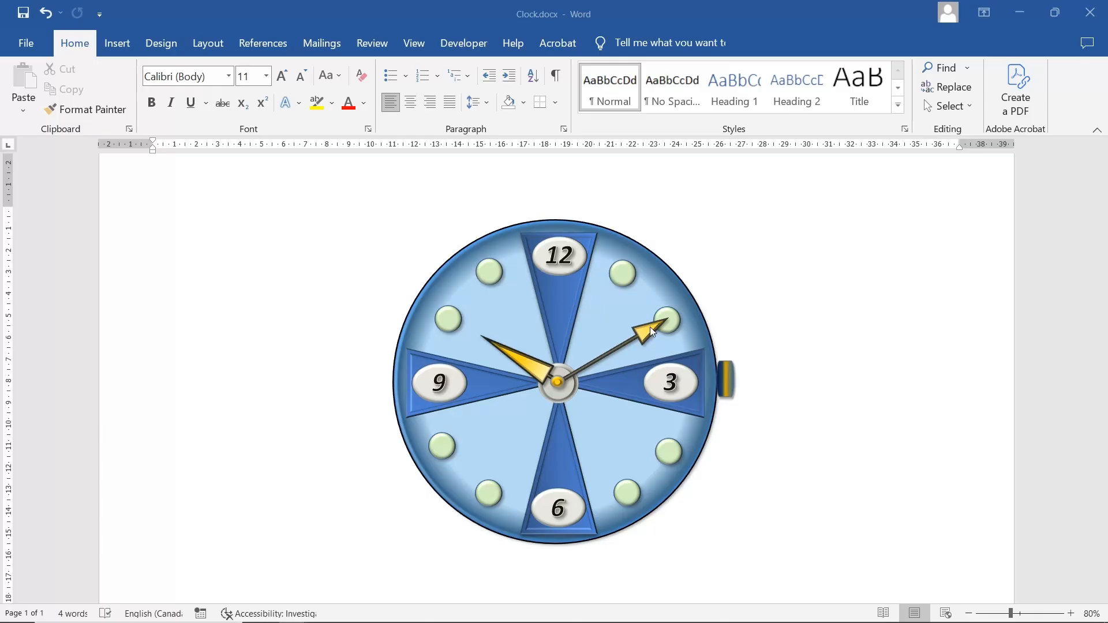
Move the transparent overlay circle partly off the clock face and show its shape fill settings
{"action": "left_click", "coordinate": [608, 308]}
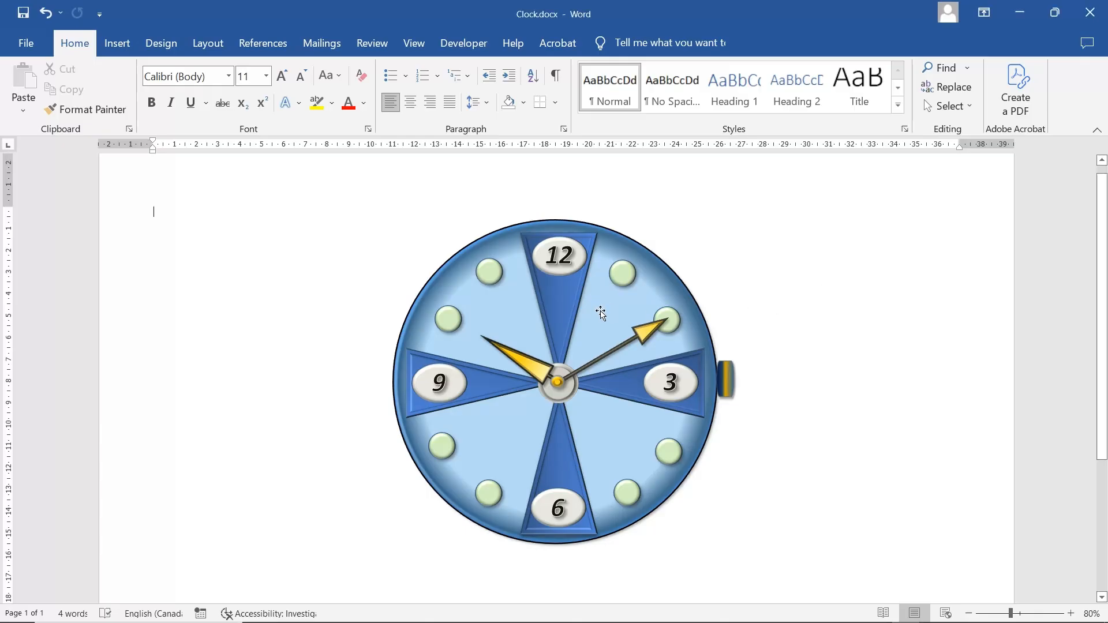
{"action": "left_click", "coordinate": [601, 312]}
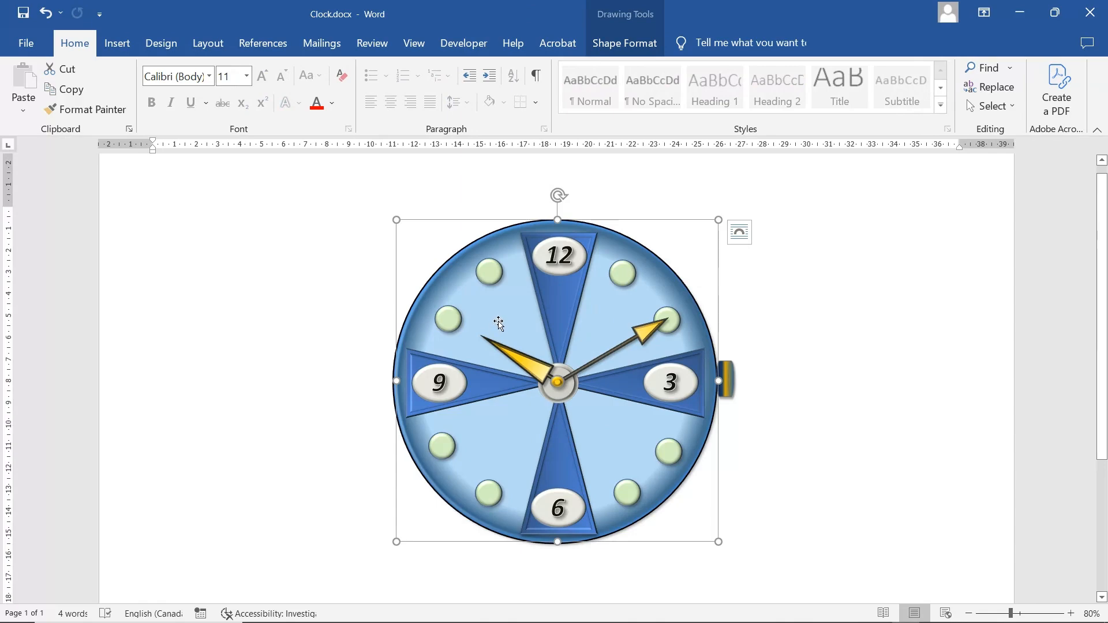
{"action": "left_click_drag", "start_coordinate": [507, 317], "coordinate": [569, 311]}
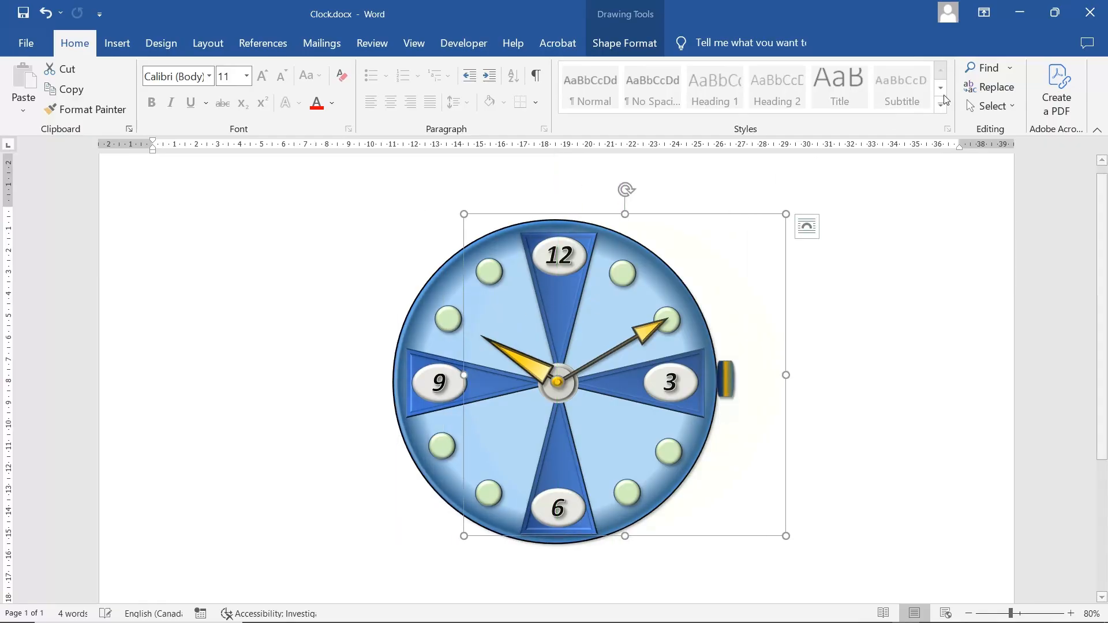
{"action": "left_click", "coordinate": [616, 43]}
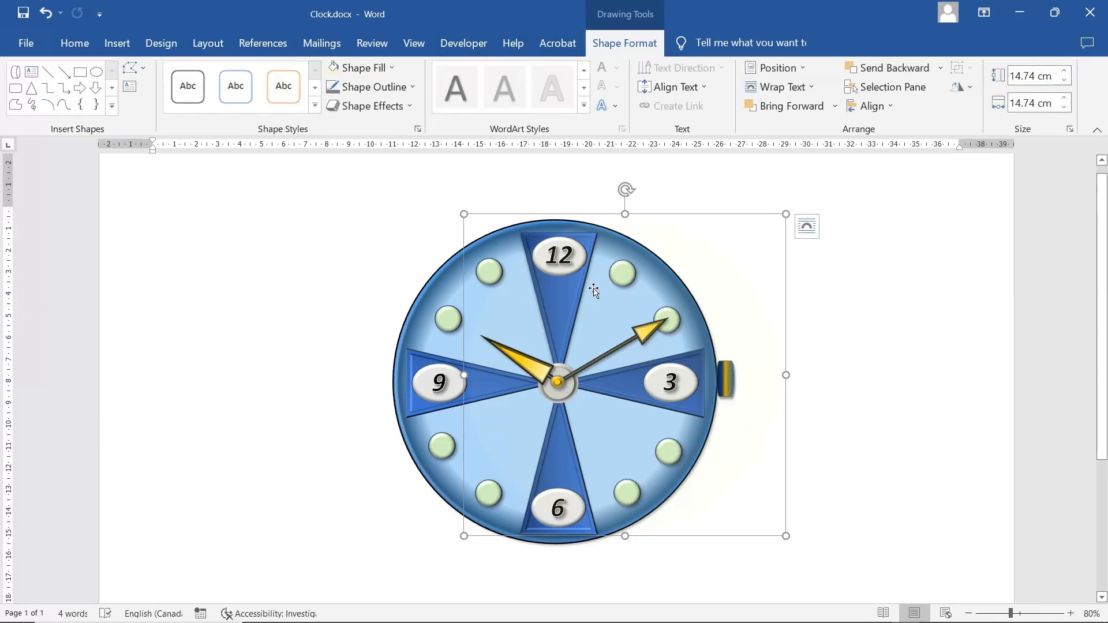
{"action": "left_click", "coordinate": [417, 129]}
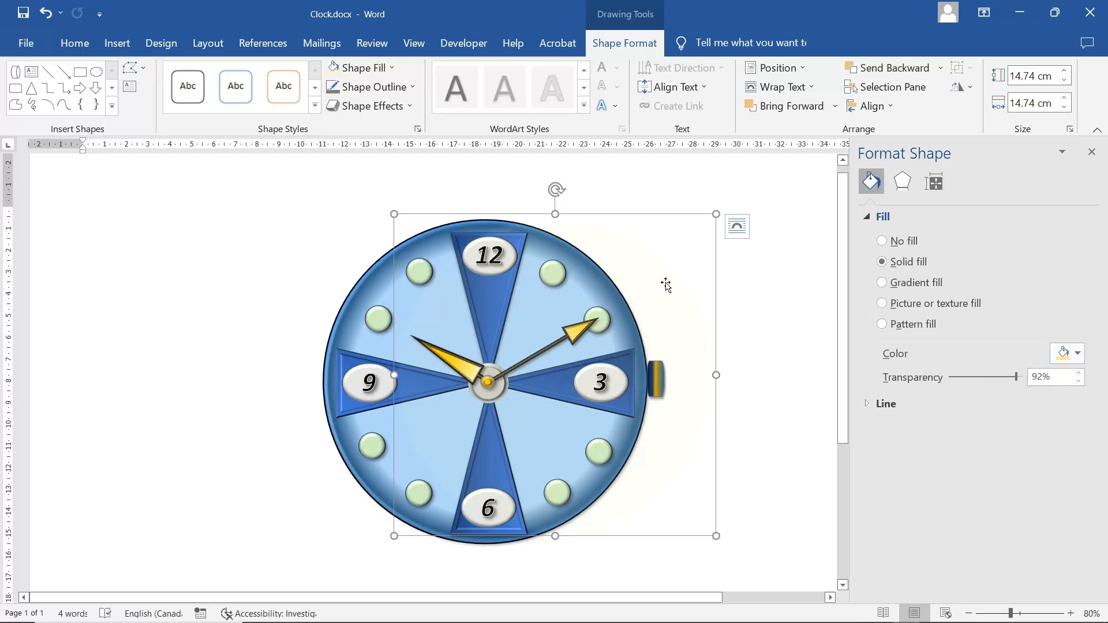
Set the overlay circle's fill transparency to 39%, centre it over the clock face, and raise the transparency to 92%
{"action": "left_click_drag", "start_coordinate": [1017, 377], "coordinate": [978, 389]}
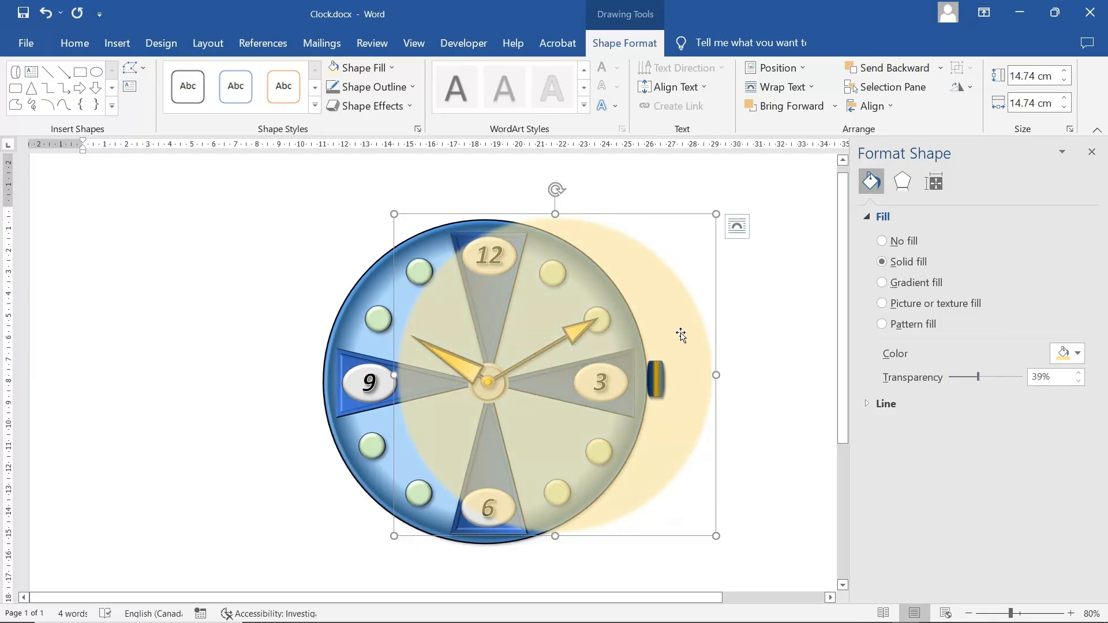
{"action": "left_click_drag", "start_coordinate": [677, 334], "coordinate": [623, 340]}
{"action": "left_click_drag", "start_coordinate": [977, 377], "coordinate": [1001, 380]}
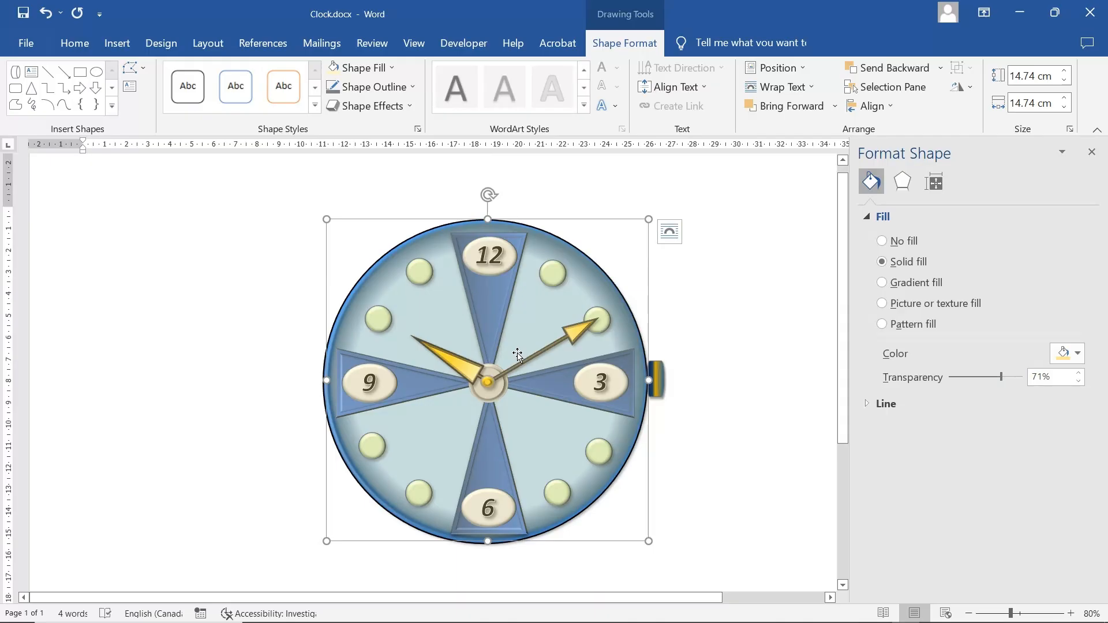
{"action": "left_click_drag", "start_coordinate": [1002, 378], "coordinate": [1016, 378]}
Move the overlay circle off the clock face into the blank page area and delete it
{"action": "left_click_drag", "start_coordinate": [535, 307], "coordinate": [248, 321]}
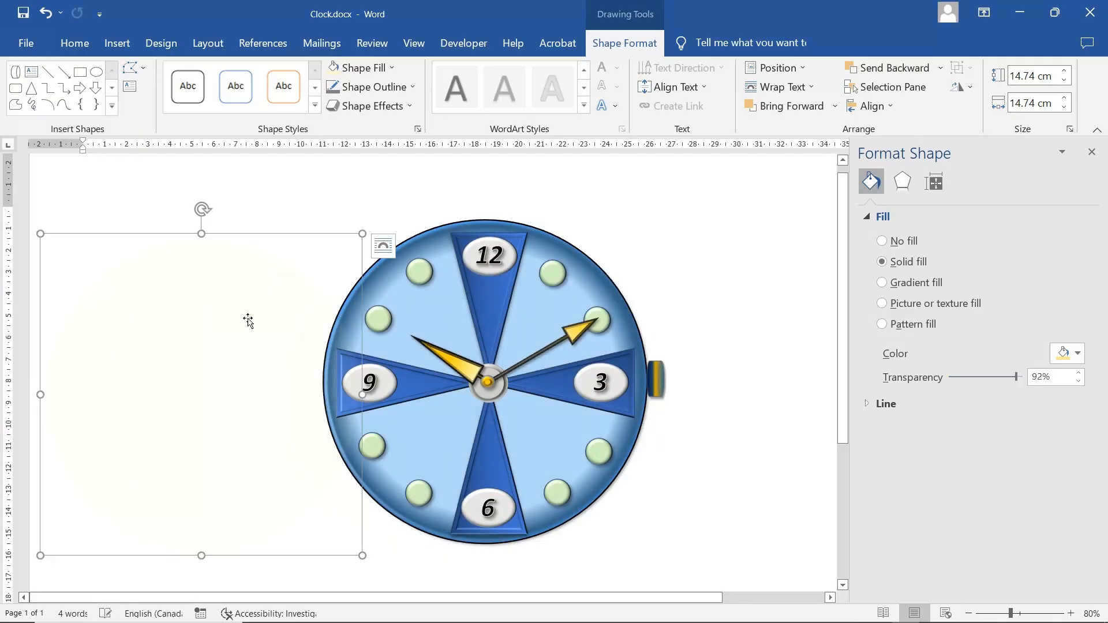
{"action": "left_click", "coordinate": [250, 319]}
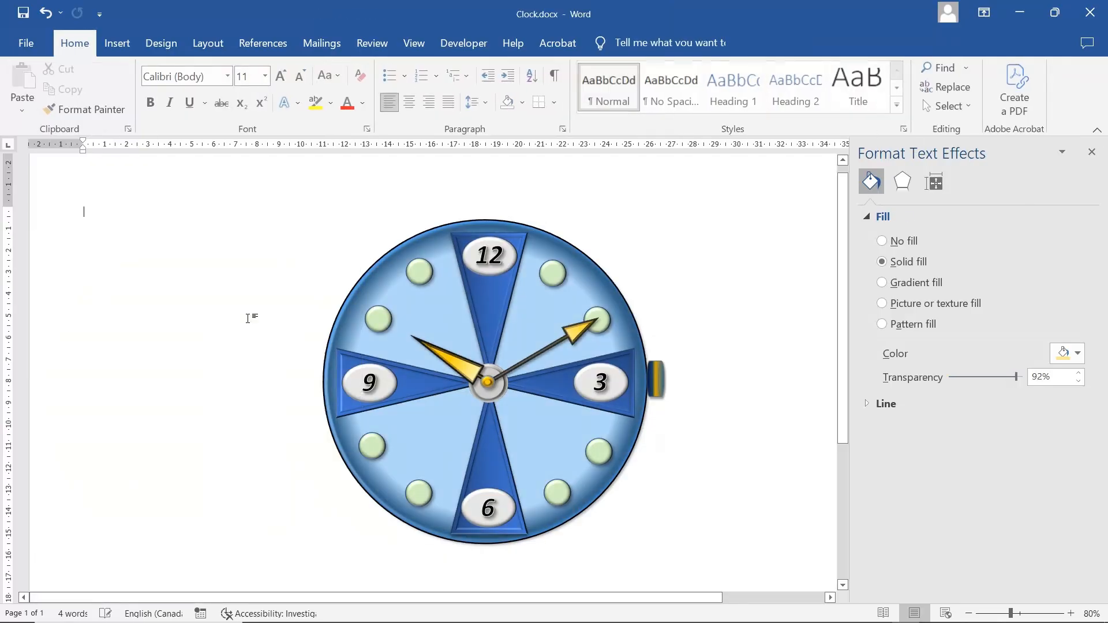
Pull the winding crown away from the clock and enlarge it to about 4.18 cm high by 5.98 cm wide
{"action": "left_click", "coordinate": [656, 382]}
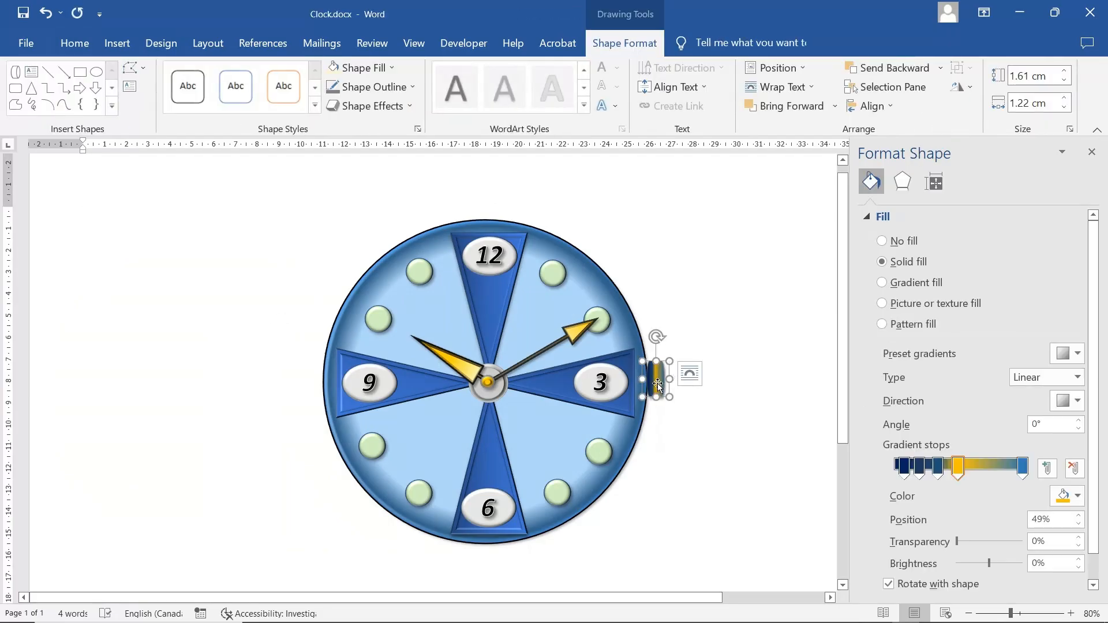
{"action": "left_click_drag", "start_coordinate": [657, 383], "coordinate": [680, 289]}
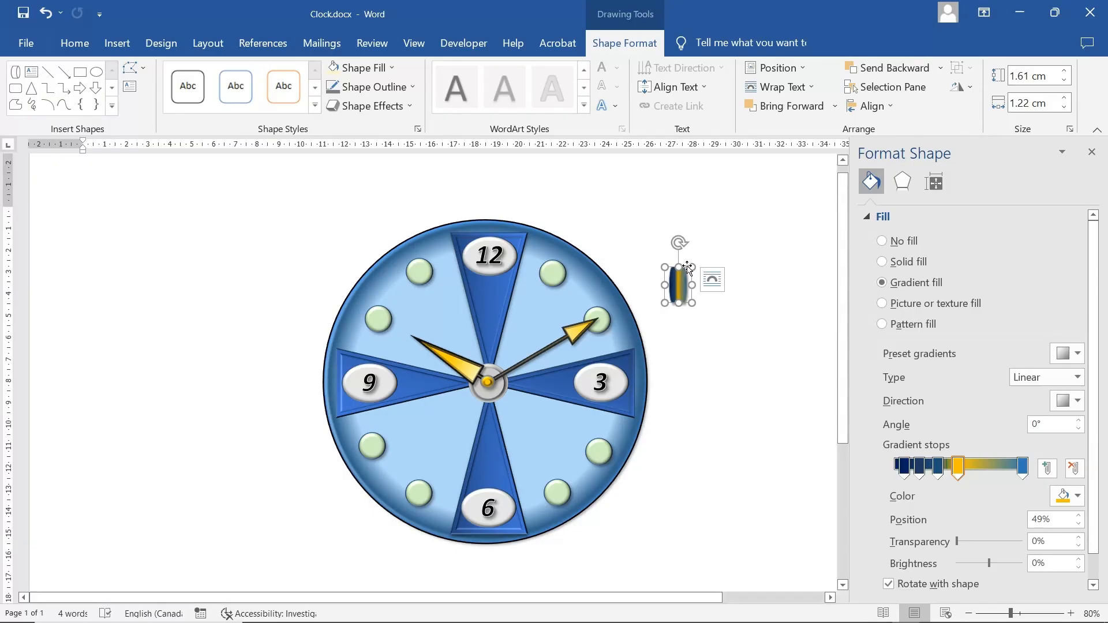
{"action": "left_click_drag", "start_coordinate": [692, 268], "coordinate": [796, 211]}
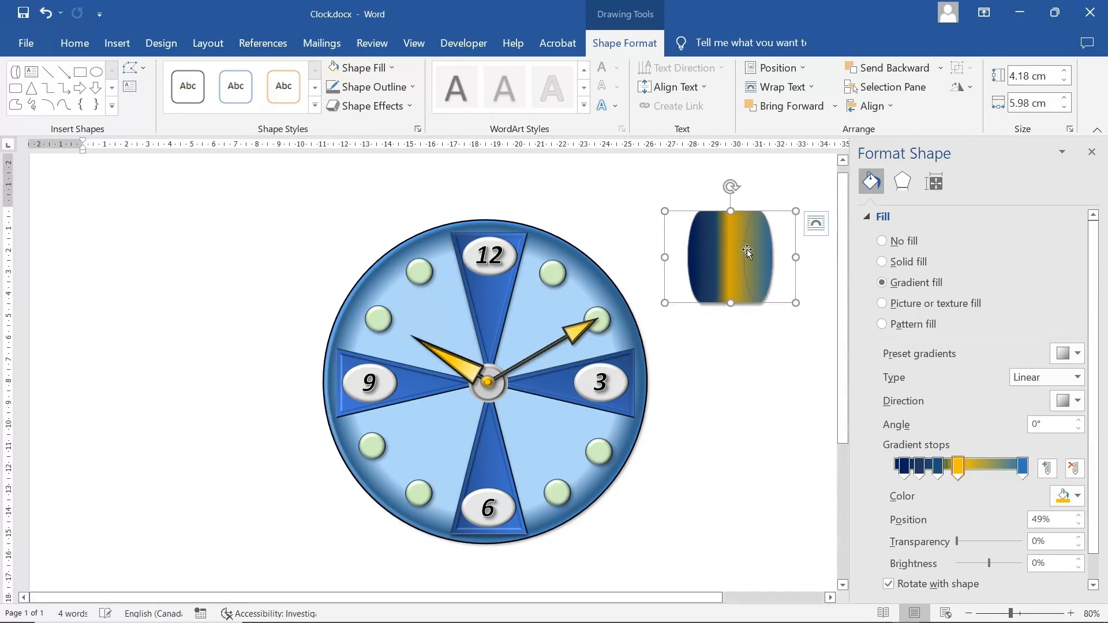
Draw a horizontal cylinder with the flowchart Direct Access Storage shape in the blank area beside the clock
{"action": "left_click", "coordinate": [117, 43]}
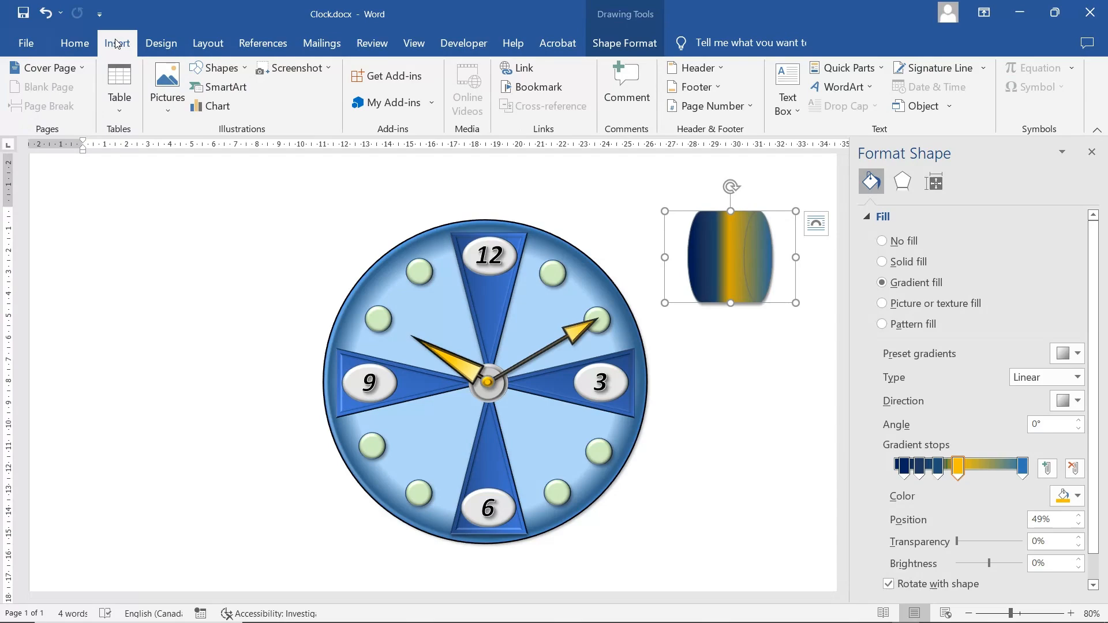
{"action": "left_click", "coordinate": [218, 68]}
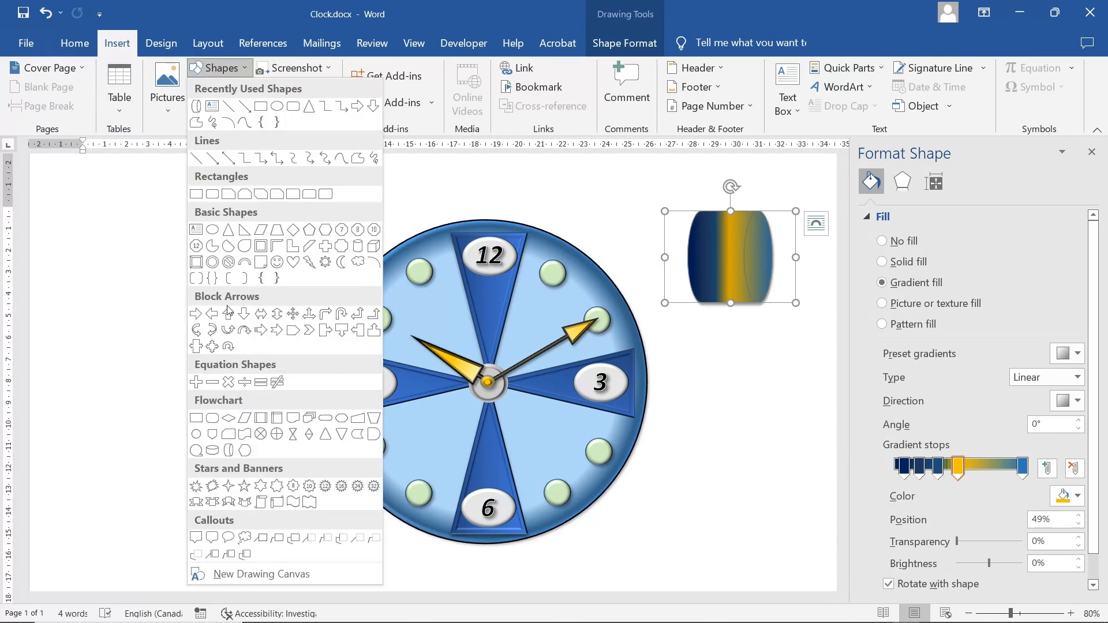
{"action": "left_click", "coordinate": [229, 451]}
{"action": "left_click_drag", "start_coordinate": [135, 276], "coordinate": [227, 387]}
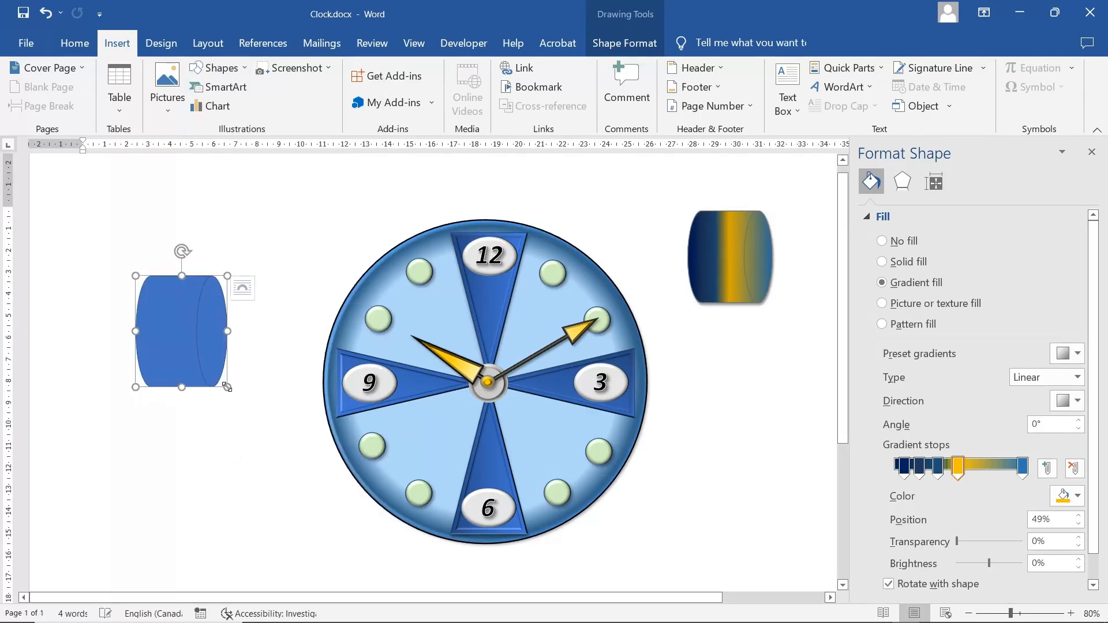
View the enlarged crown's outline options, and delete both the crown and the plain blue cylinder
{"action": "left_click", "coordinate": [706, 277]}
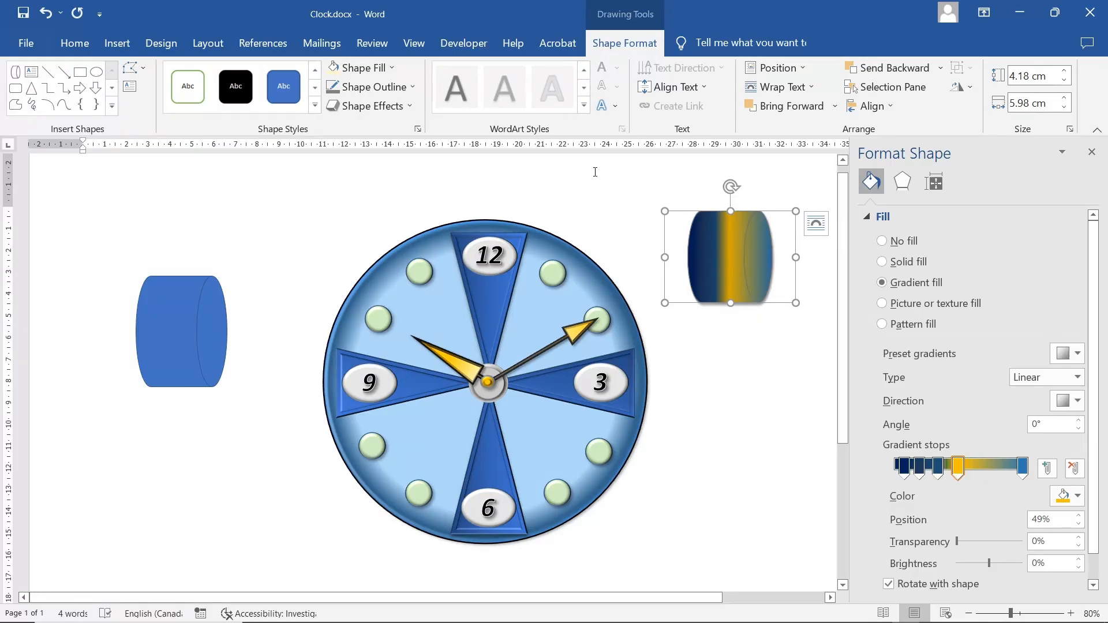
{"action": "left_click", "coordinate": [380, 88]}
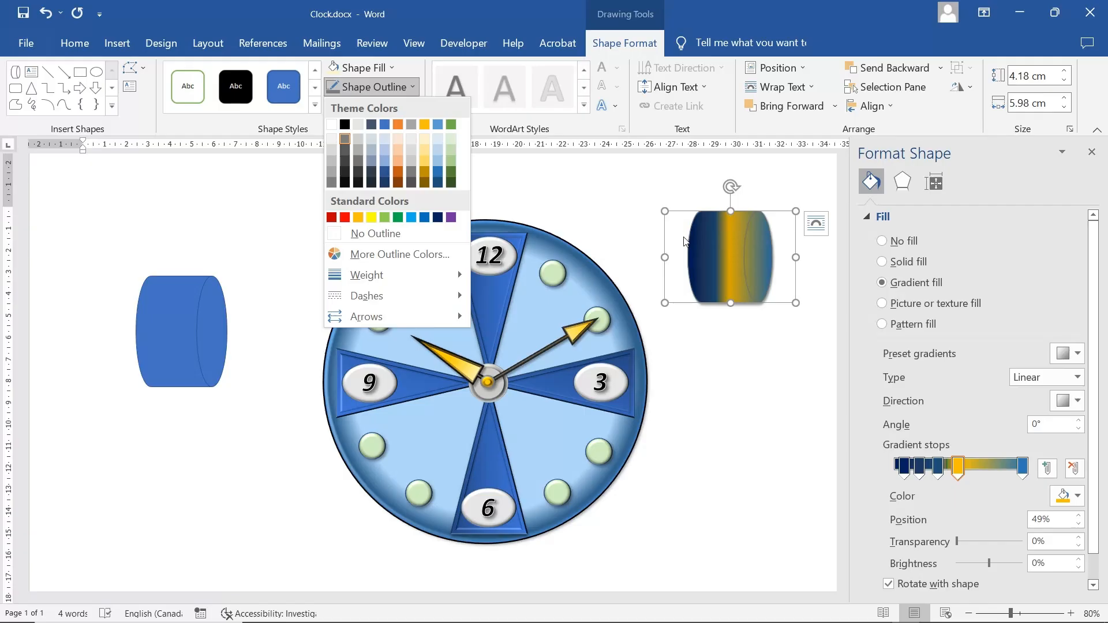
{"action": "left_click", "coordinate": [741, 285]}
{"action": "key", "text": "Delete"}
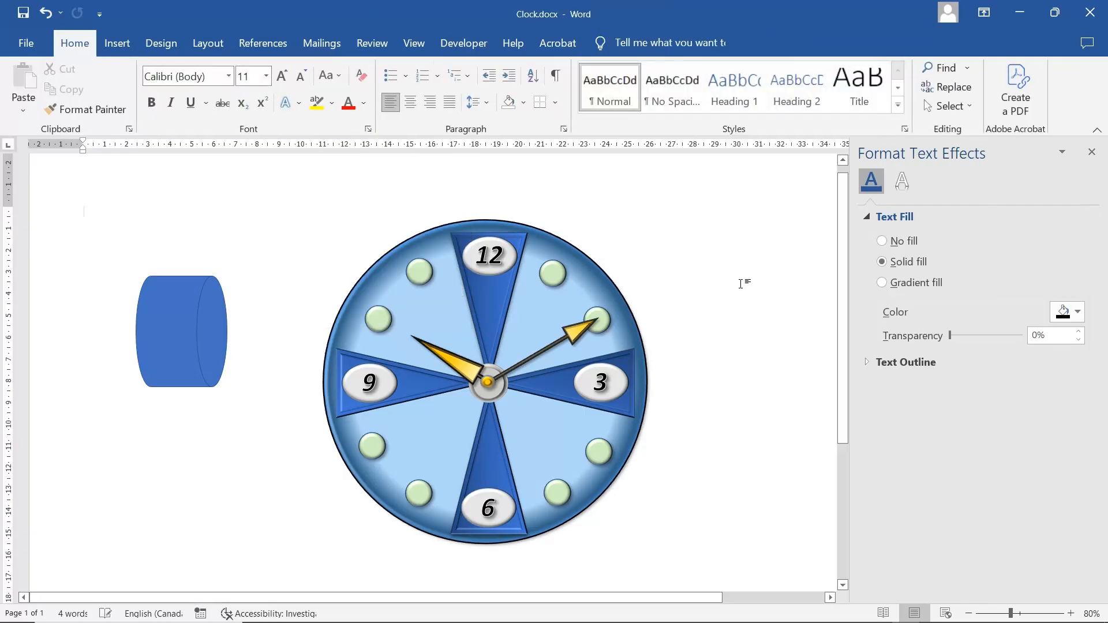
{"action": "left_click", "coordinate": [208, 321]}
{"action": "key", "text": "Delete"}
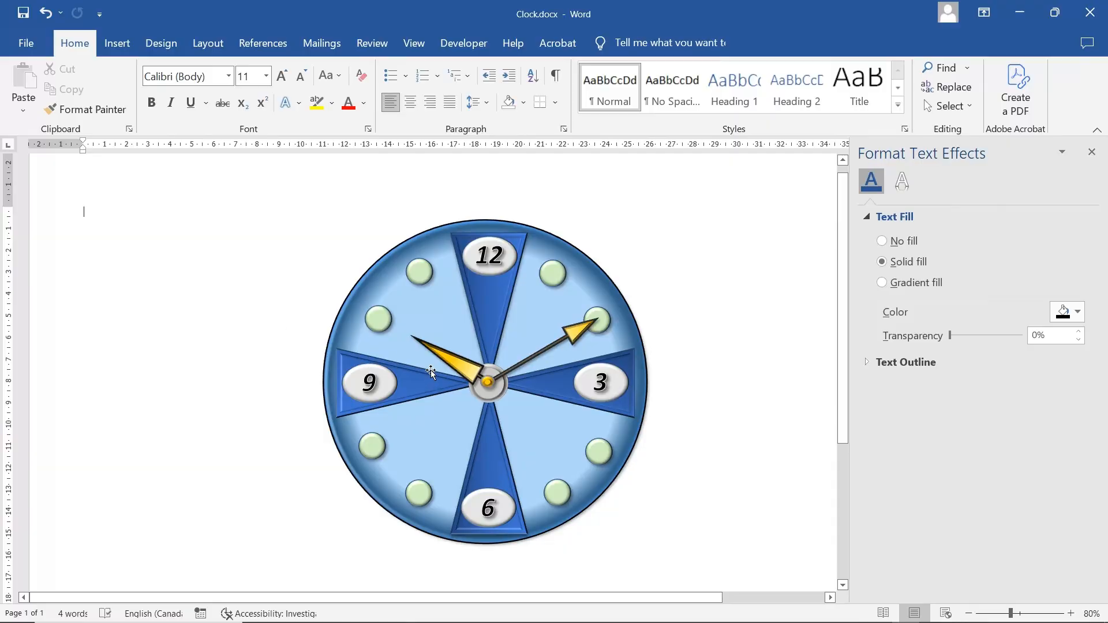
Inspect the fill settings of the clock's hour hand and minute hand
{"action": "left_click", "coordinate": [461, 365]}
{"action": "left_click", "coordinate": [461, 364]}
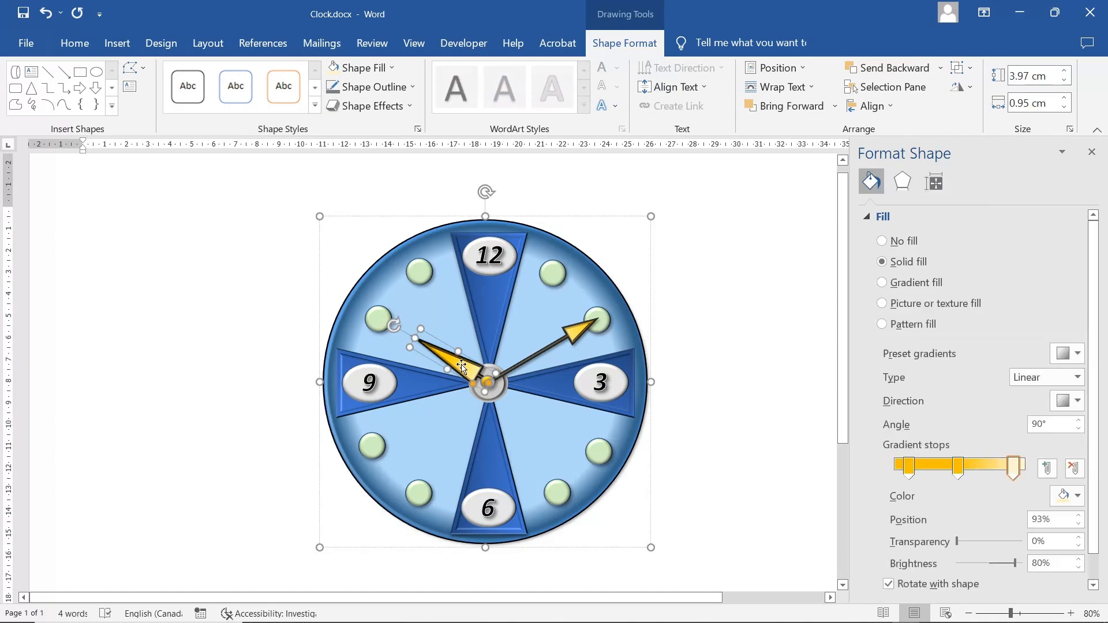
{"action": "left_click", "coordinate": [571, 338]}
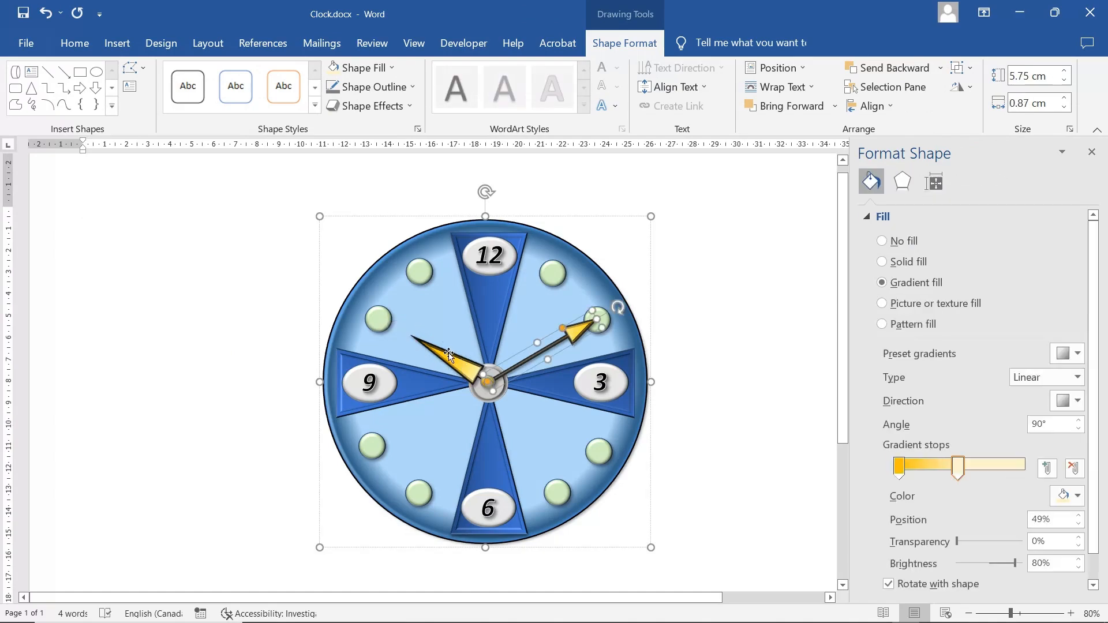
{"action": "left_click", "coordinate": [135, 172]}
Insert an up block arrow about 4.66 cm high by 2.81 cm wide in the blank area beside the clock
{"action": "left_click", "coordinate": [120, 40]}
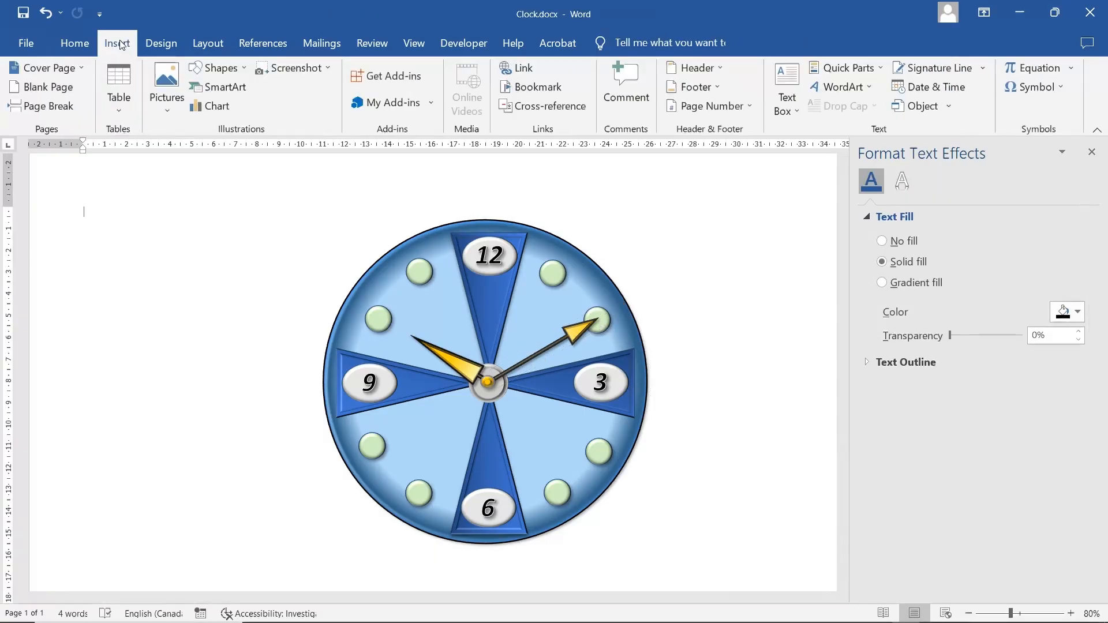
{"action": "left_click", "coordinate": [208, 69]}
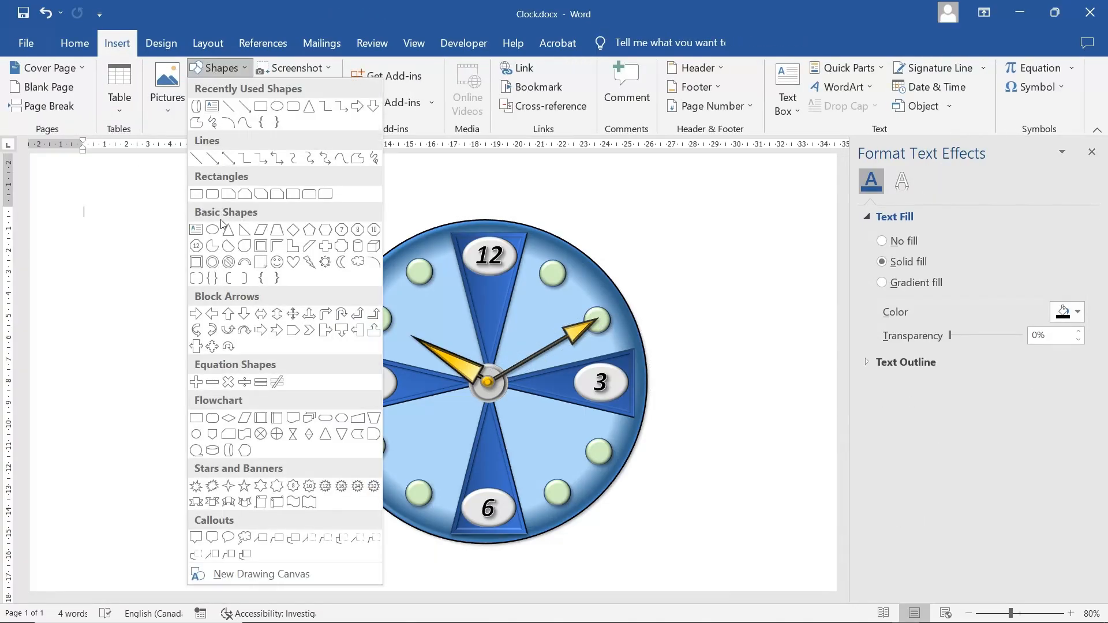
{"action": "left_click", "coordinate": [228, 314]}
{"action": "left_click_drag", "start_coordinate": [135, 319], "coordinate": [195, 421]}
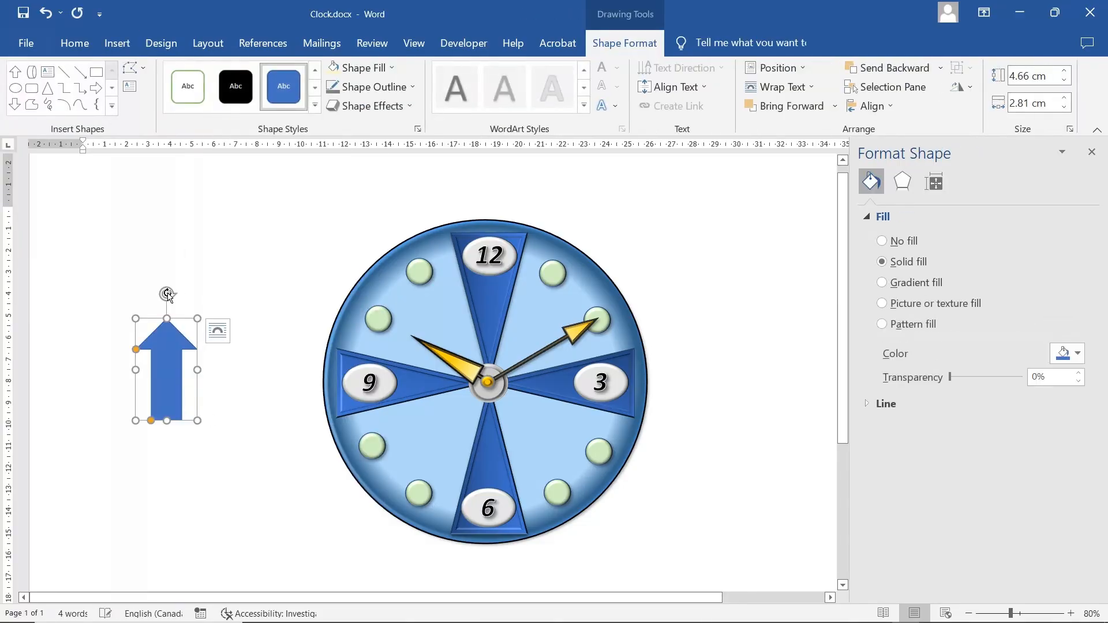
Rotate the arrow to point right and slightly upward, thin its shaft, lengthen its head, and narrow it to about 0.72 cm wide
{"action": "left_click_drag", "start_coordinate": [166, 294], "coordinate": [256, 346]}
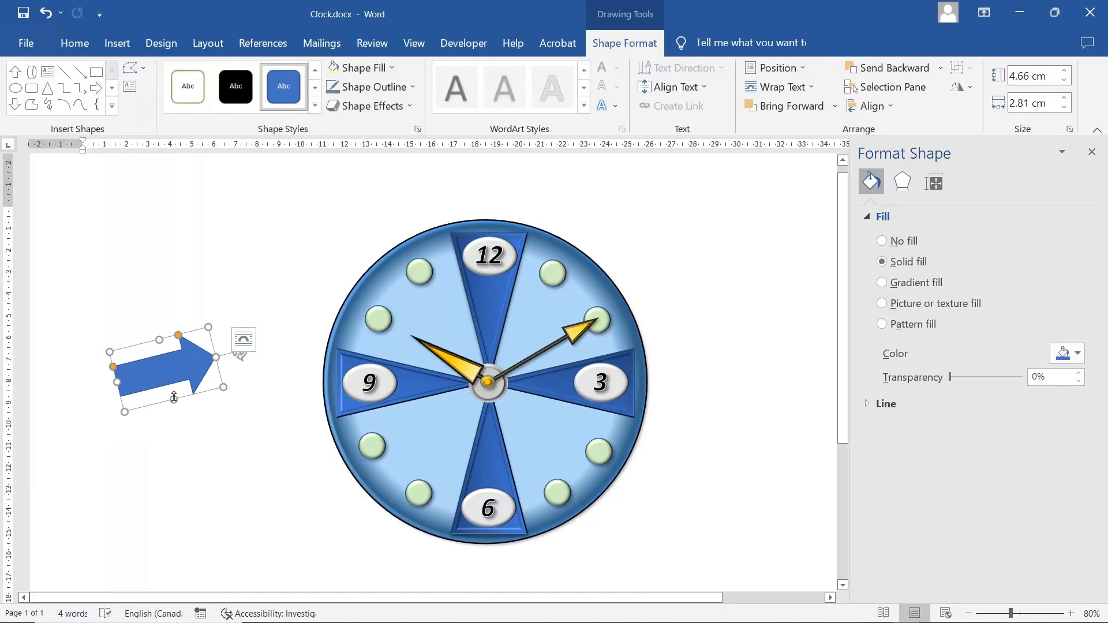
{"action": "left_click_drag", "start_coordinate": [115, 369], "coordinate": [118, 379]}
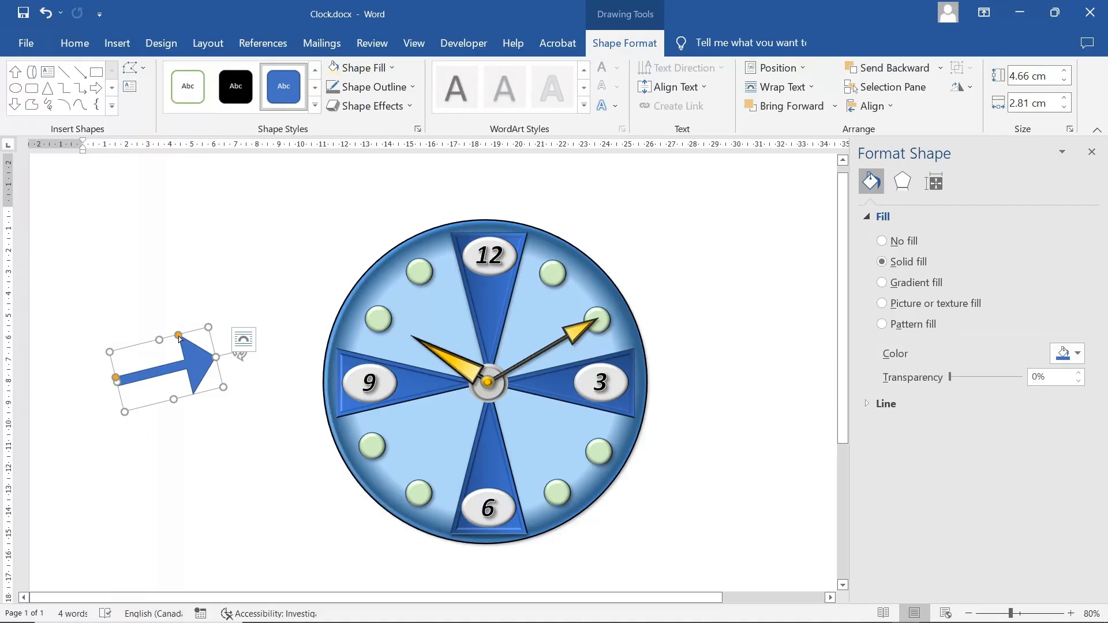
{"action": "left_click_drag", "start_coordinate": [181, 338], "coordinate": [176, 391]}
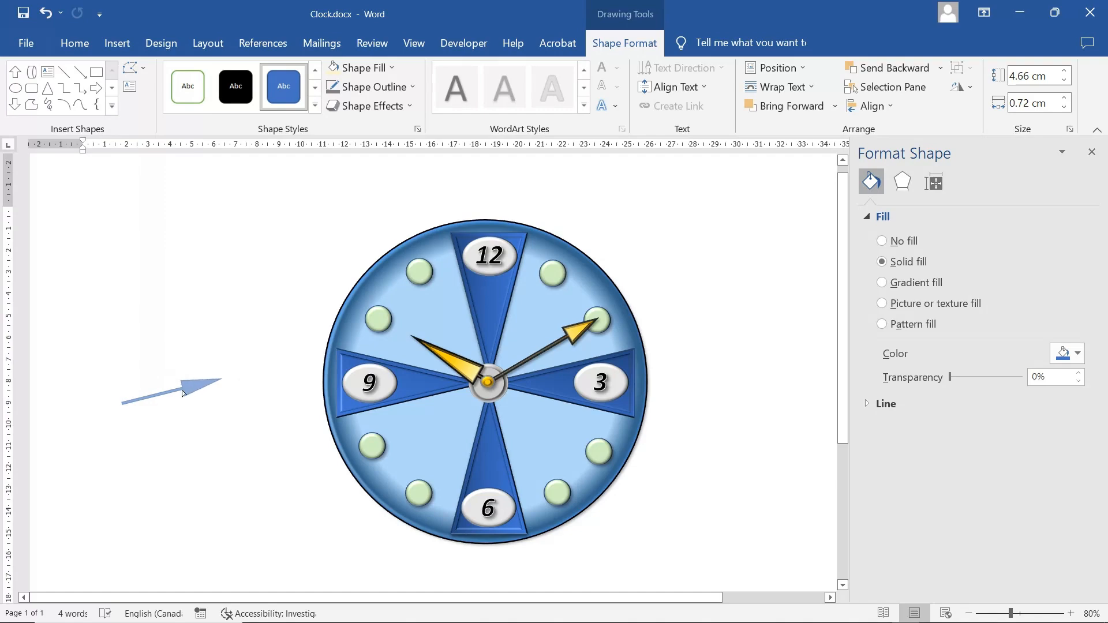
Give the arrow a black outline with a 3 pt weight
{"action": "left_click", "coordinate": [388, 90]}
{"action": "left_click", "coordinate": [344, 124]}
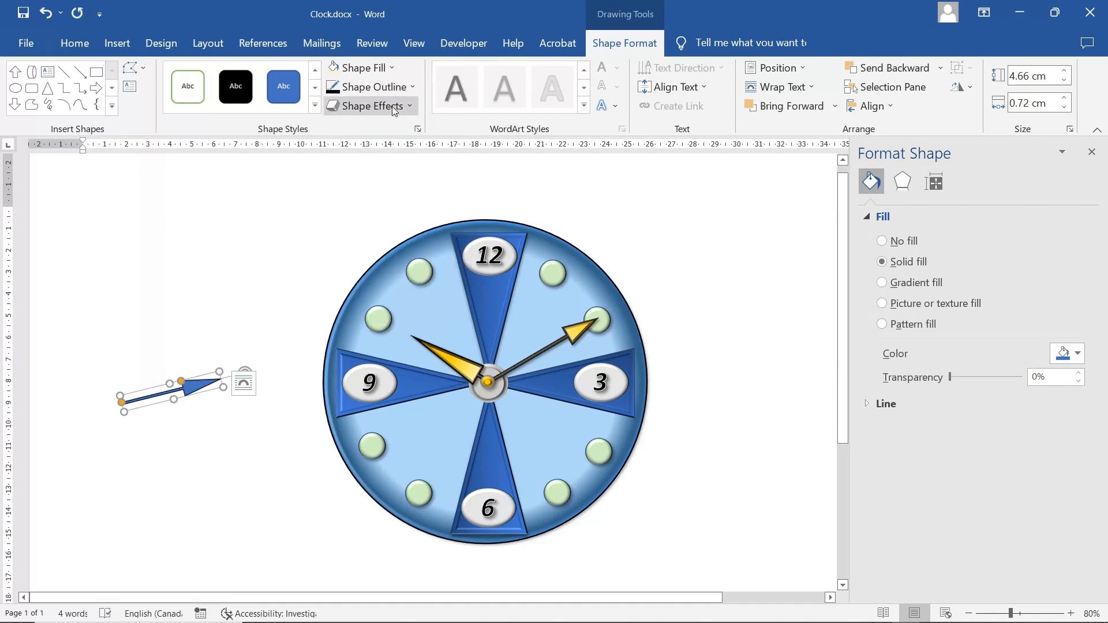
{"action": "left_click", "coordinate": [387, 87]}
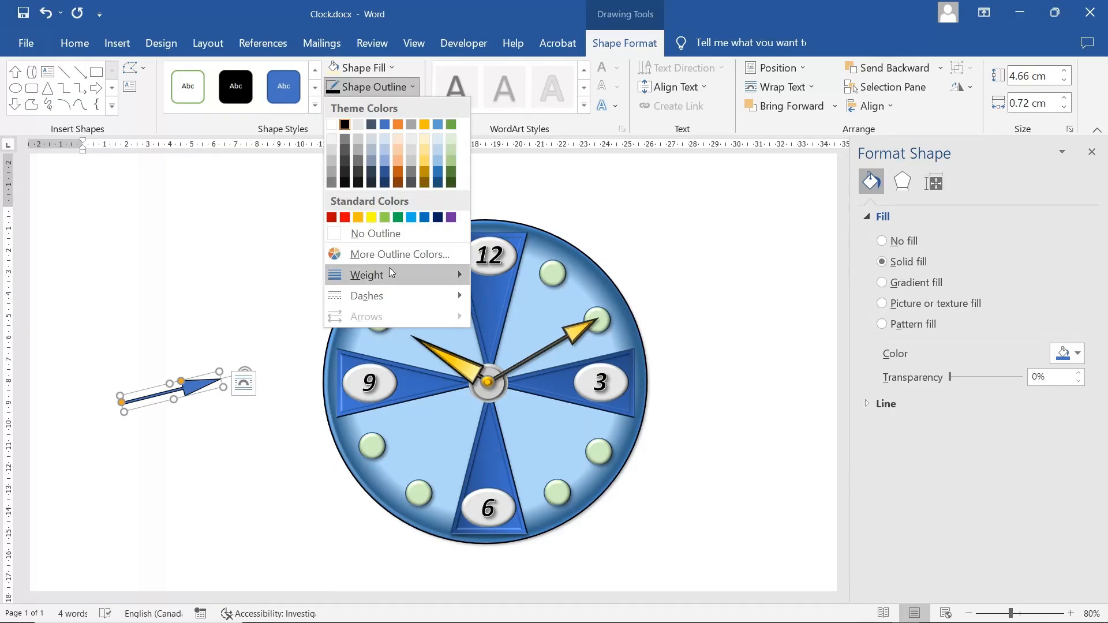
{"action": "mouse_move", "coordinate": [456, 284]}
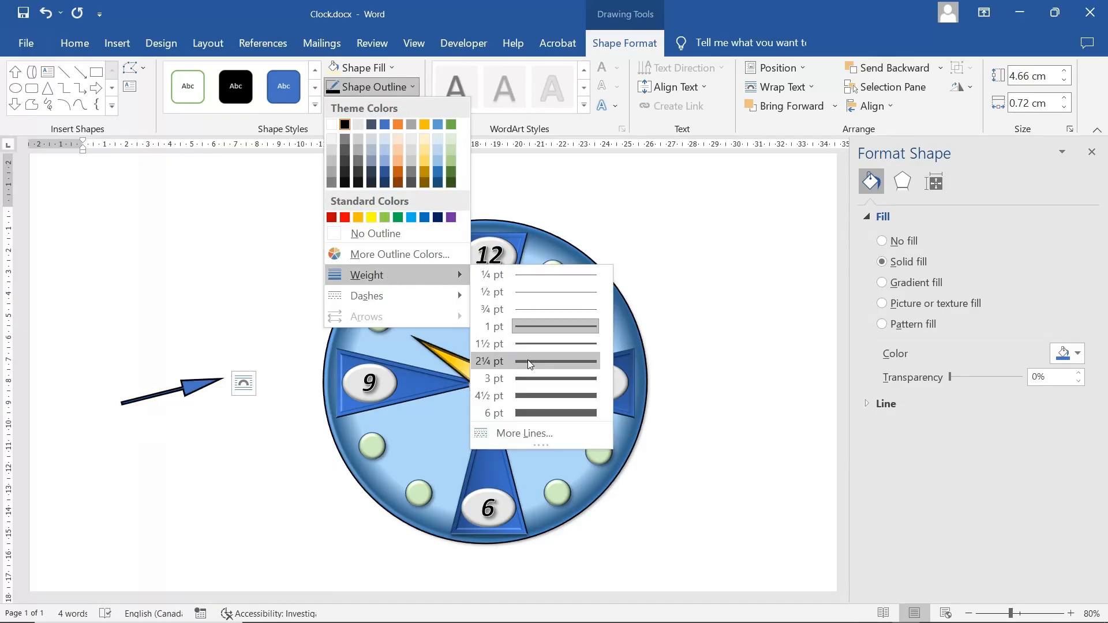
{"action": "left_click", "coordinate": [530, 378]}
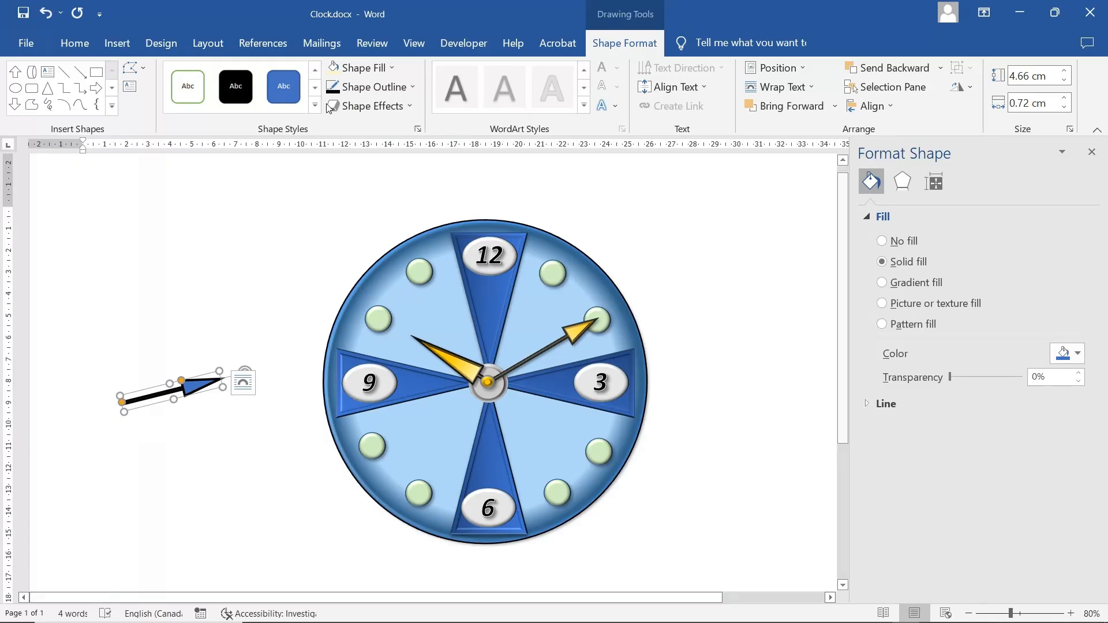
Fill the arrow with the theme gold colour and apply a dark-variation linear gradient at 0°
{"action": "left_click", "coordinate": [358, 68]}
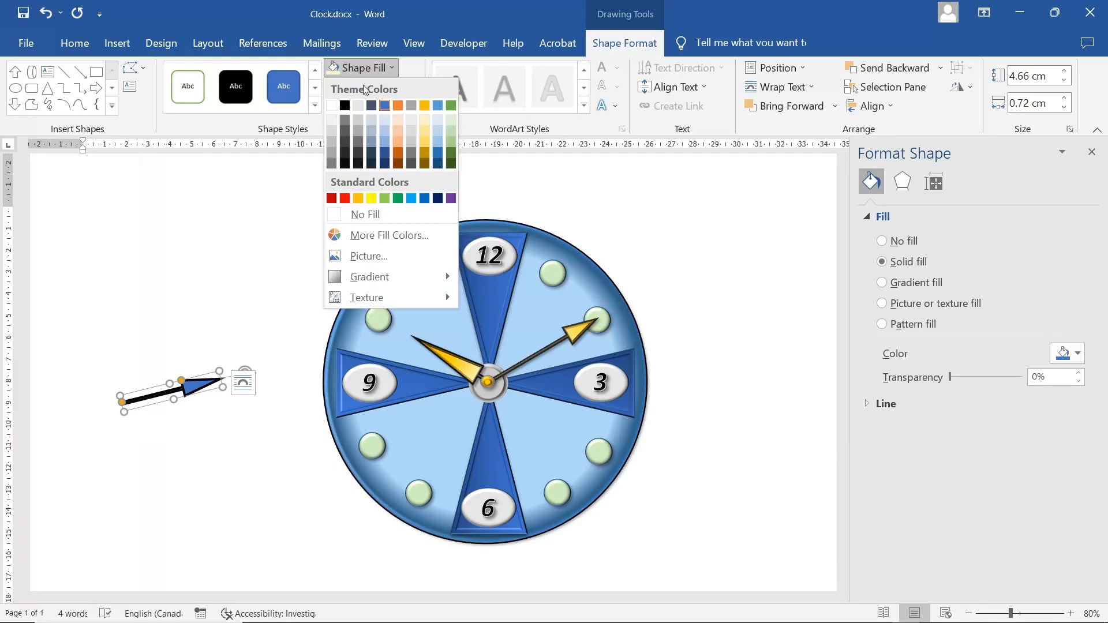
{"action": "left_click", "coordinate": [429, 106]}
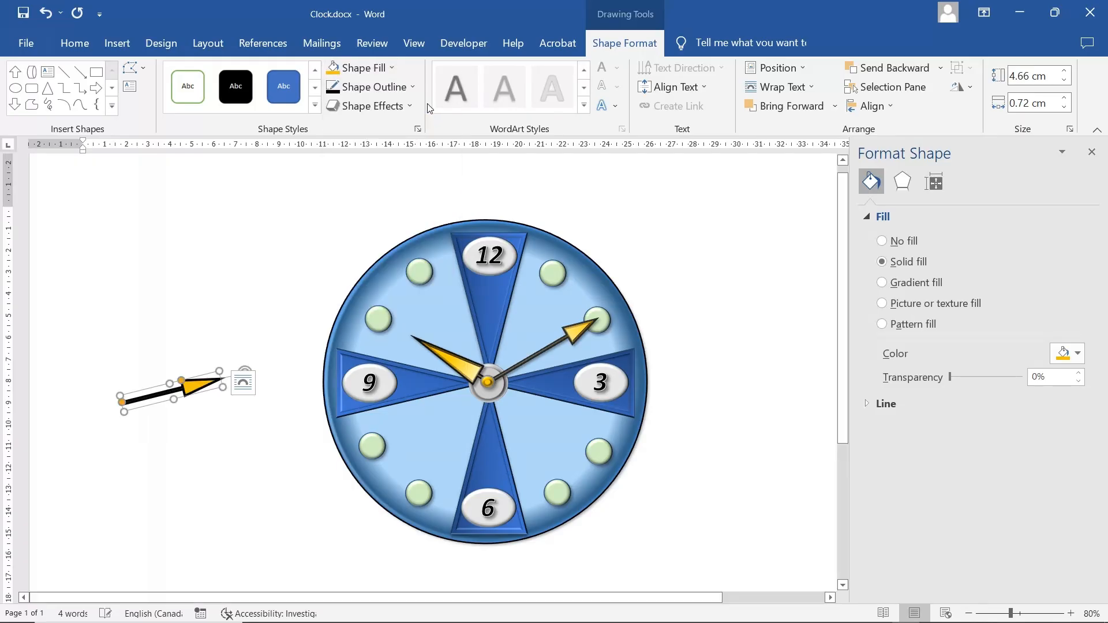
{"action": "left_click", "coordinate": [375, 68]}
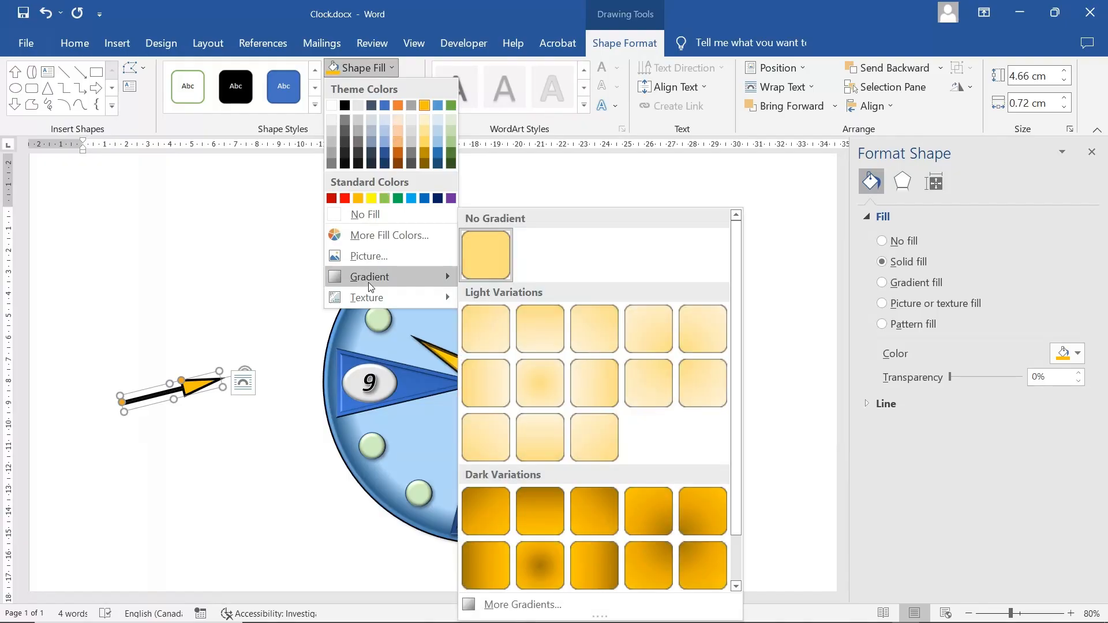
{"action": "left_click", "coordinate": [485, 551]}
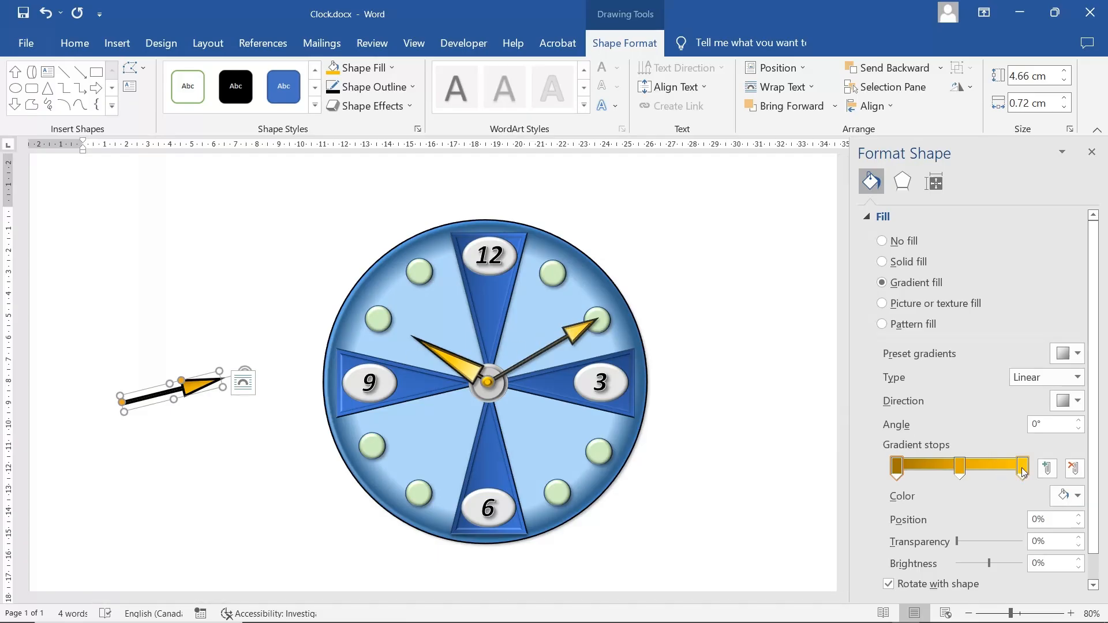
Reduce the arrow's gradient to two stops, recolour the second one theme gold 80% lighter, and place it near the middle
{"action": "left_click_drag", "start_coordinate": [1022, 467], "coordinate": [945, 468]}
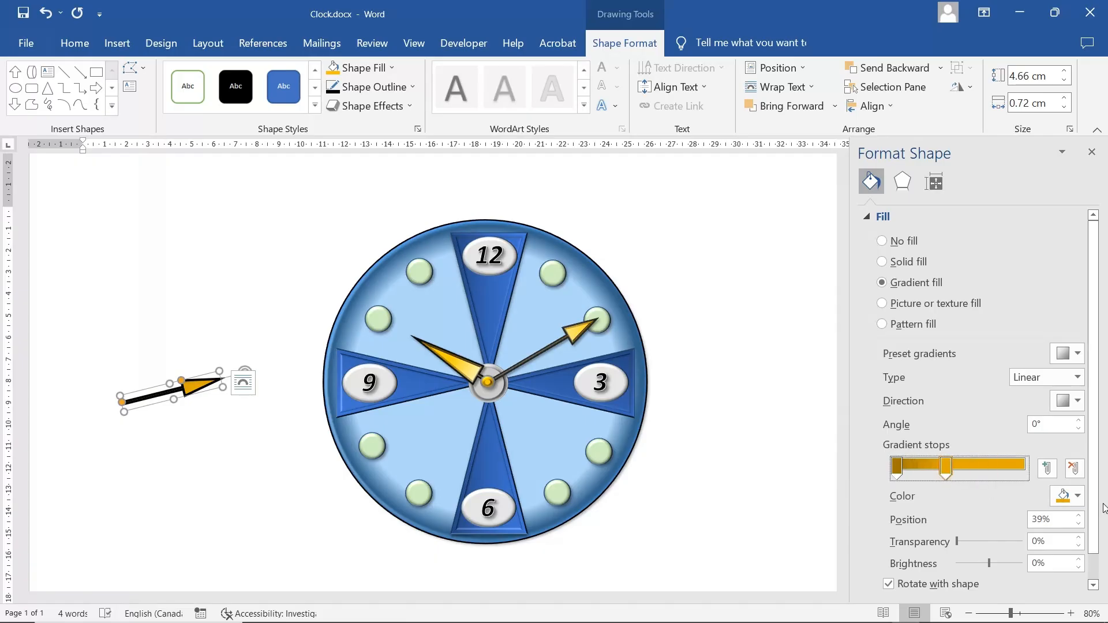
{"action": "left_click", "coordinate": [1075, 495]}
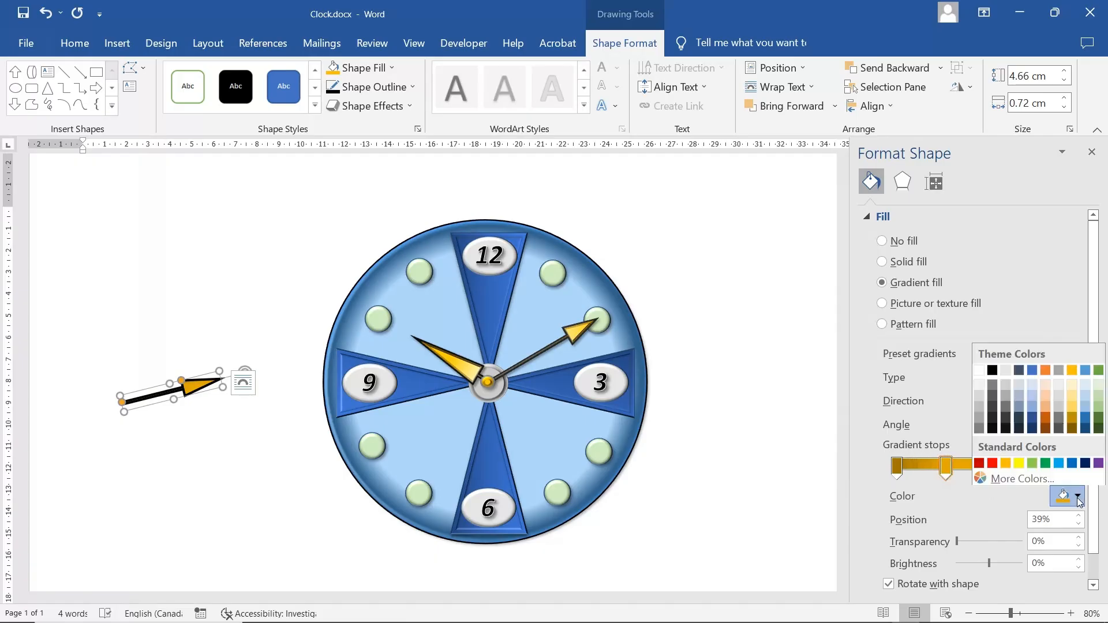
{"action": "left_click", "coordinate": [1071, 384]}
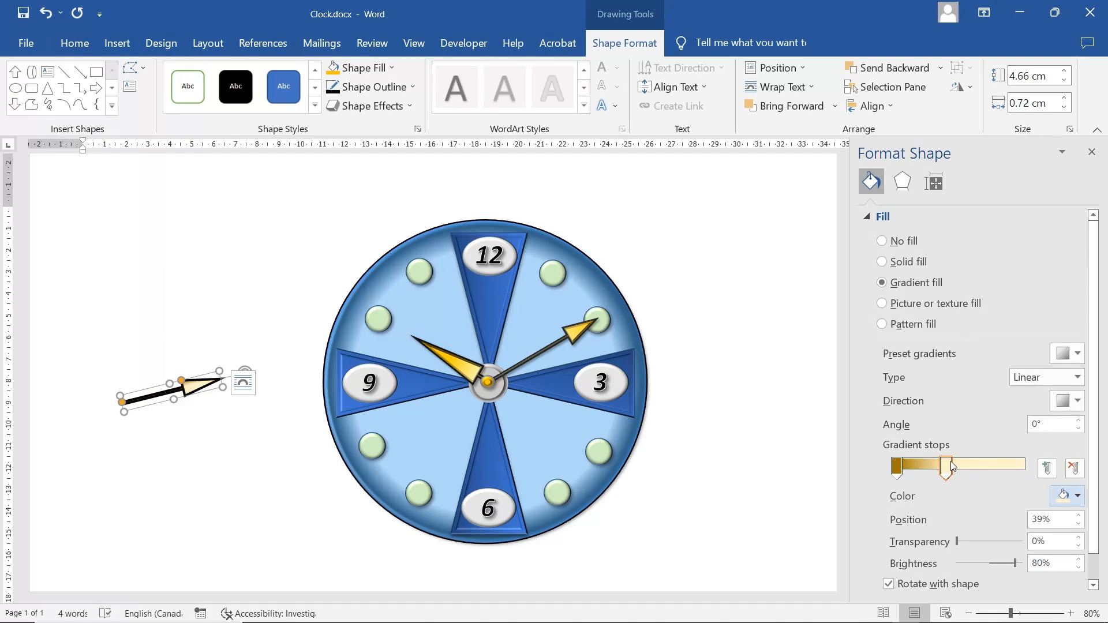
{"action": "left_click_drag", "start_coordinate": [948, 466], "coordinate": [959, 462]}
Recolour the arrow's first gradient stop theme gold 40% lighter and move it to position 34%
{"action": "left_click", "coordinate": [895, 466]}
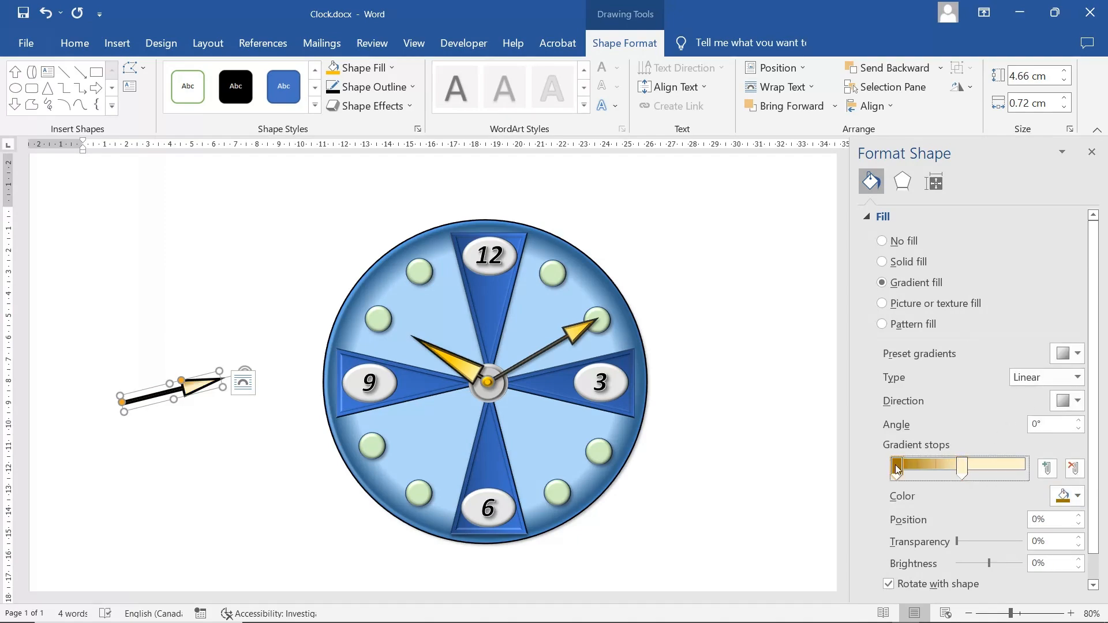
{"action": "left_click", "coordinate": [1074, 496]}
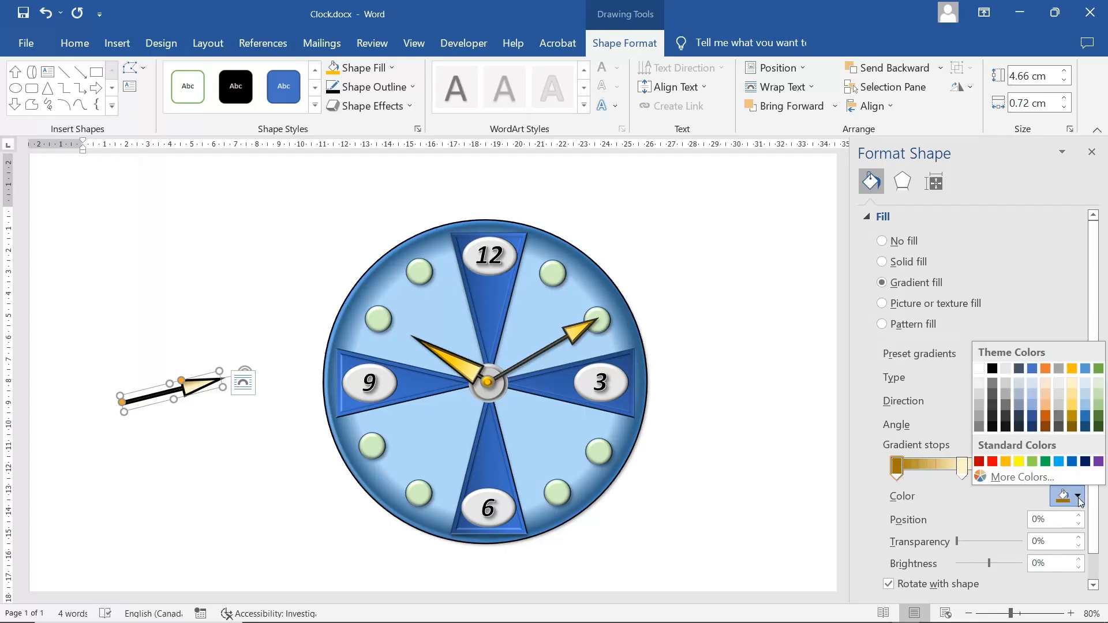
{"action": "left_click", "coordinate": [1071, 406]}
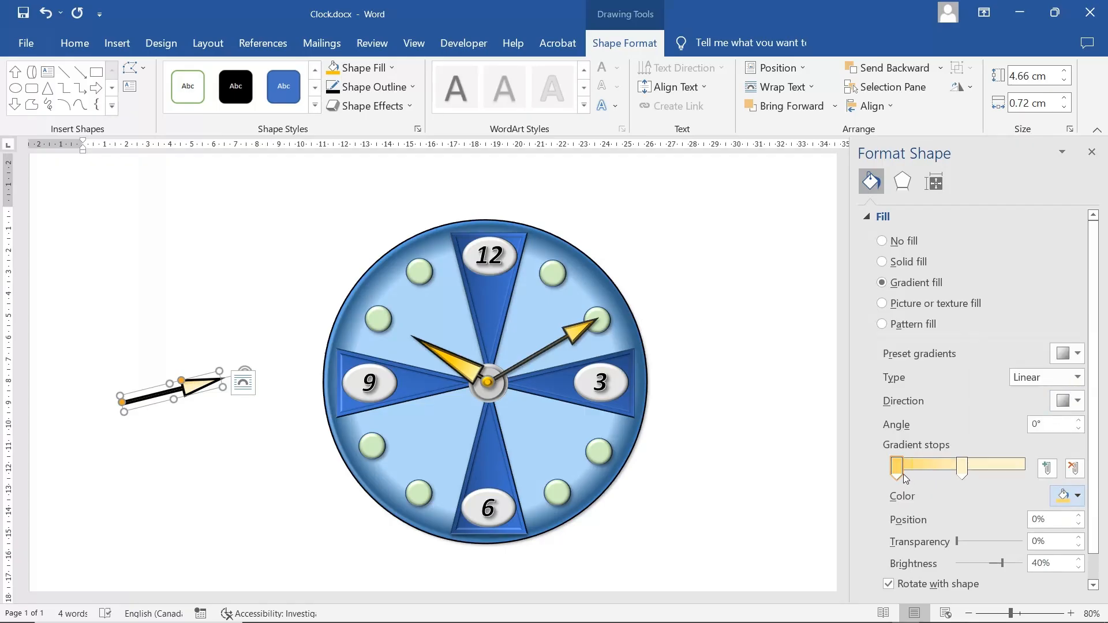
{"action": "left_click_drag", "start_coordinate": [904, 475], "coordinate": [948, 467]}
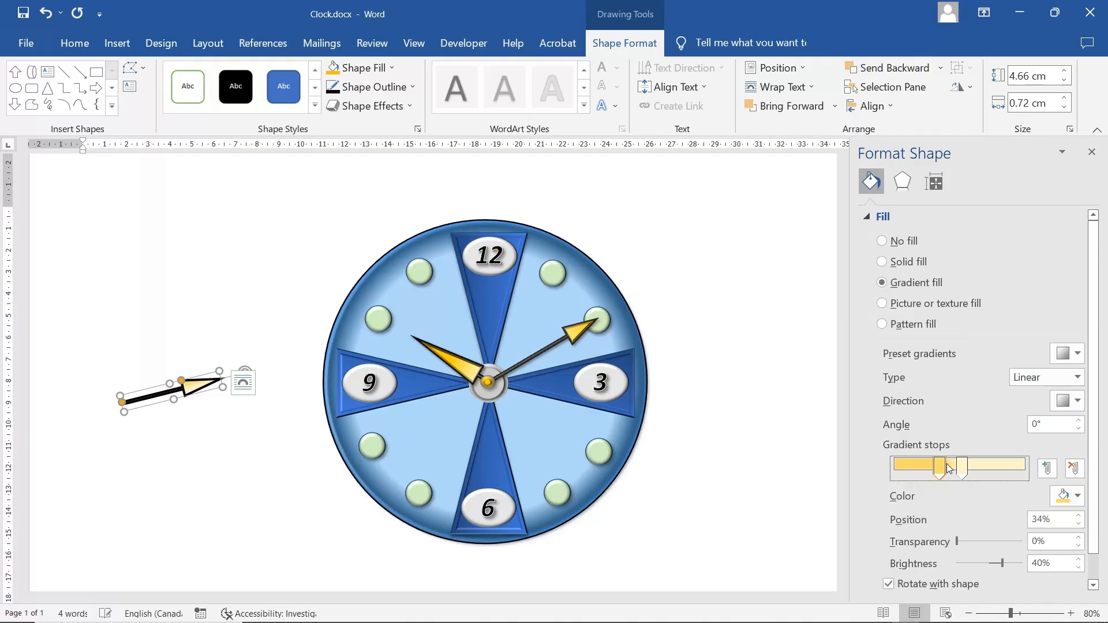
Change the arrow's gradient type to Path, put the pale stop first, and set the deeper gold stop at 27%
{"action": "left_click", "coordinate": [1075, 377]}
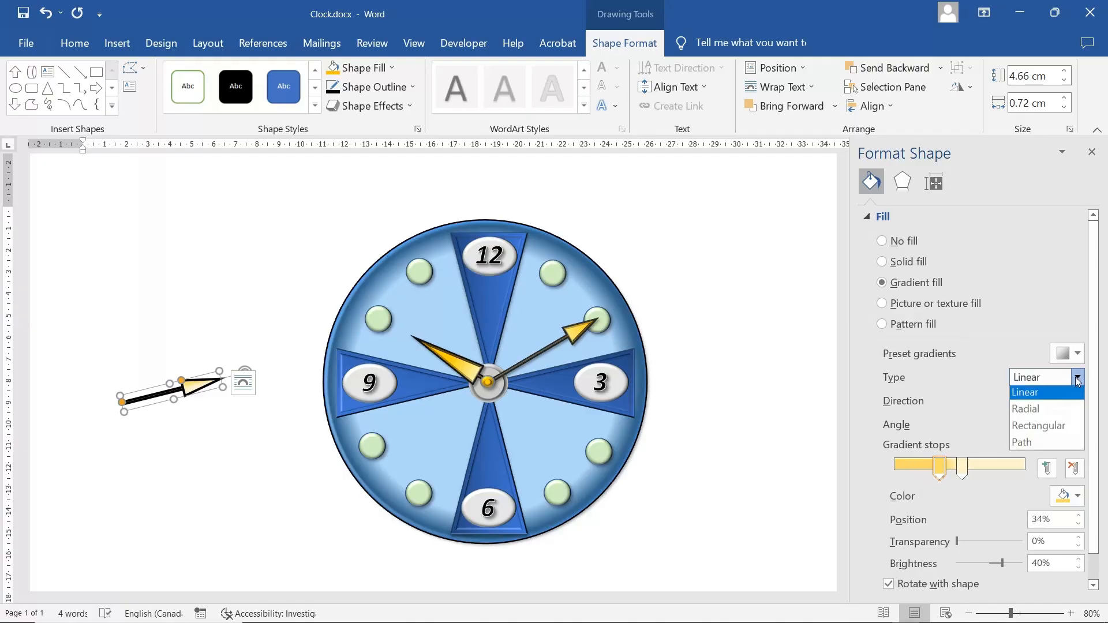
{"action": "left_click", "coordinate": [1050, 413]}
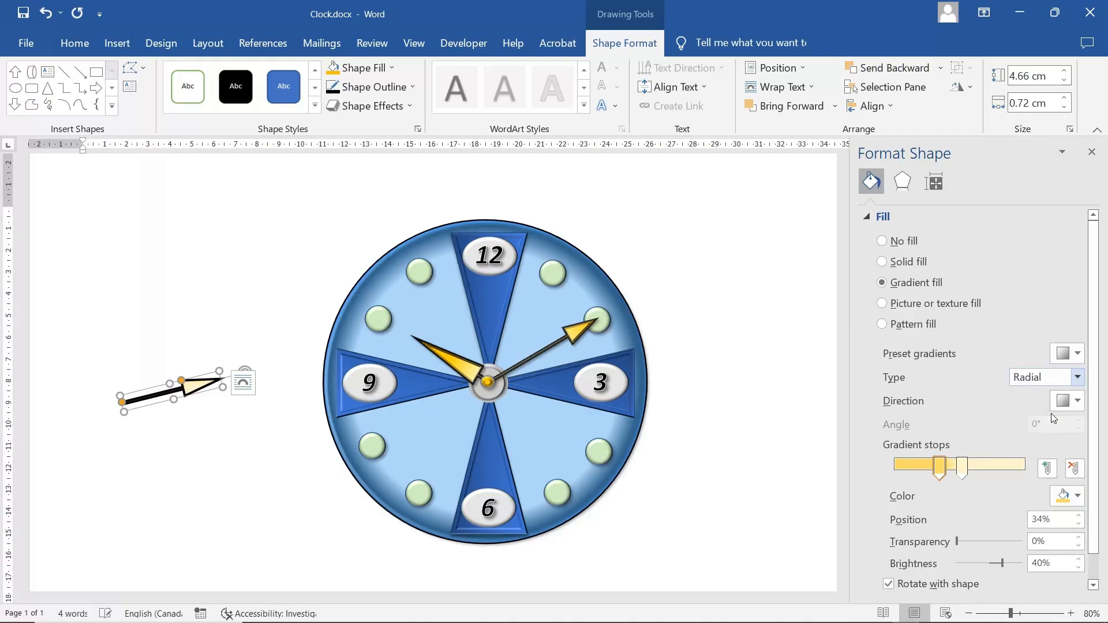
{"action": "left_click", "coordinate": [1077, 378]}
{"action": "left_click", "coordinate": [1041, 443]}
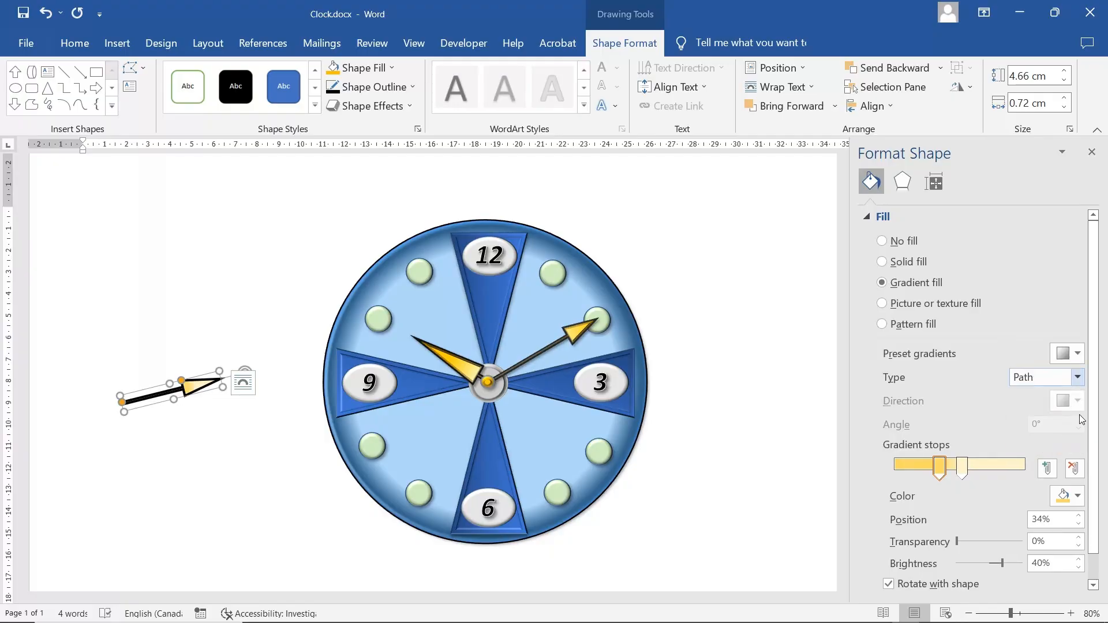
{"action": "left_click_drag", "start_coordinate": [958, 470], "coordinate": [935, 470]}
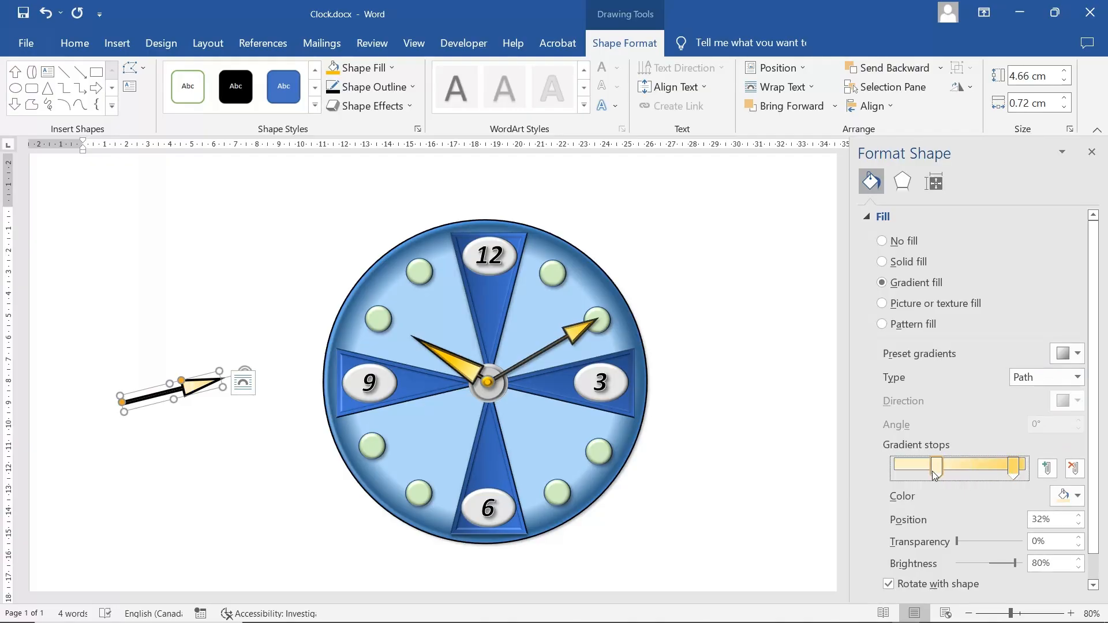
{"action": "left_click_drag", "start_coordinate": [1014, 470], "coordinate": [930, 470]}
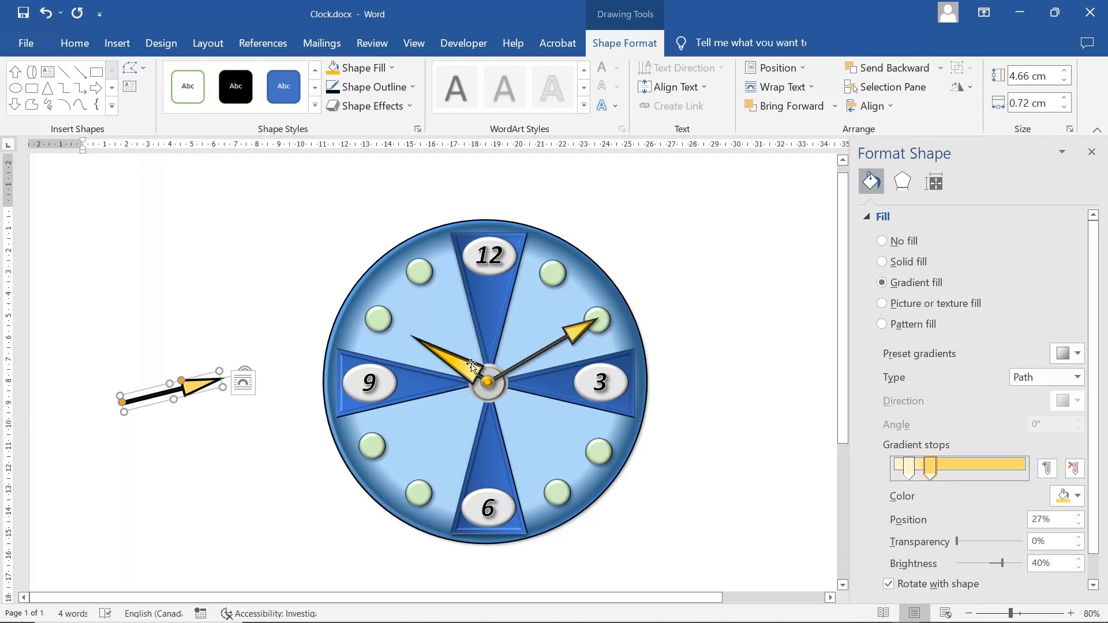
Stretch the practice arrow's head back along its shaft toward the tail, and remove the arrow
{"action": "key", "text": "Right"}
{"action": "key", "text": "Right"}
{"action": "left_click_drag", "start_coordinate": [180, 381], "coordinate": [142, 392]}
Delete the hour hand and the minute hand from the clock
{"action": "left_click", "coordinate": [472, 365]}
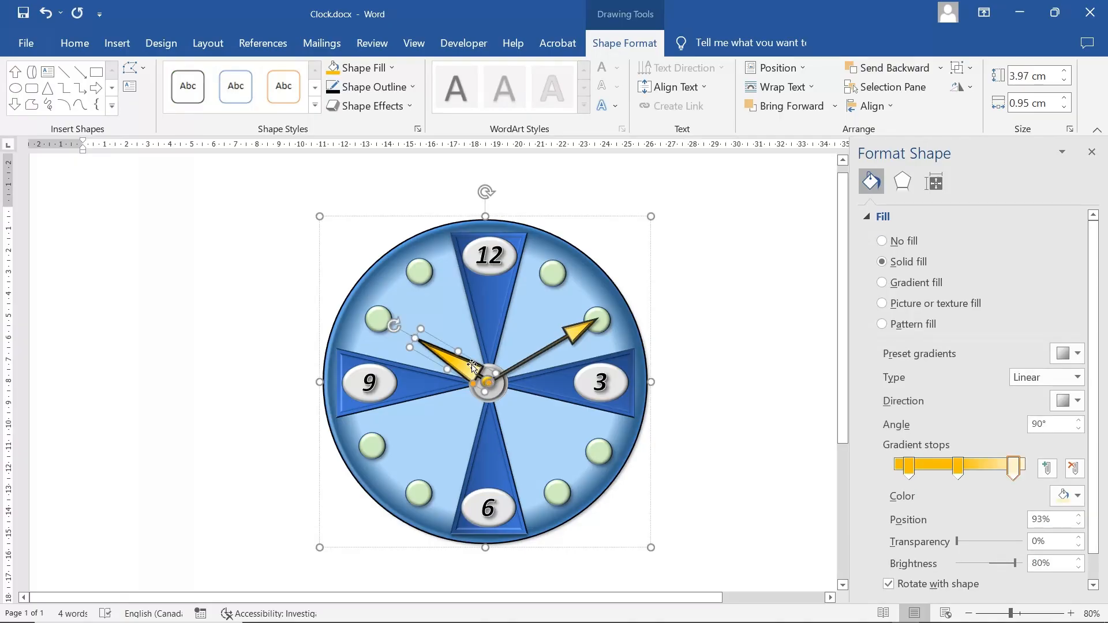
{"action": "key", "text": "Delete"}
{"action": "left_click", "coordinate": [573, 332]}
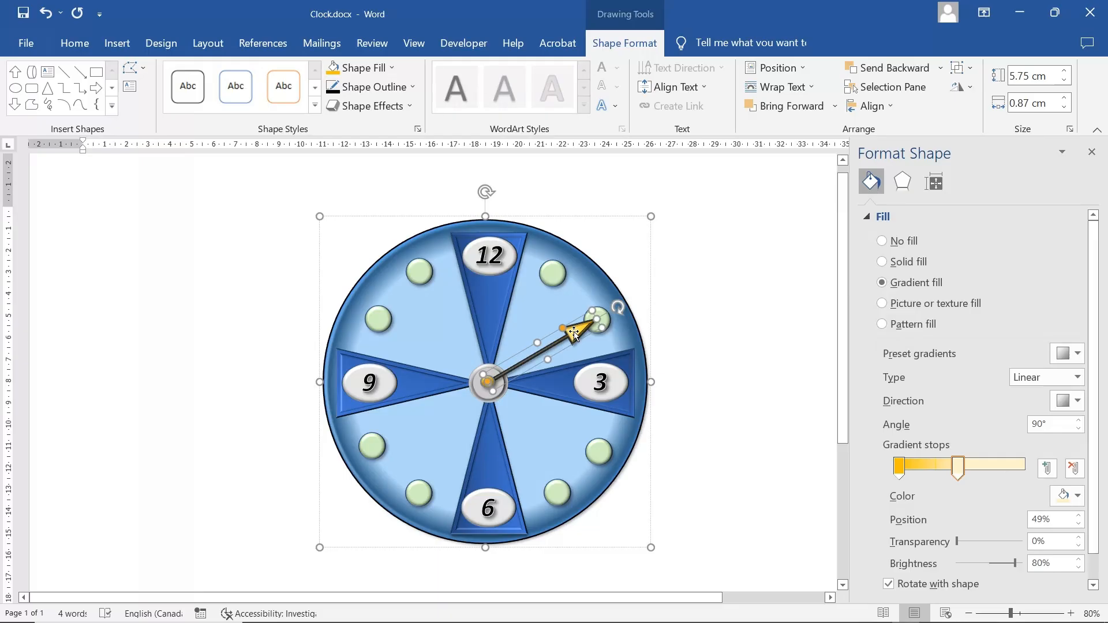
{"action": "key", "text": "Delete"}
Move the small gold dot and the grey disc from the clock's centre to the blank area beside the clock
{"action": "left_click", "coordinate": [488, 384]}
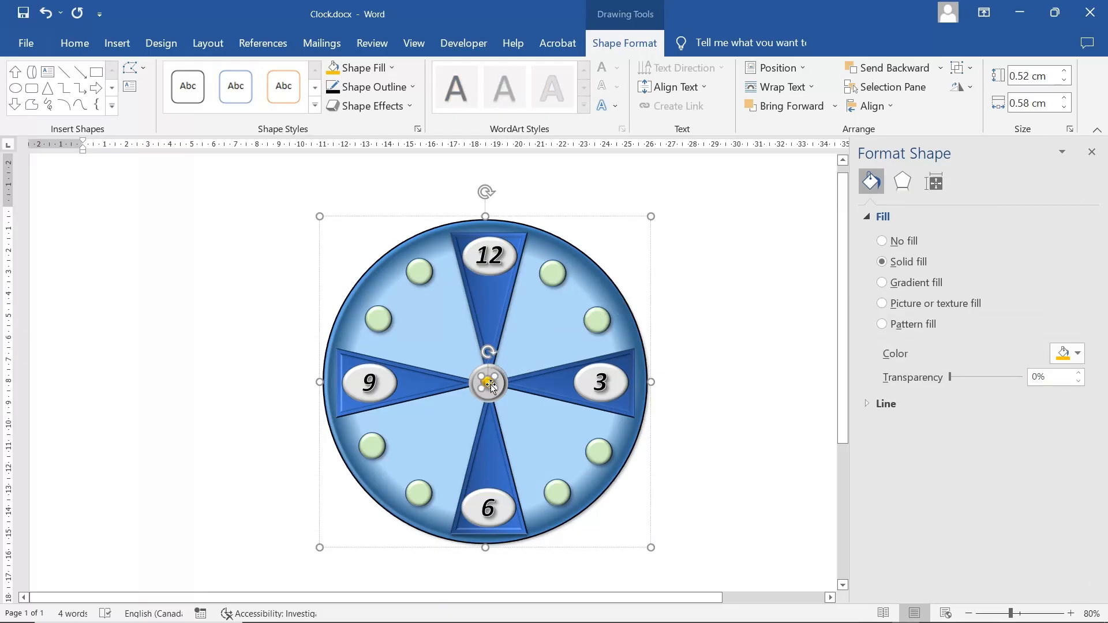
{"action": "left_click_drag", "start_coordinate": [488, 383], "coordinate": [171, 384]}
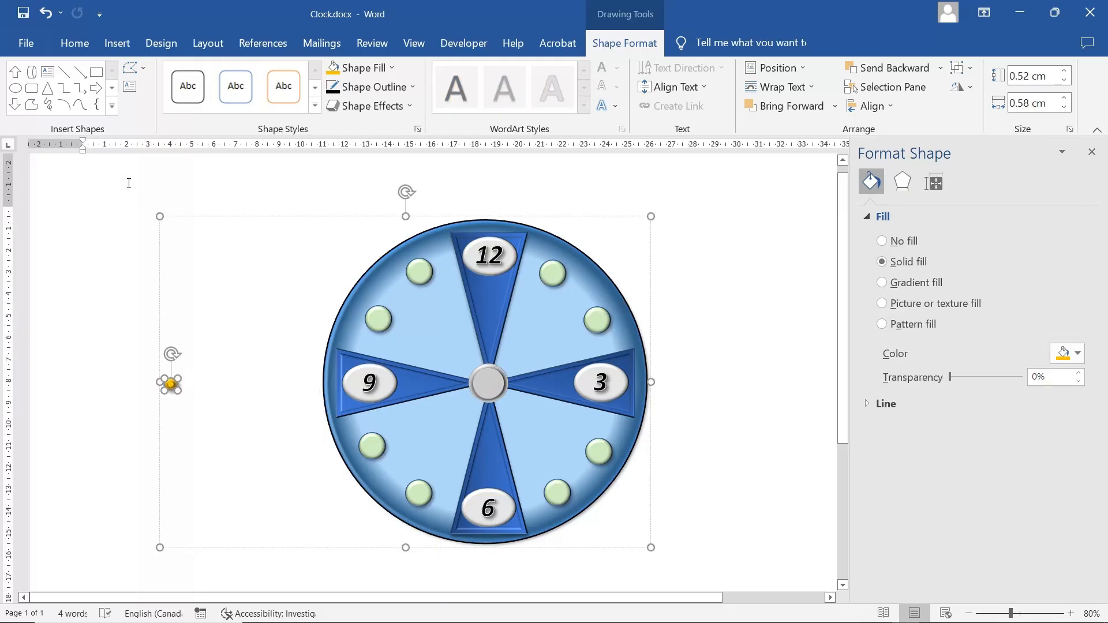
{"action": "left_click_drag", "start_coordinate": [482, 389], "coordinate": [239, 413]}
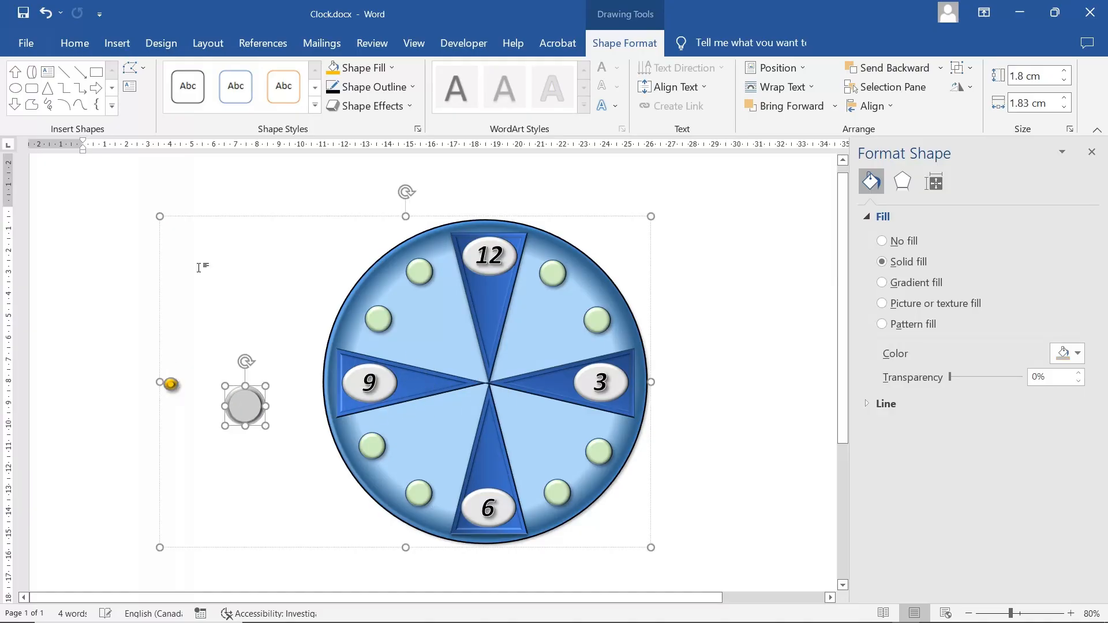
Insert an oval about 1.35 cm high by 1.27 cm wide in the blank area beside the clock
{"action": "left_click", "coordinate": [117, 43]}
{"action": "left_click", "coordinate": [222, 69]}
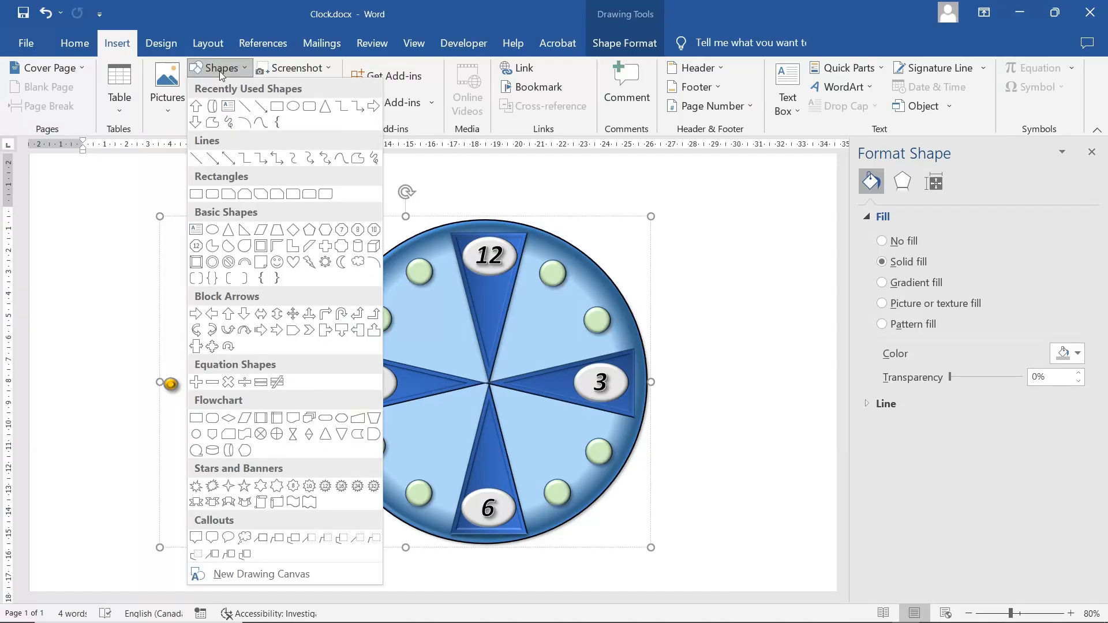
{"action": "left_click", "coordinate": [289, 110]}
{"action": "left_click_drag", "start_coordinate": [84, 251], "coordinate": [111, 281]}
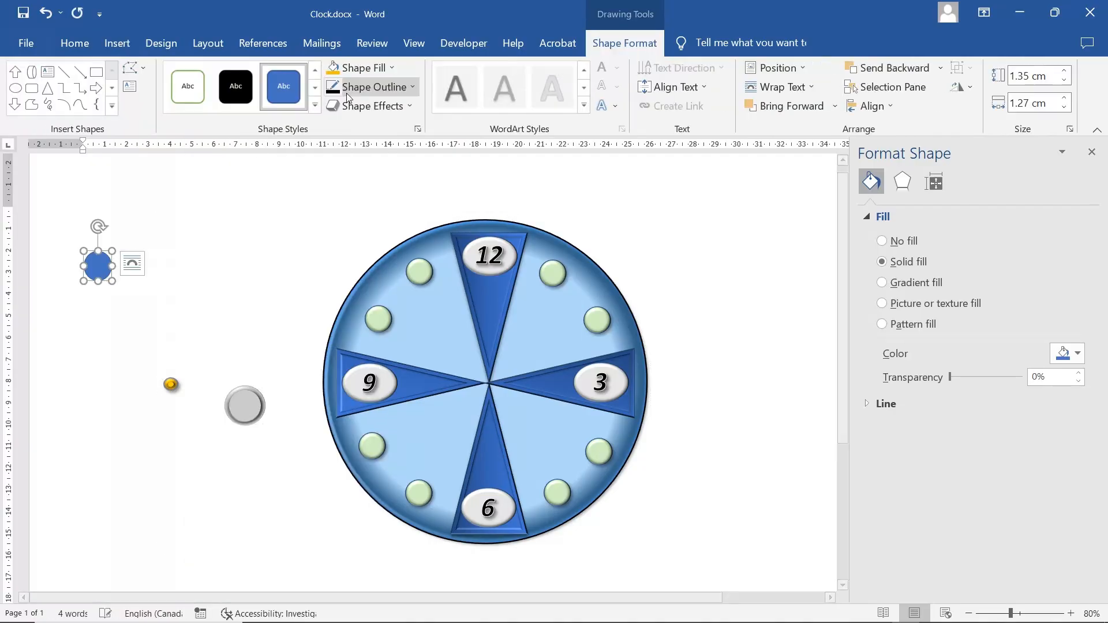
Fill the new oval with the theme gold colour and apply the Angle bevel effect
{"action": "left_click", "coordinate": [360, 72]}
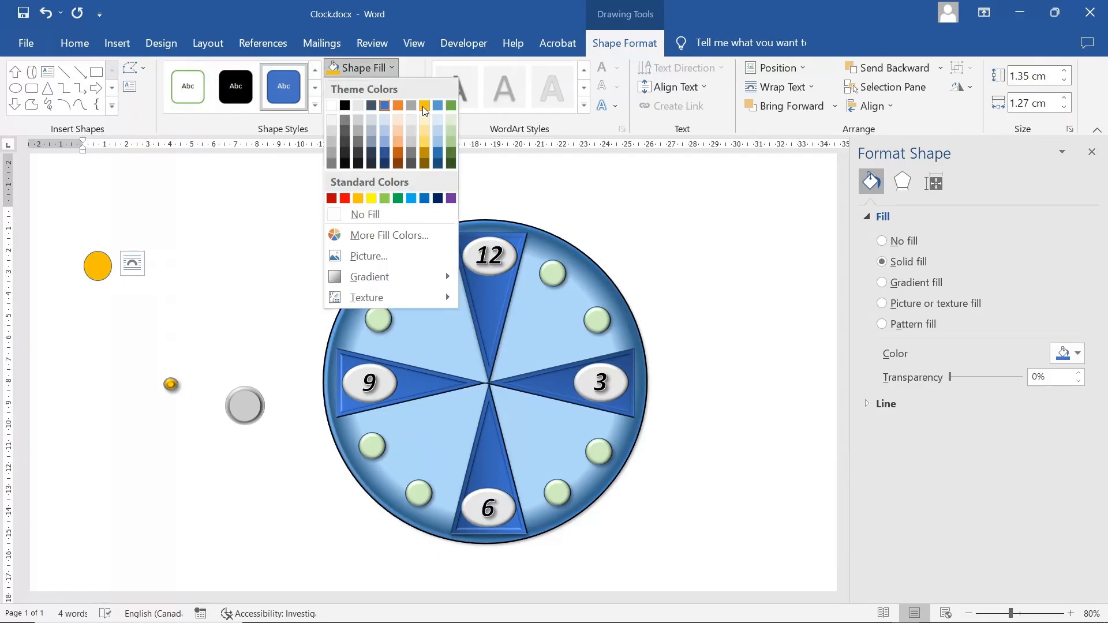
{"action": "left_click", "coordinate": [424, 105]}
{"action": "left_click", "coordinate": [367, 106]}
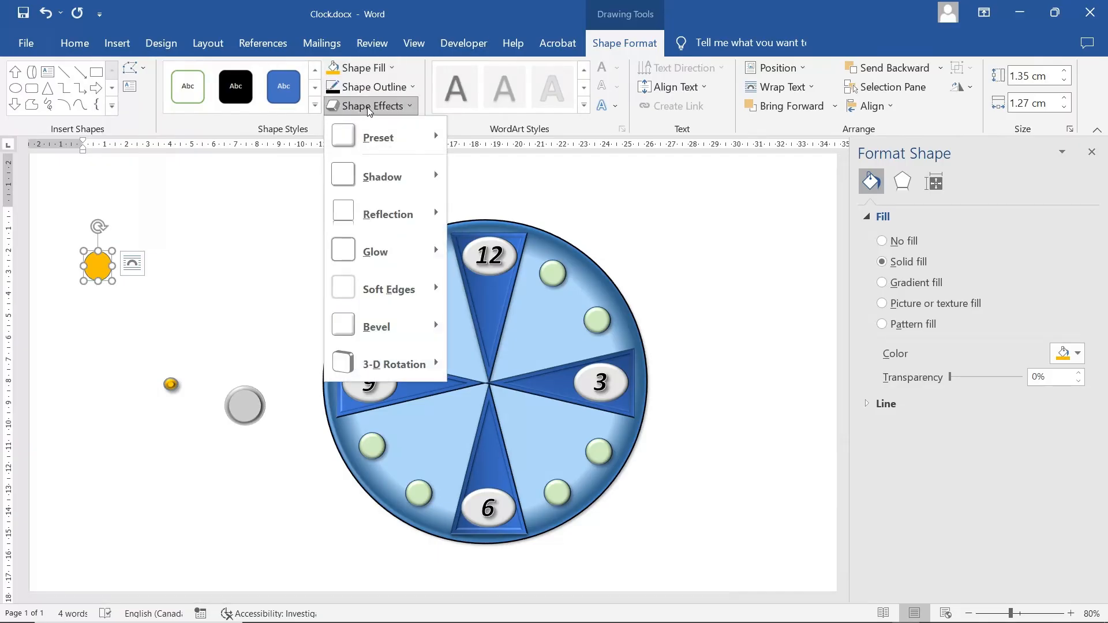
{"action": "mouse_move", "coordinate": [404, 324]}
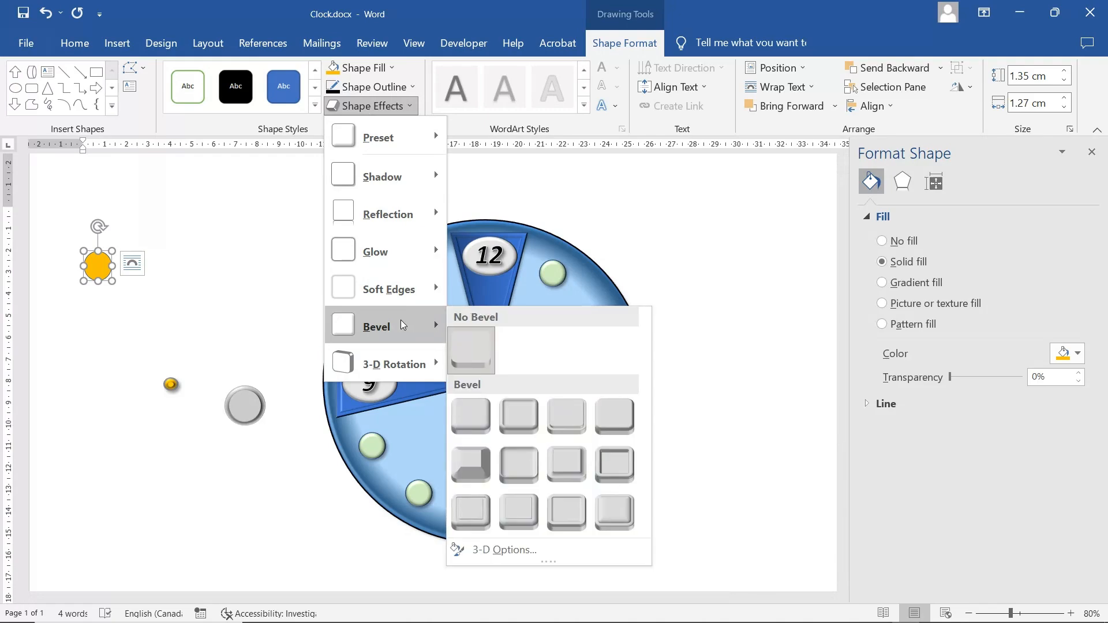
{"action": "left_click", "coordinate": [473, 462]}
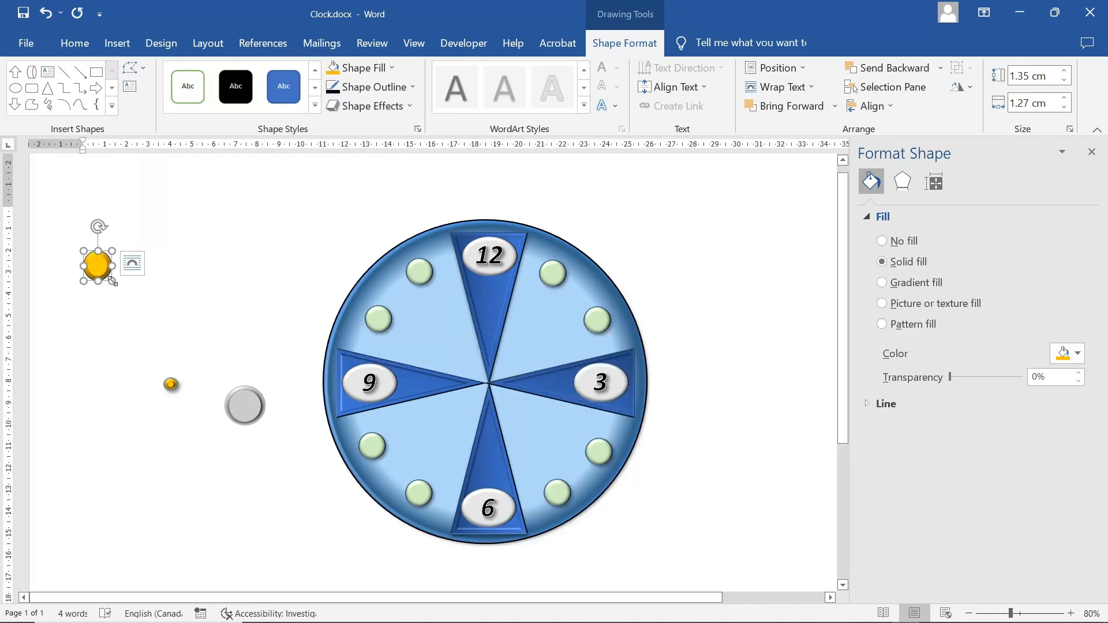
Delete the gold practice oval and the small gold centre dot beside the clock
{"action": "left_click_drag", "start_coordinate": [114, 281], "coordinate": [100, 267]}
{"action": "key", "text": "Delete"}
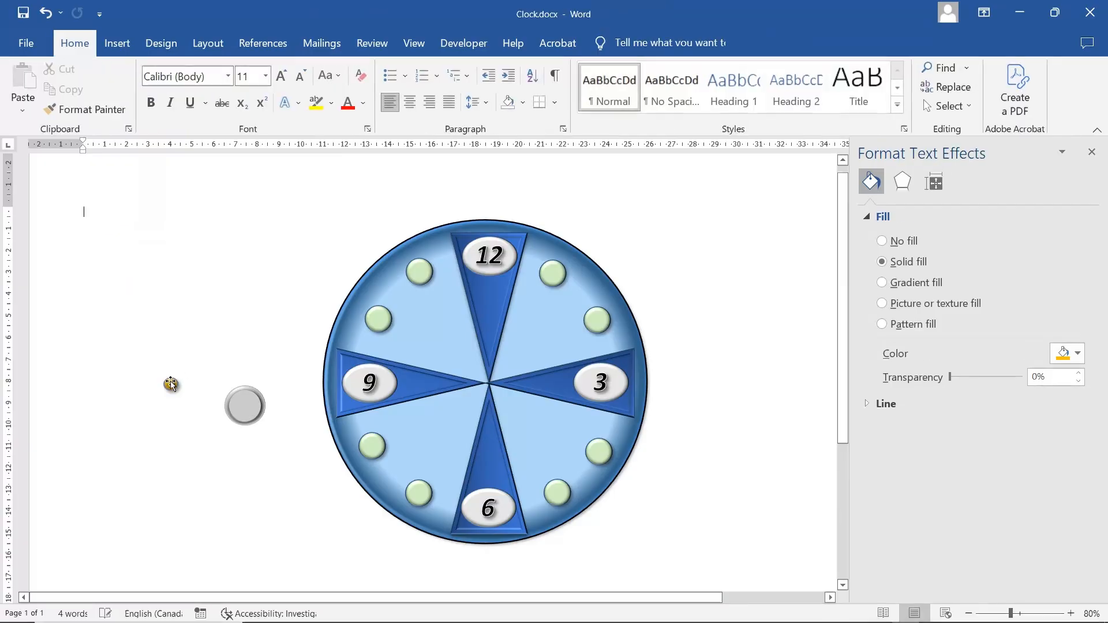
{"action": "left_click", "coordinate": [171, 383]}
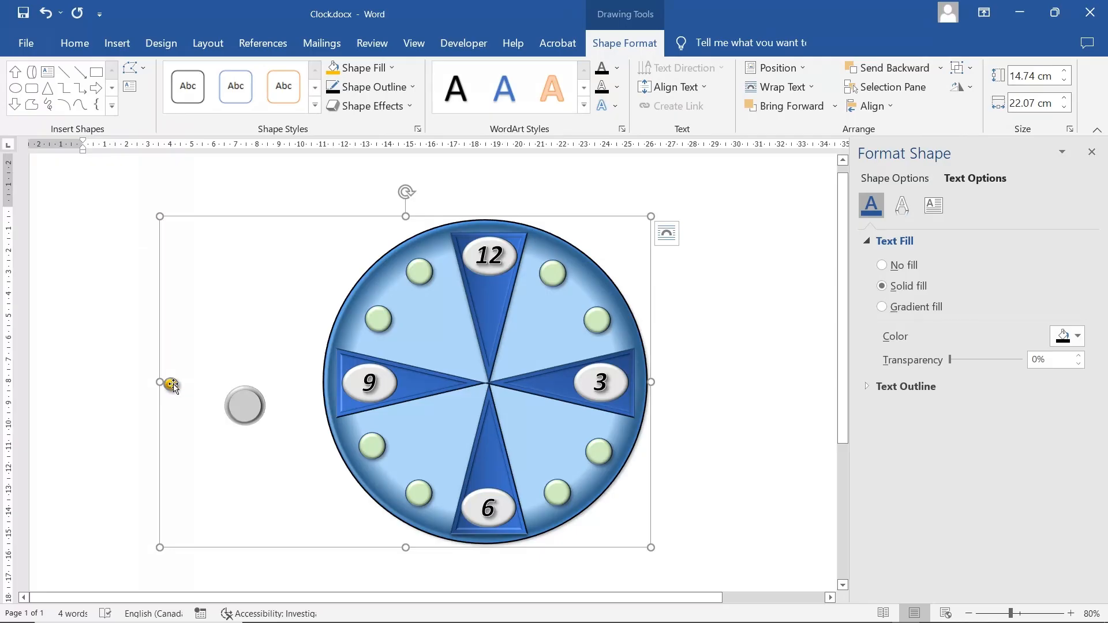
{"action": "left_click", "coordinate": [171, 384]}
{"action": "key", "text": "Delete"}
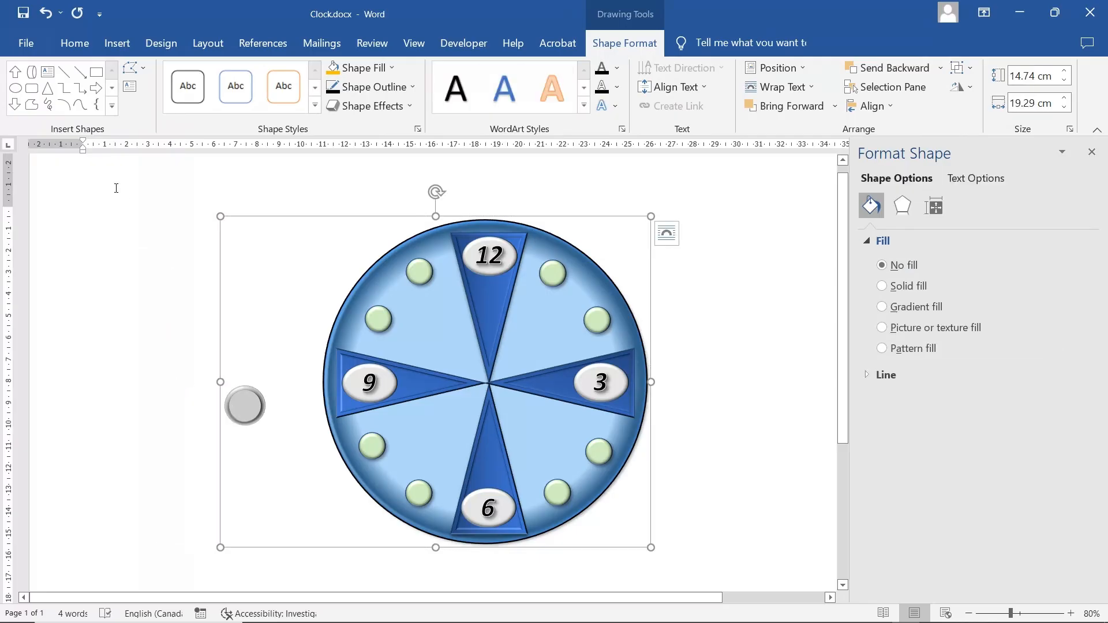
Insert an oval about 2.28 cm high by 2.41 cm wide in the blank area above the grey disc
{"action": "left_click", "coordinate": [116, 43]}
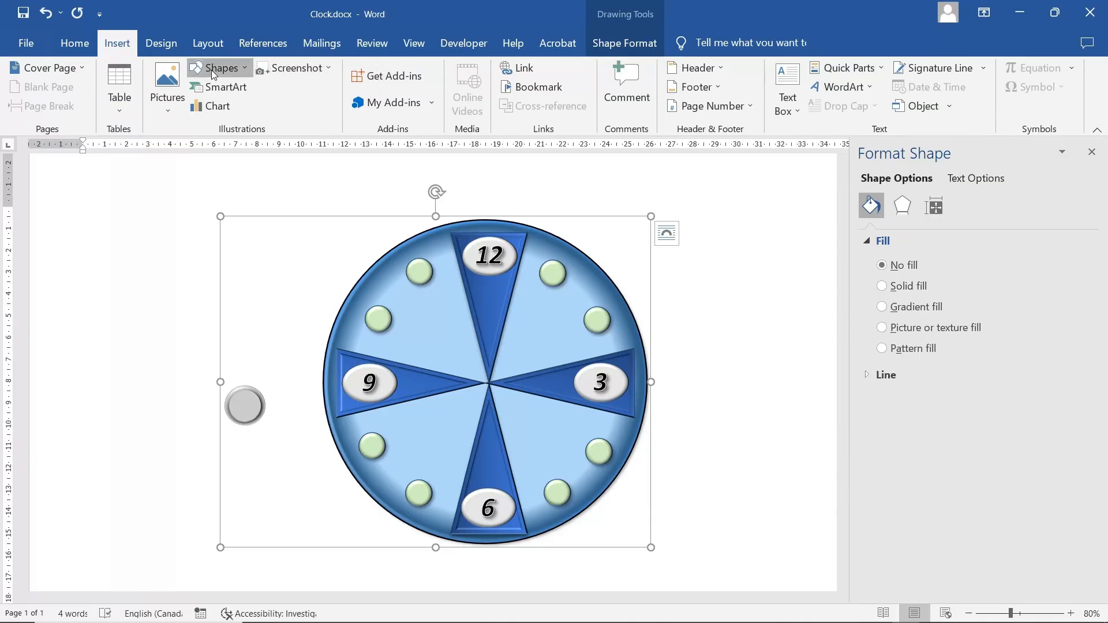
{"action": "left_click", "coordinate": [211, 70]}
{"action": "left_click", "coordinate": [291, 118]}
{"action": "mouse_move", "coordinate": [100, 272]}
{"action": "left_mouse_down"}
{"action": "mouse_move", "coordinate": [165, 323]}
{"action": "mouse_move", "coordinate": [154, 323]}
{"action": "left_mouse_up"}
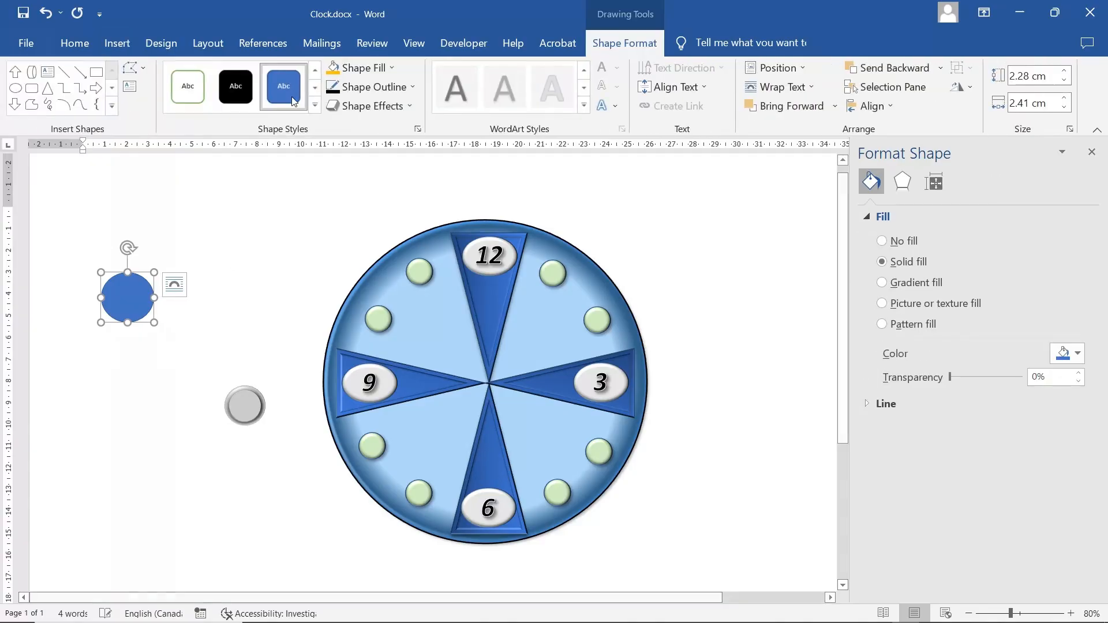
Fill the new oval with light grey (White, Darker 25%) and apply the Angle bevel effect
{"action": "left_click", "coordinate": [362, 73]}
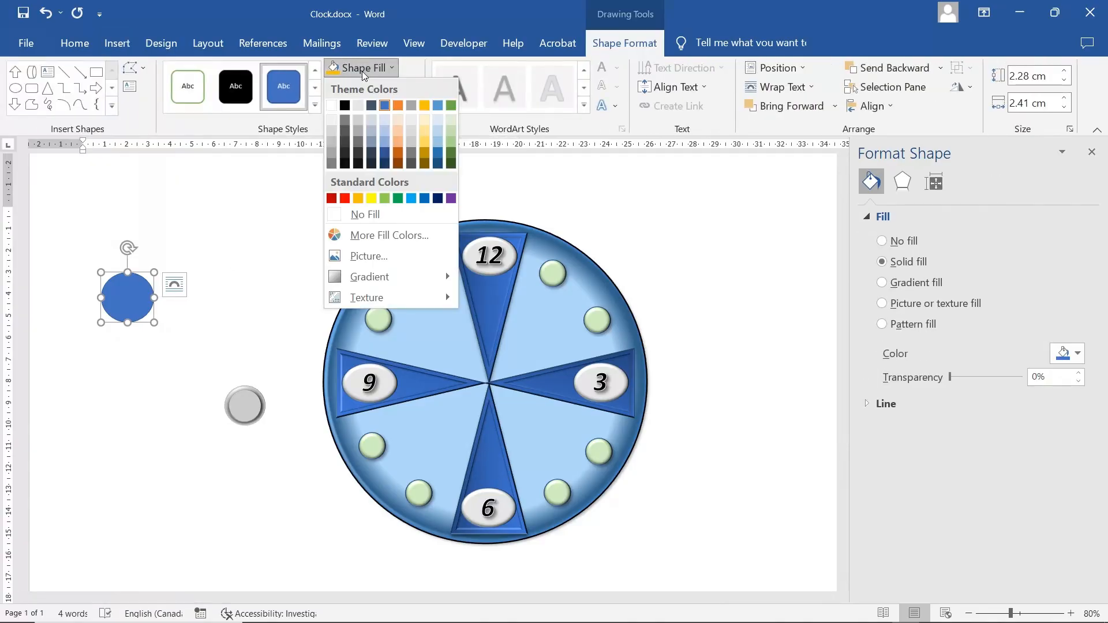
{"action": "left_click", "coordinate": [335, 142]}
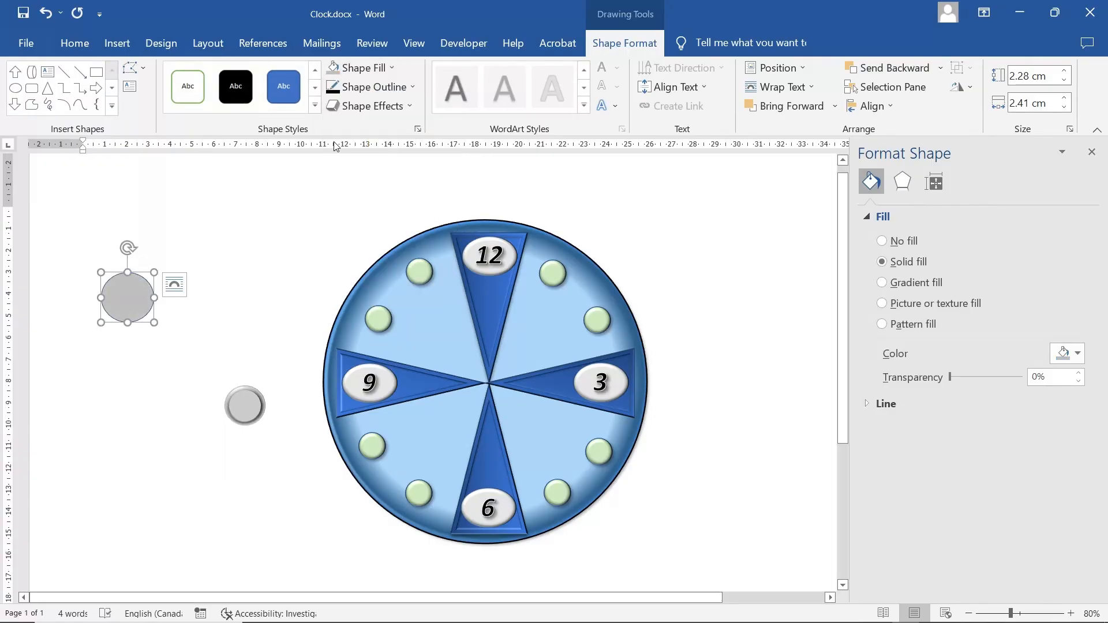
{"action": "left_click", "coordinate": [364, 105]}
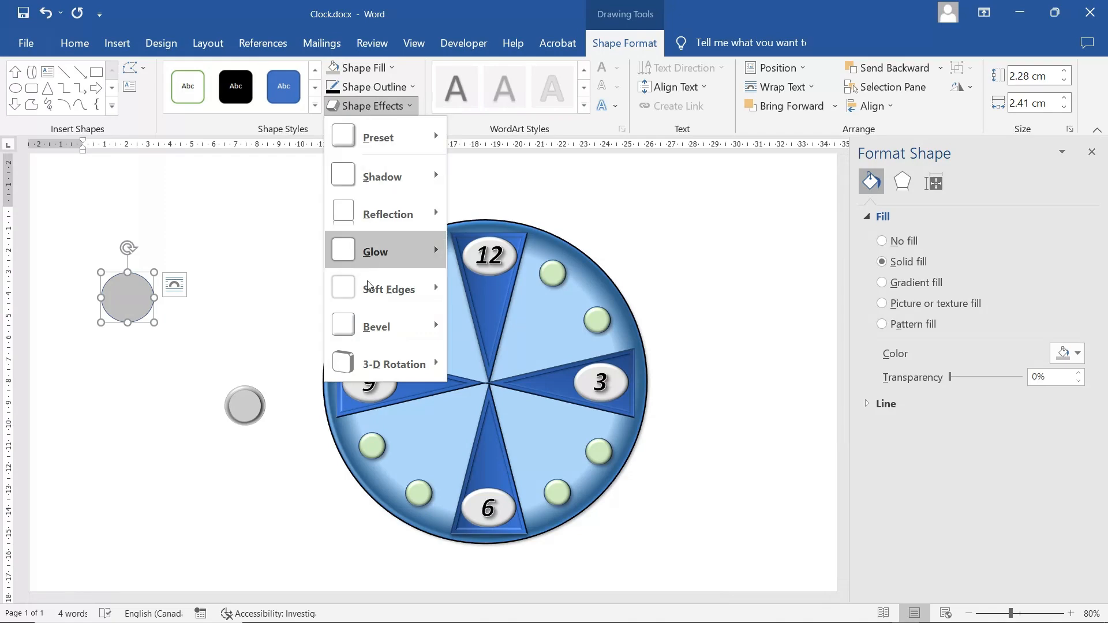
{"action": "mouse_move", "coordinate": [381, 327]}
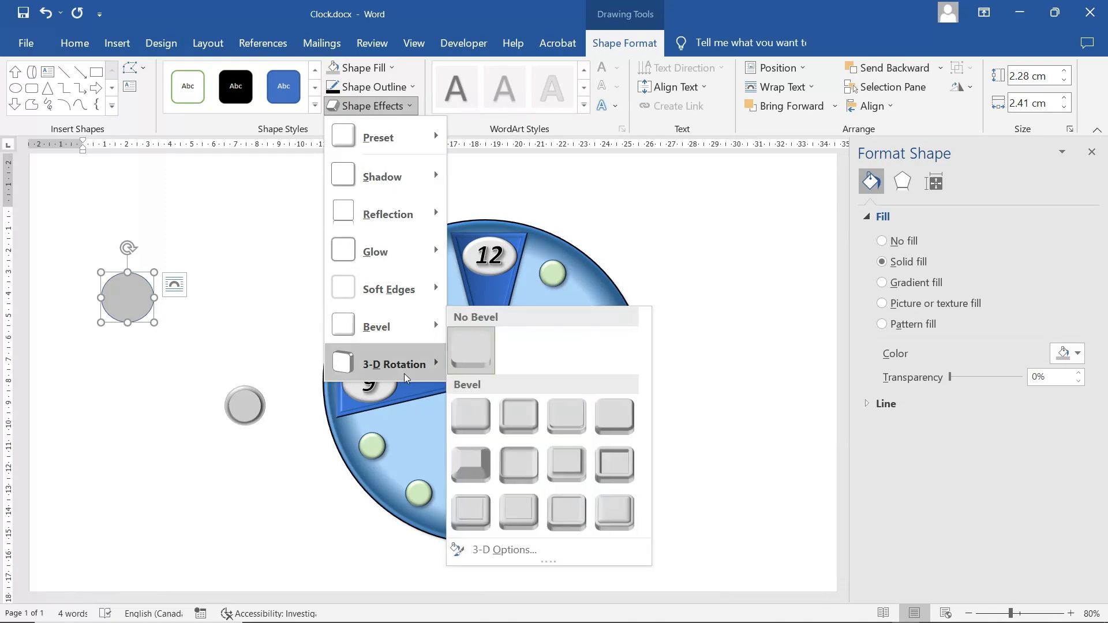
{"action": "left_click", "coordinate": [472, 474]}
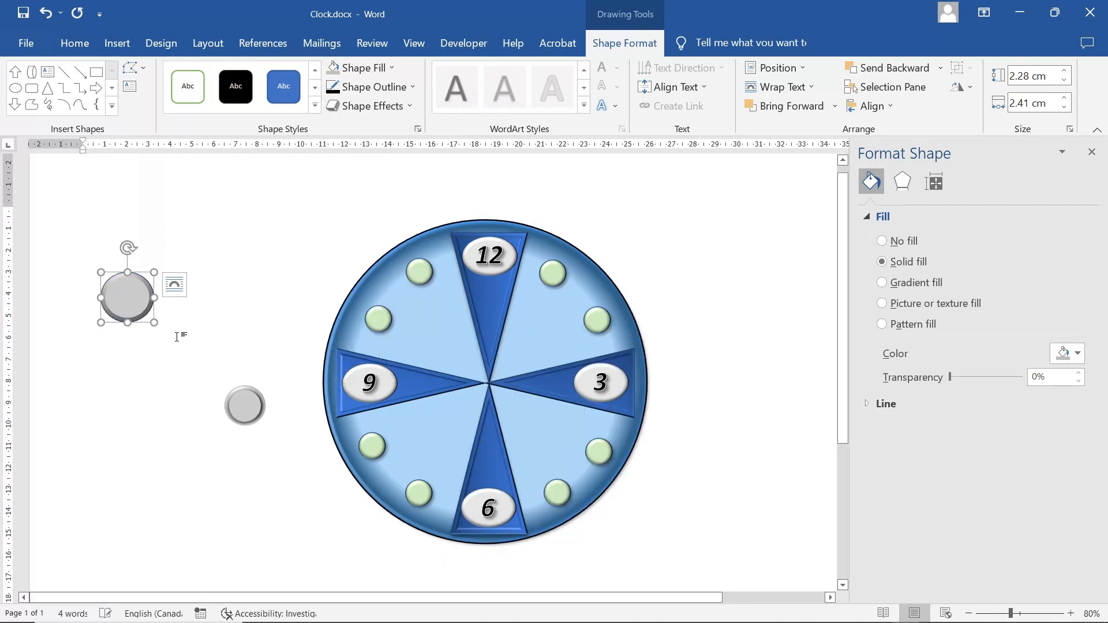
Resize the new grey oval to about 1.59 cm high by 1.67 cm wide and place it beside the original grey disc
{"action": "left_click", "coordinate": [155, 327]}
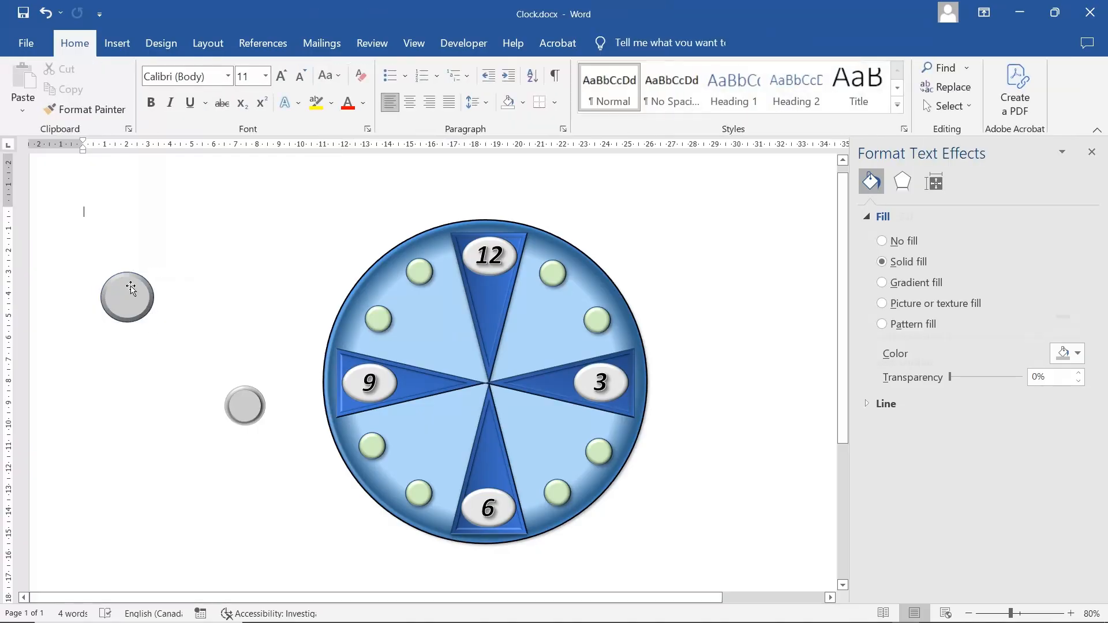
{"action": "left_click", "coordinate": [136, 292]}
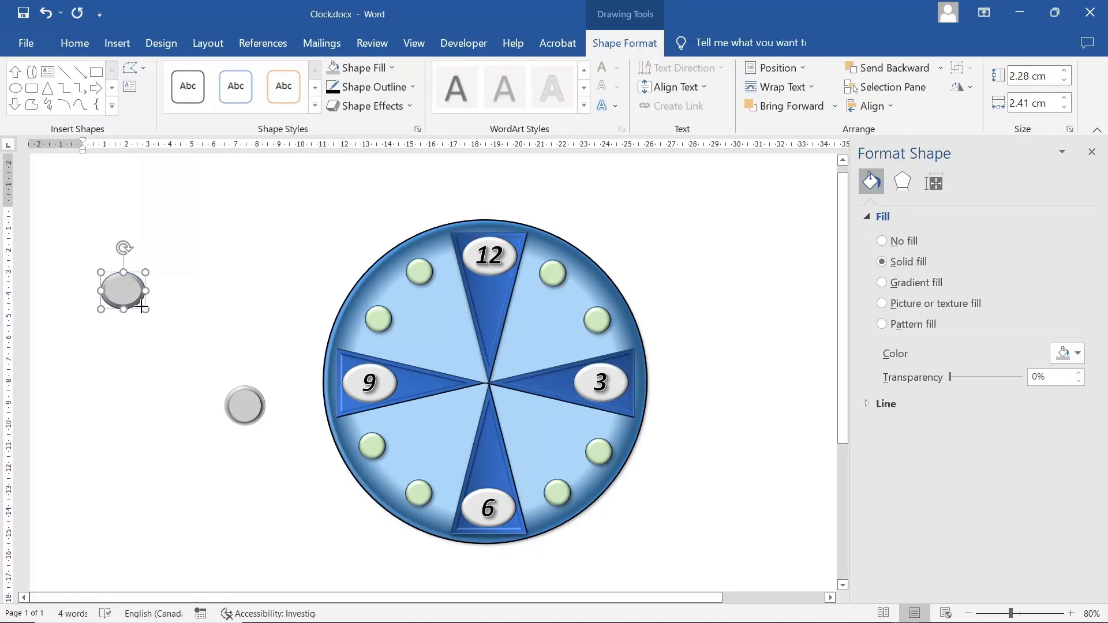
{"action": "left_click_drag", "start_coordinate": [153, 321], "coordinate": [183, 405]}
{"action": "left_click", "coordinate": [152, 298]}
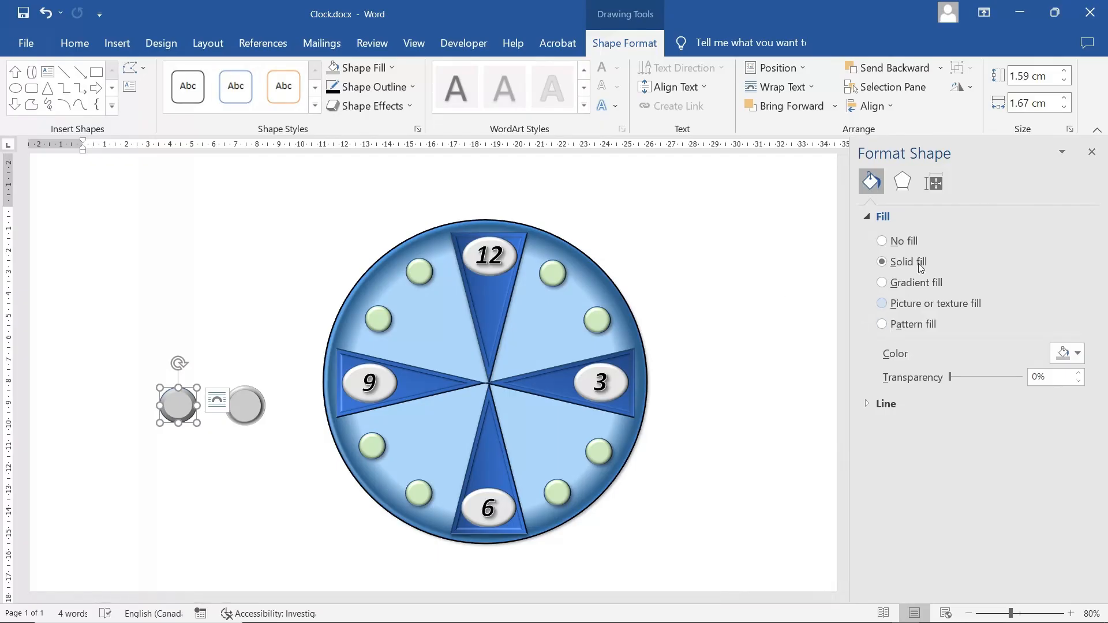
Examine the 3-D format and top bevel settings of the practice disc and the original grey disc
{"action": "left_click", "coordinate": [908, 183]}
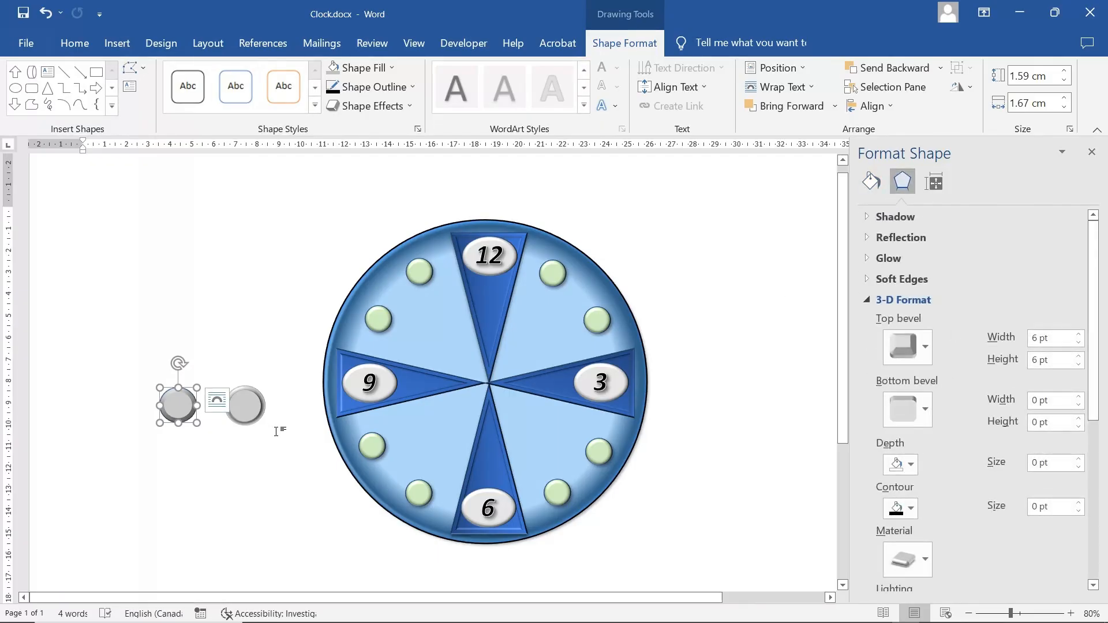
{"action": "left_click", "coordinate": [253, 413]}
{"action": "left_click", "coordinate": [253, 412]}
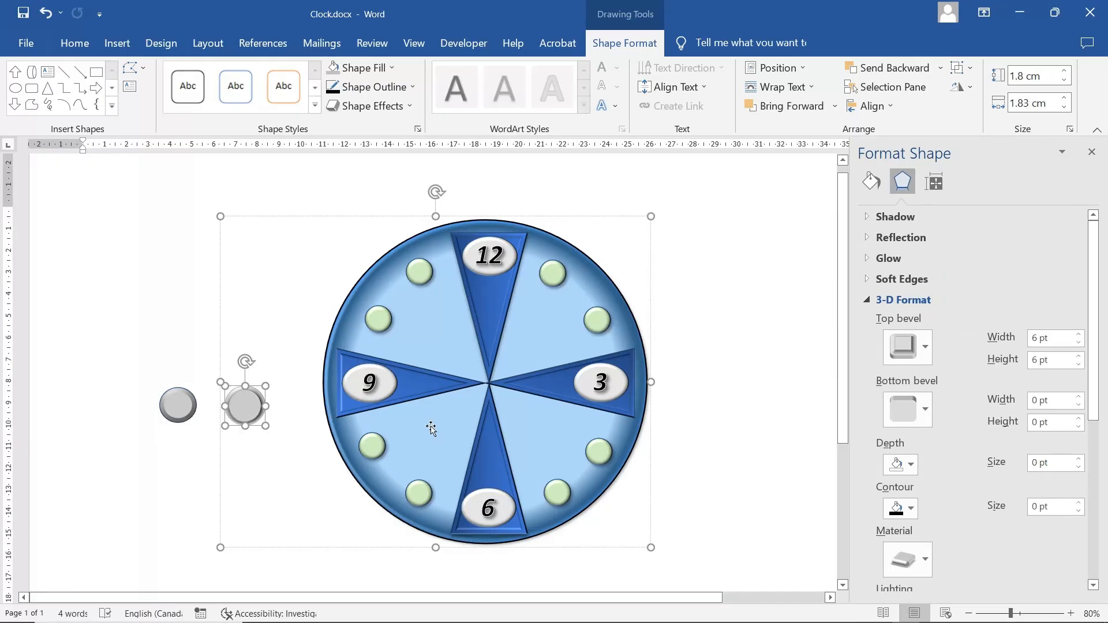
{"action": "scroll", "coordinate": [983, 453], "scroll_direction": "down", "scroll_amount": 3}
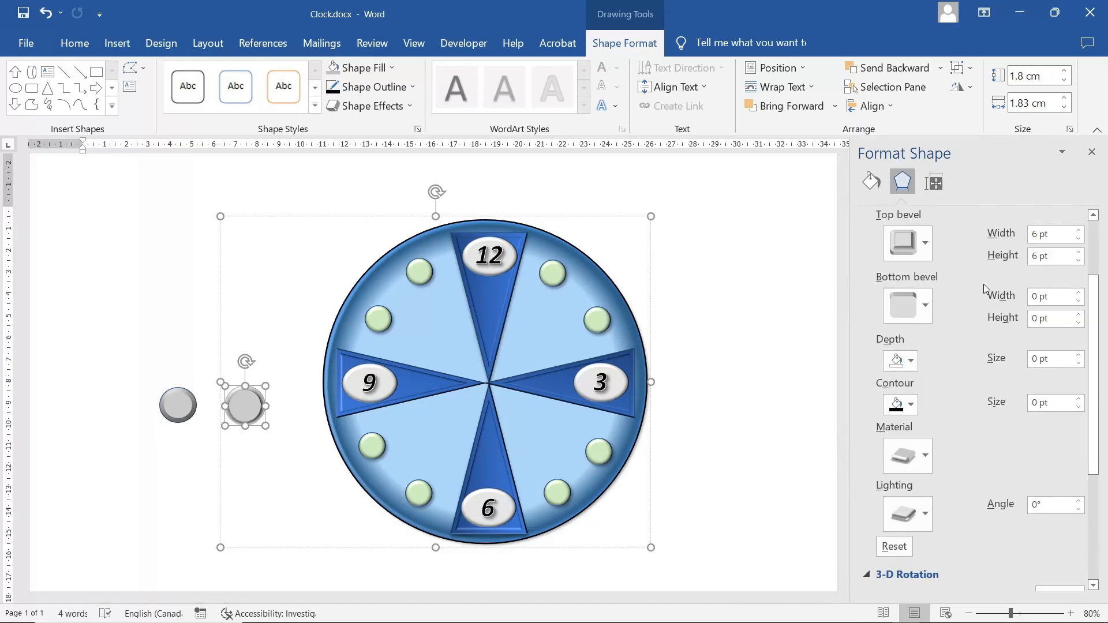
{"action": "left_click", "coordinate": [930, 245]}
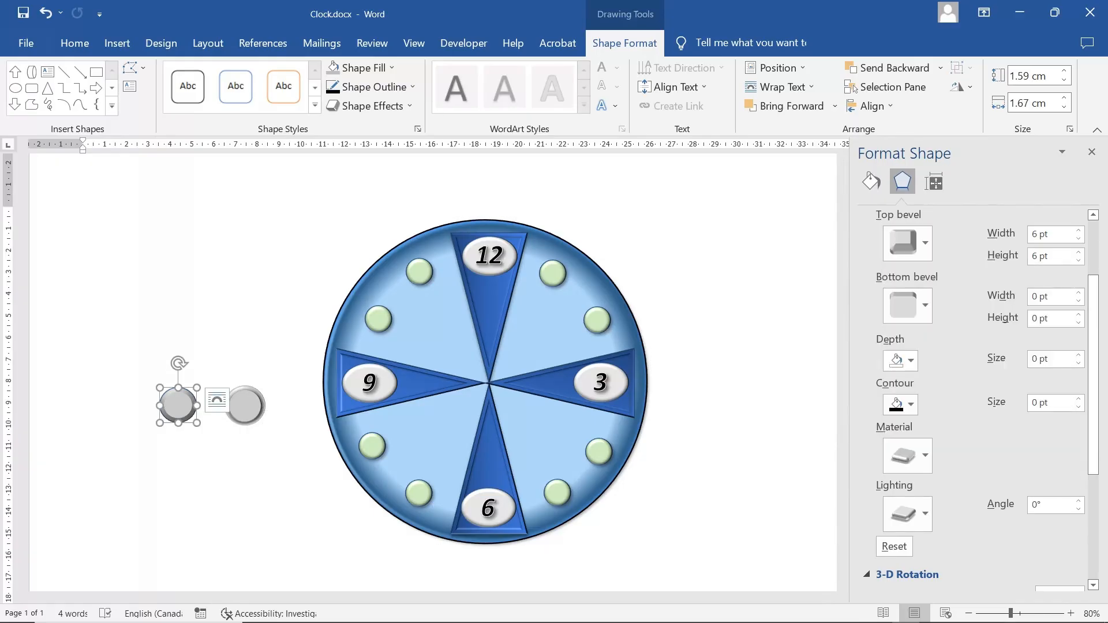
{"action": "left_click", "coordinate": [243, 413]}
{"action": "left_click", "coordinate": [243, 413]}
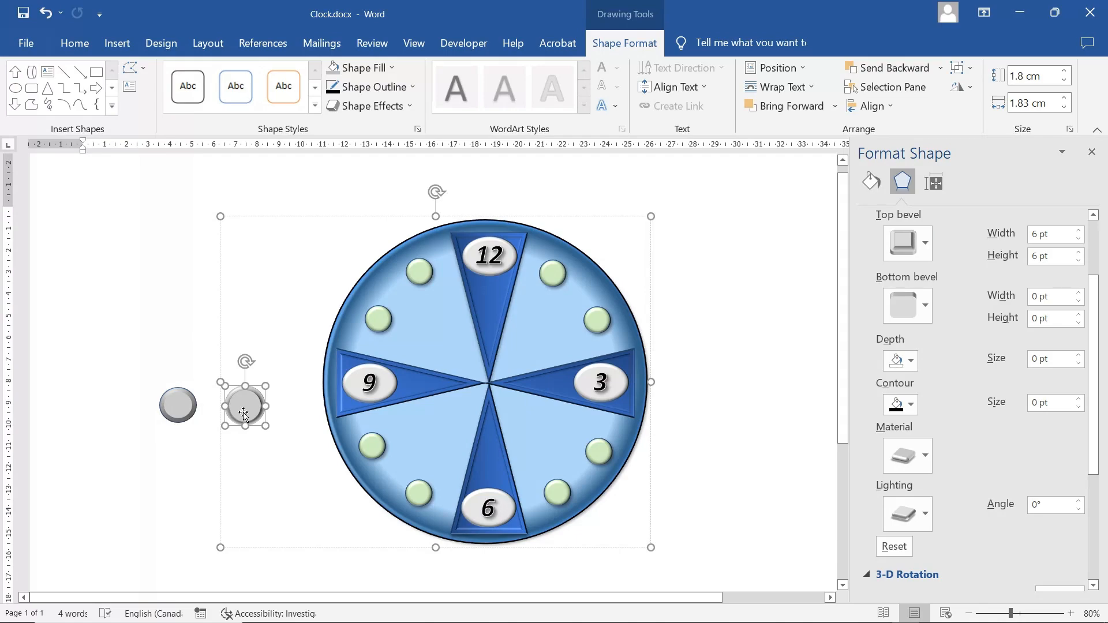
{"action": "left_click", "coordinate": [926, 243]}
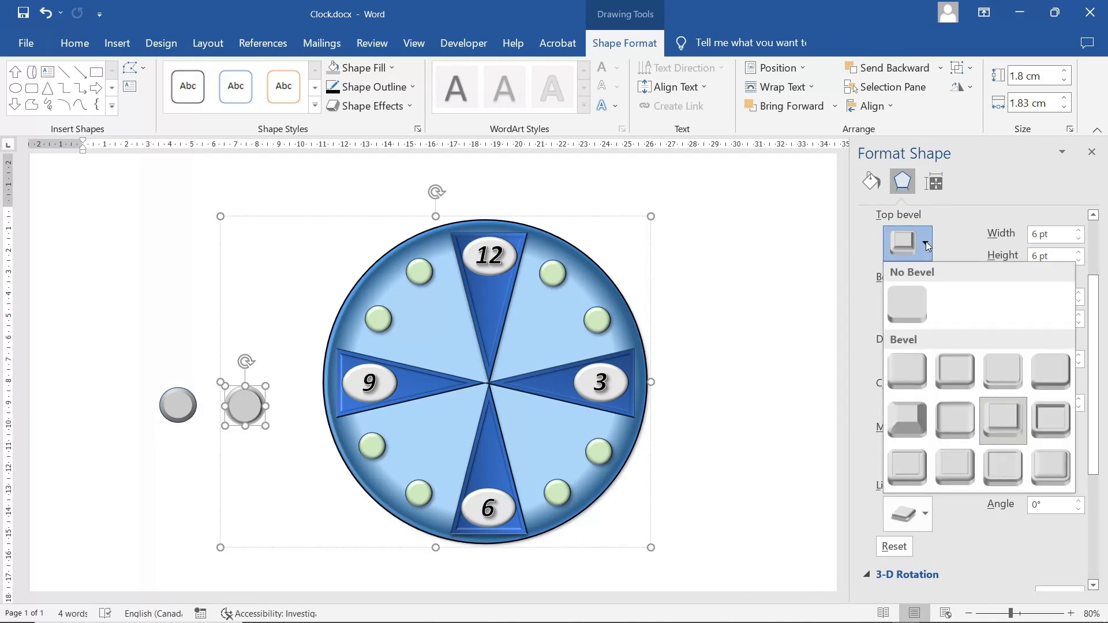
Change the practice disc's top bevel to the Convex style used by the original grey disc
{"action": "left_click", "coordinate": [179, 412]}
{"action": "left_click", "coordinate": [179, 412]}
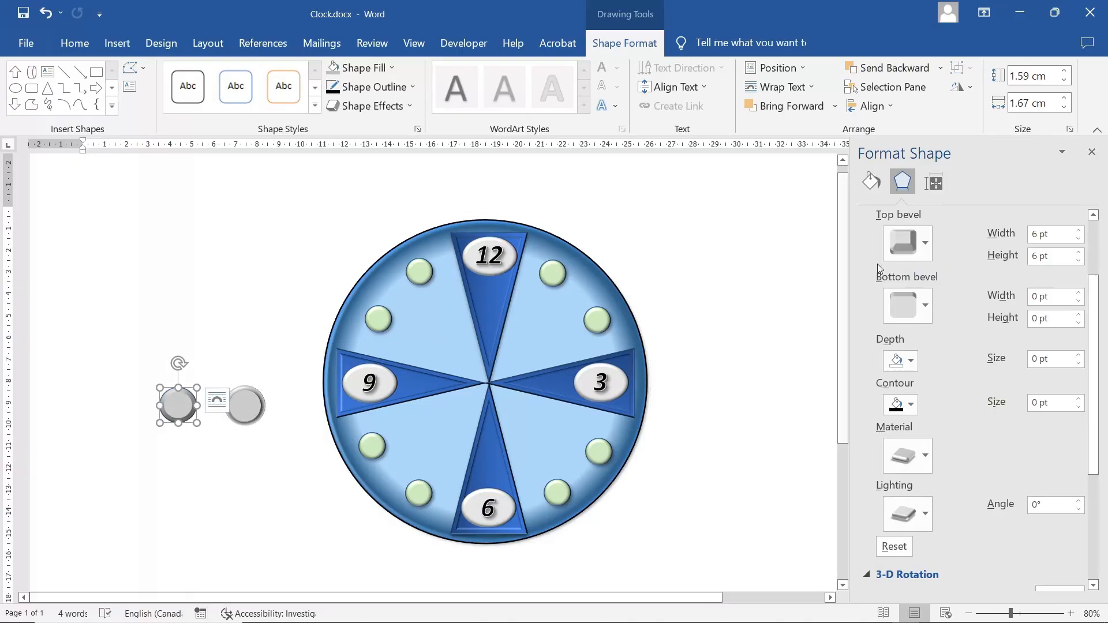
{"action": "left_click", "coordinate": [925, 243]}
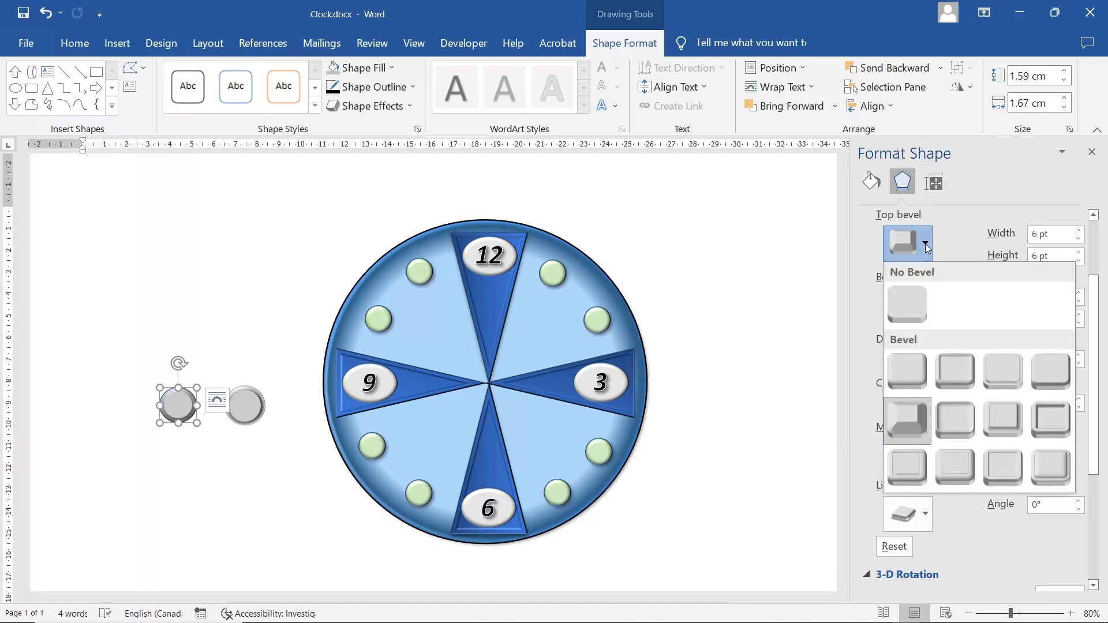
{"action": "left_click", "coordinate": [1008, 415]}
{"action": "left_click", "coordinate": [254, 351]}
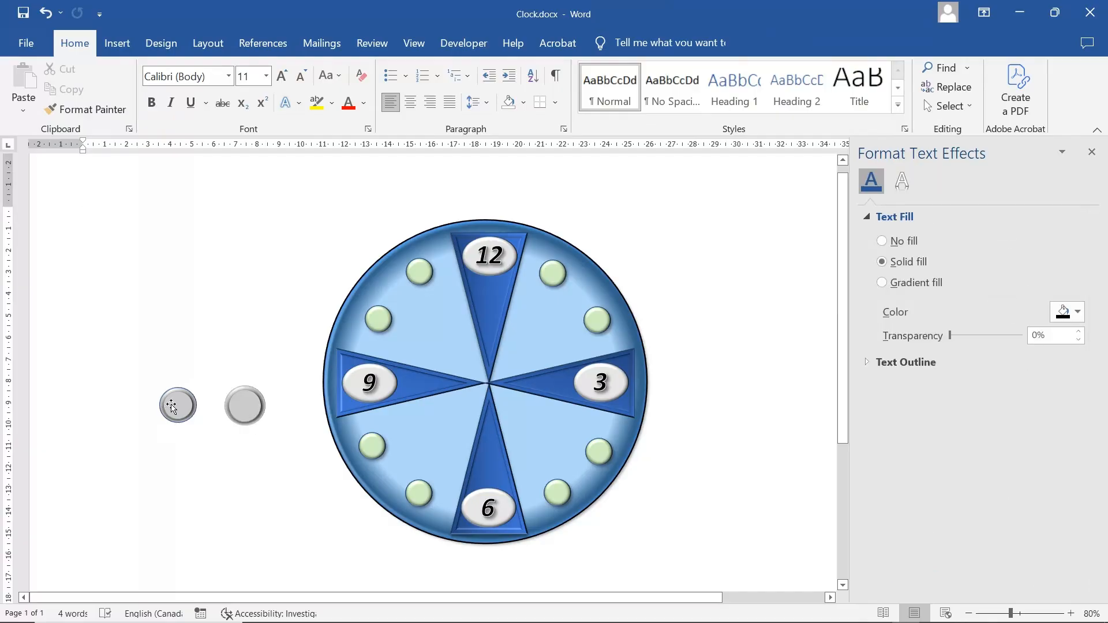
Give the practice disc a grey theme outline and enlarge it to about 1.67 cm high by 1.75 cm wide
{"action": "left_click", "coordinate": [171, 406]}
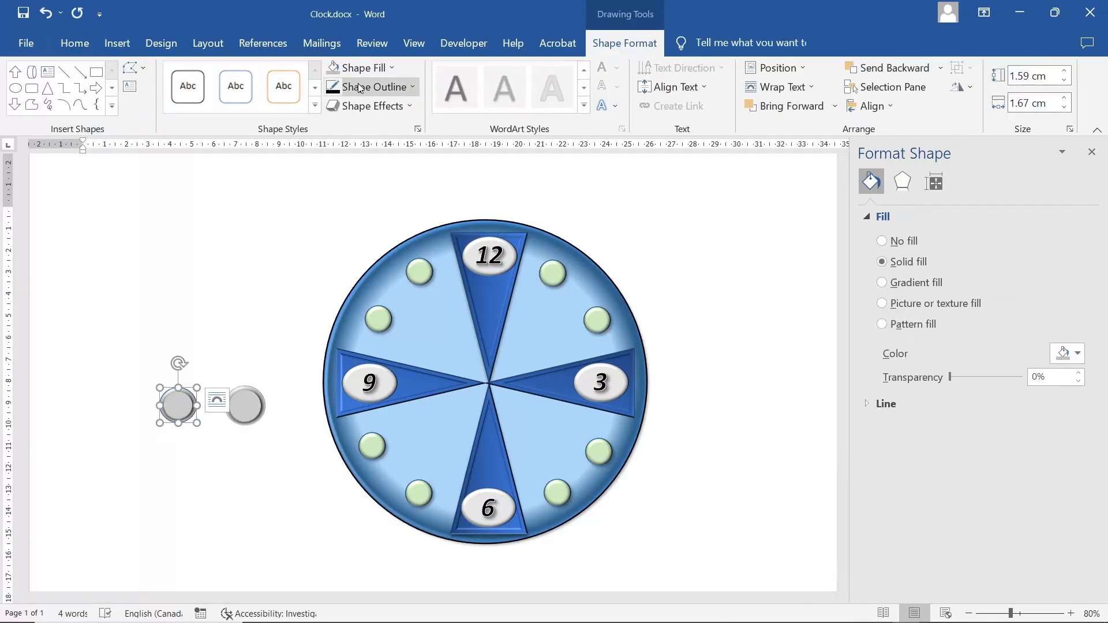
{"action": "left_click", "coordinate": [358, 88]}
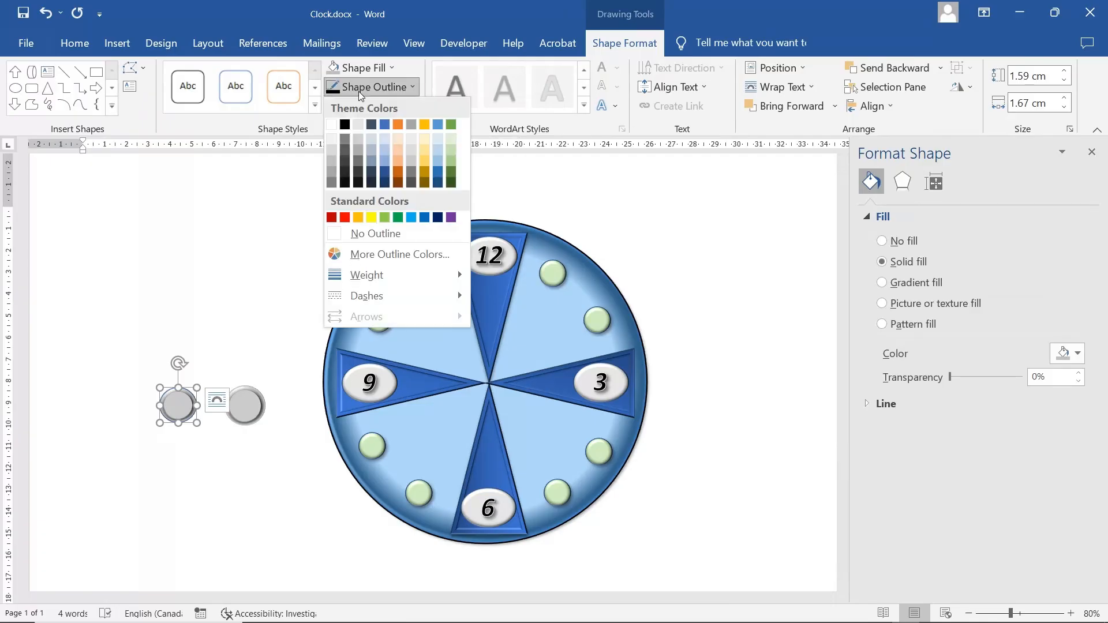
{"action": "left_click", "coordinate": [359, 149]}
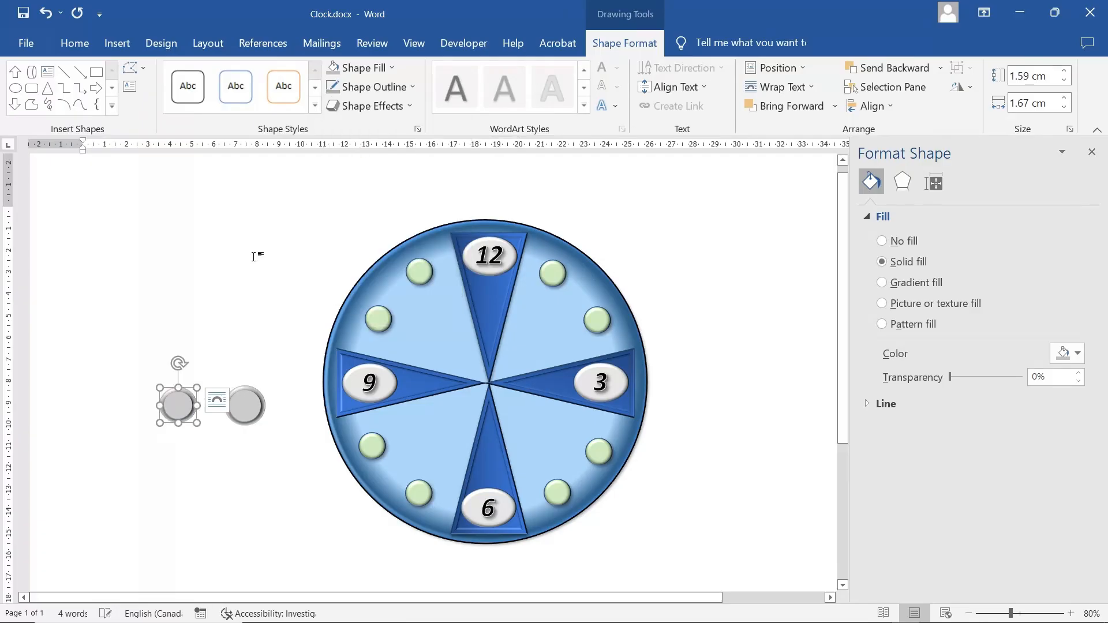
{"action": "left_click", "coordinate": [248, 366]}
{"action": "left_click", "coordinate": [179, 418]}
{"action": "left_click_drag", "start_coordinate": [195, 422], "coordinate": [198, 425]}
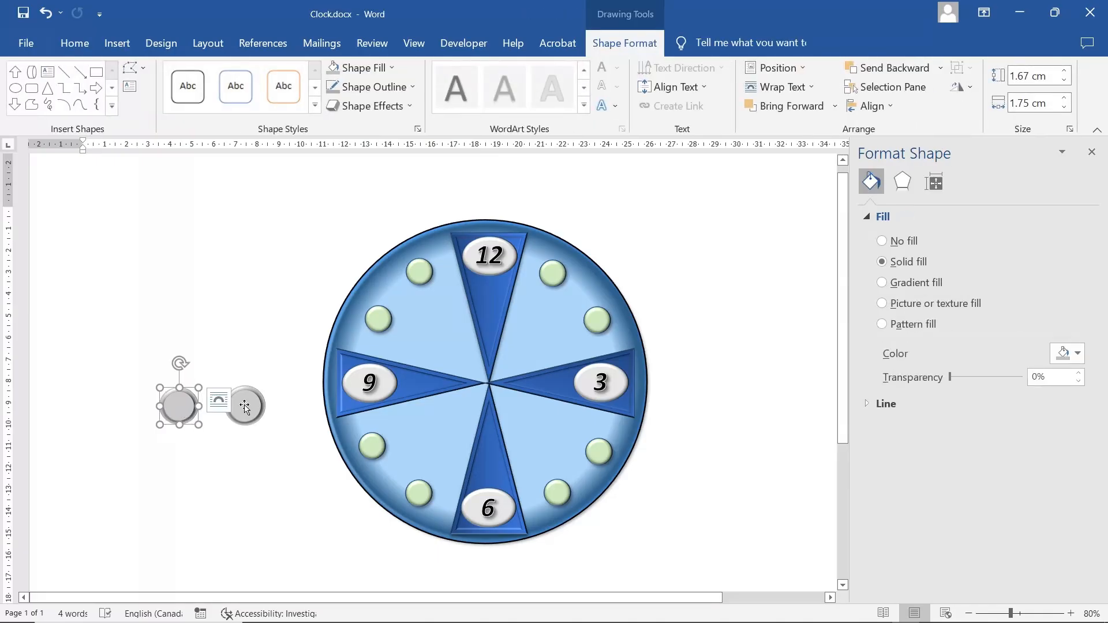
Delete the original grey disc and the grey practice disc beside the clock
{"action": "left_click", "coordinate": [244, 406]}
{"action": "left_click", "coordinate": [244, 407]}
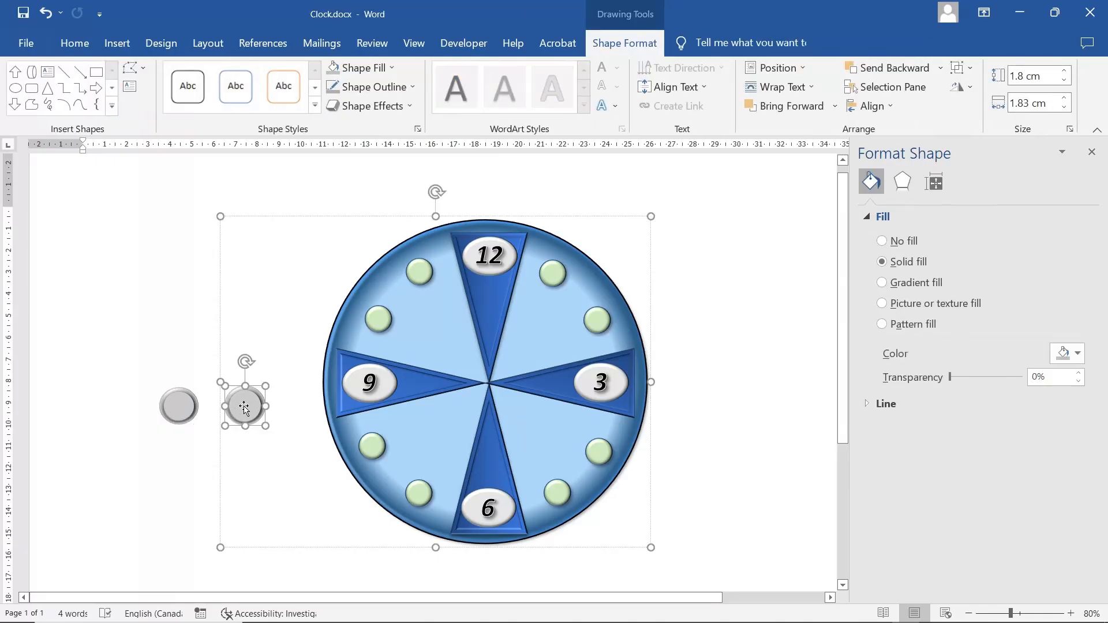
{"action": "key", "text": "Delete"}
{"action": "left_click", "coordinate": [179, 406]}
{"action": "key", "text": "Delete"}
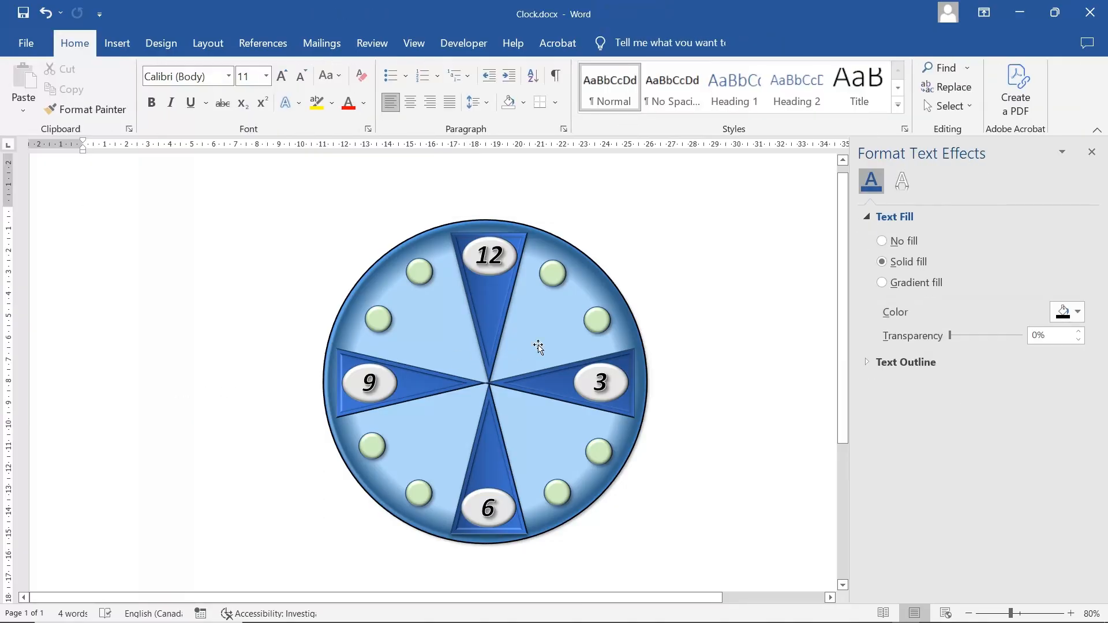
Move the green dot at the clock's one o'clock position out to the blank area beside the clock
{"action": "left_click", "coordinate": [557, 272]}
{"action": "left_click", "coordinate": [558, 272]}
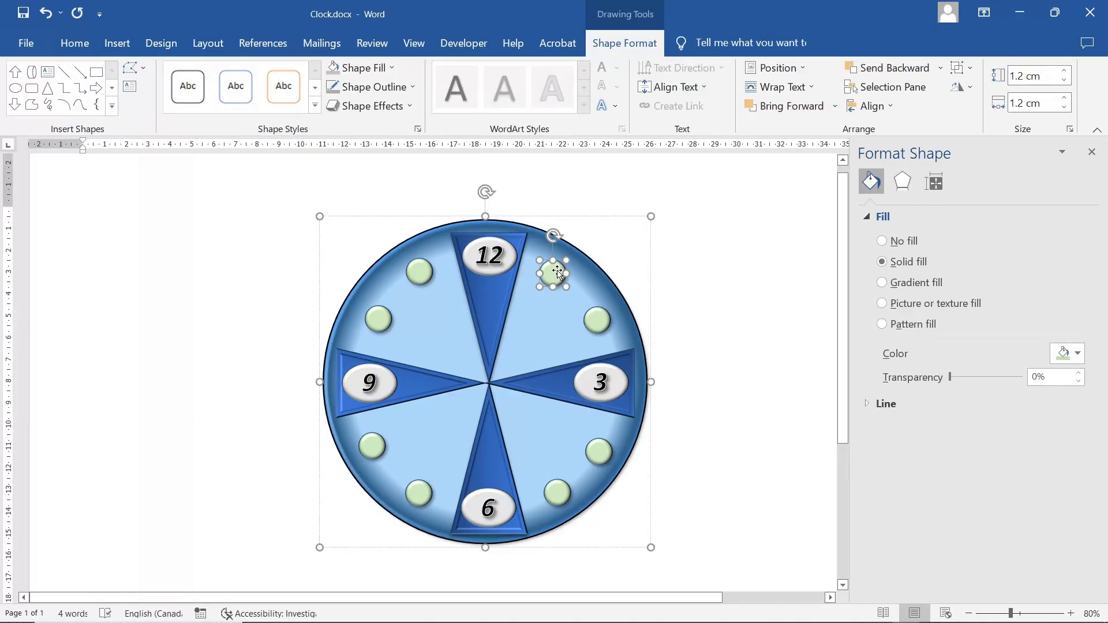
{"action": "left_click_drag", "start_coordinate": [558, 271], "coordinate": [212, 248]}
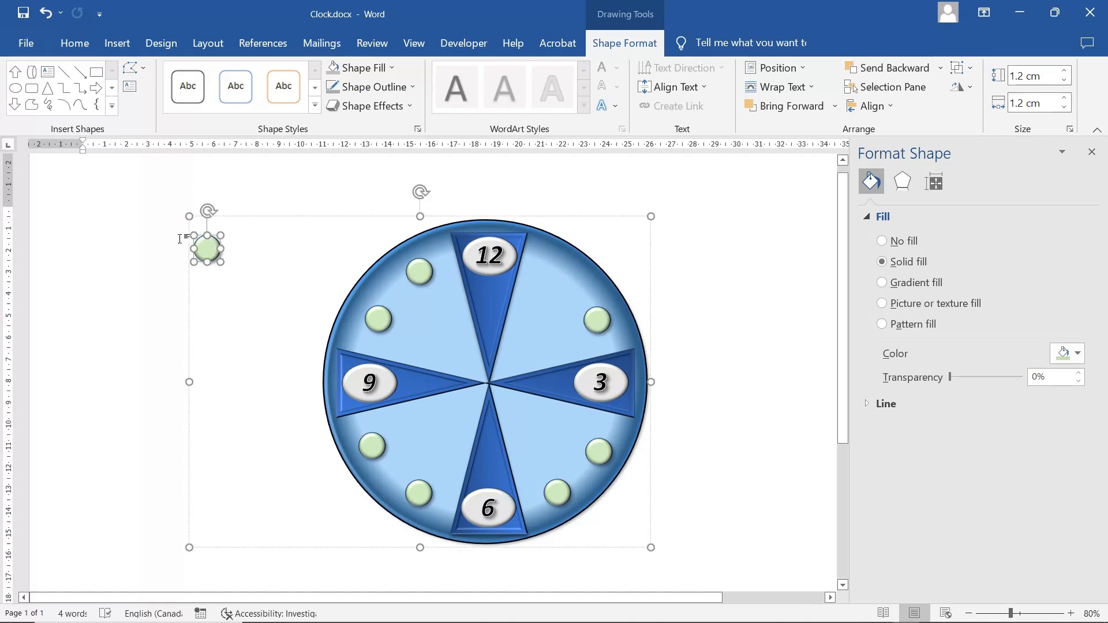
{"action": "left_click", "coordinate": [101, 226]}
Insert an oval about 1.43 cm high by 1.56 cm wide near the detached green dot and apply a rounded bevel
{"action": "left_click", "coordinate": [117, 43]}
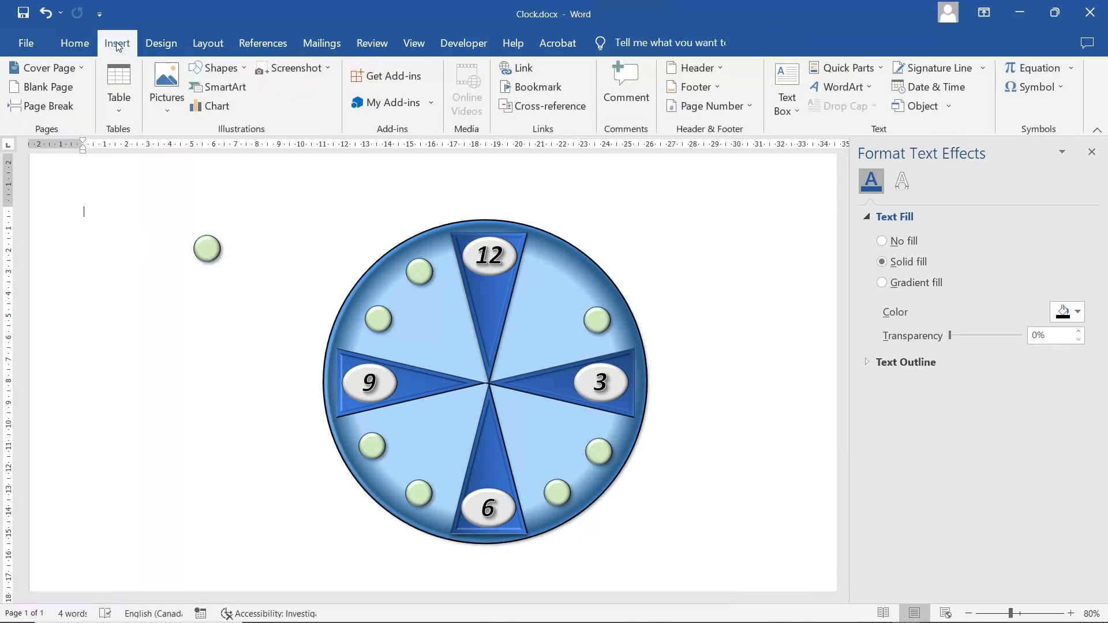
{"action": "left_click", "coordinate": [232, 68]}
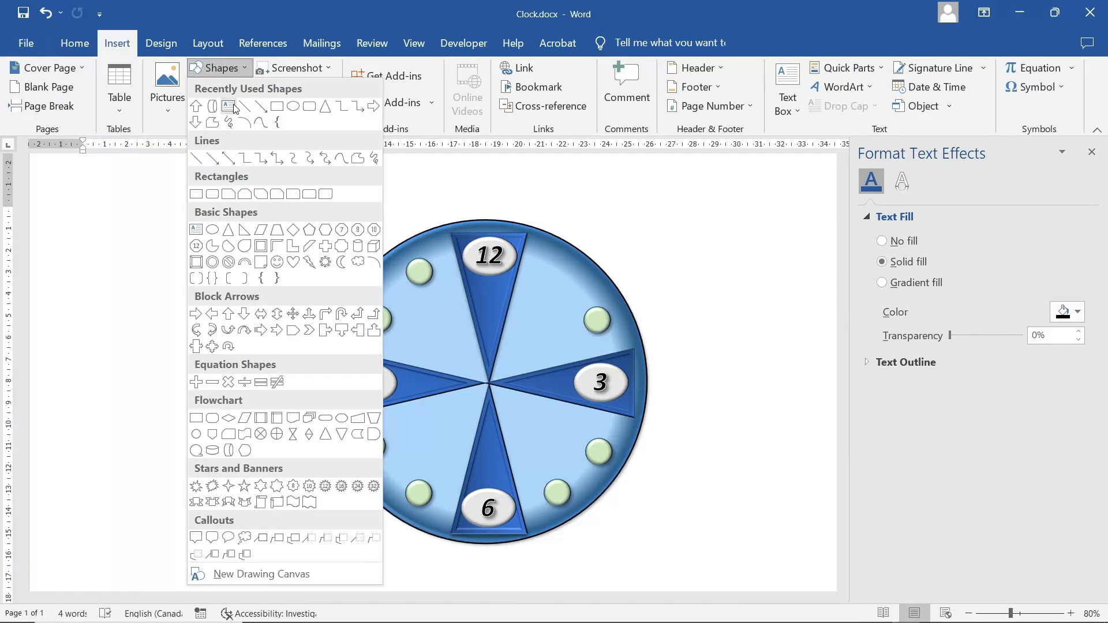
{"action": "left_click", "coordinate": [294, 110]}
{"action": "mouse_move", "coordinate": [105, 208]}
{"action": "left_mouse_down"}
{"action": "mouse_move", "coordinate": [148, 242]}
{"action": "mouse_move", "coordinate": [139, 240]}
{"action": "left_mouse_up"}
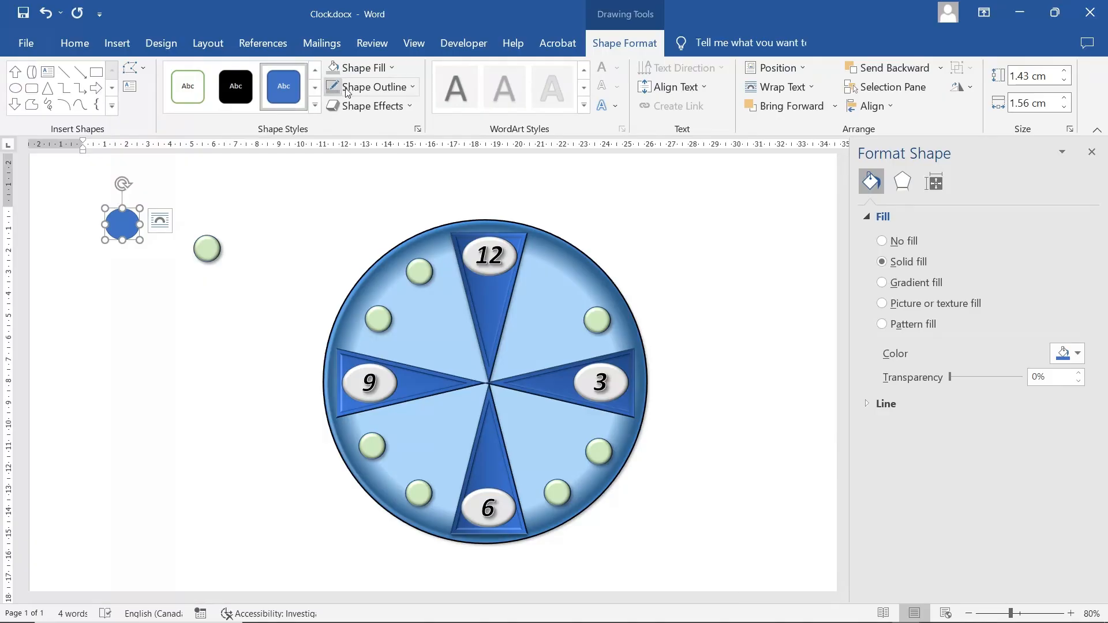
{"action": "left_click", "coordinate": [375, 105]}
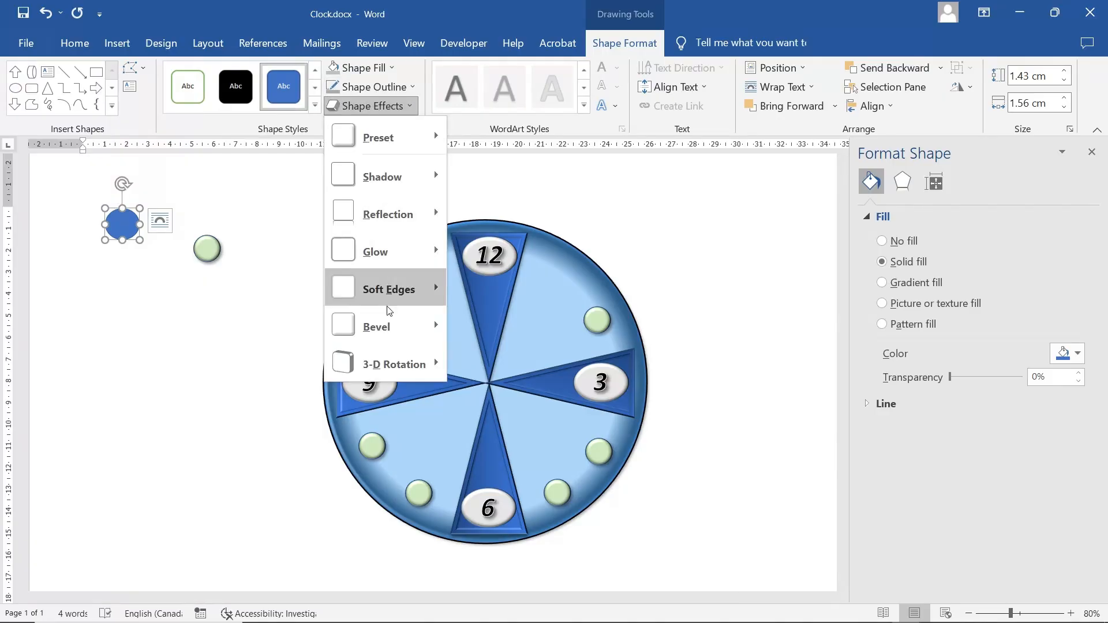
{"action": "mouse_move", "coordinate": [390, 326]}
{"action": "left_click", "coordinate": [466, 410]}
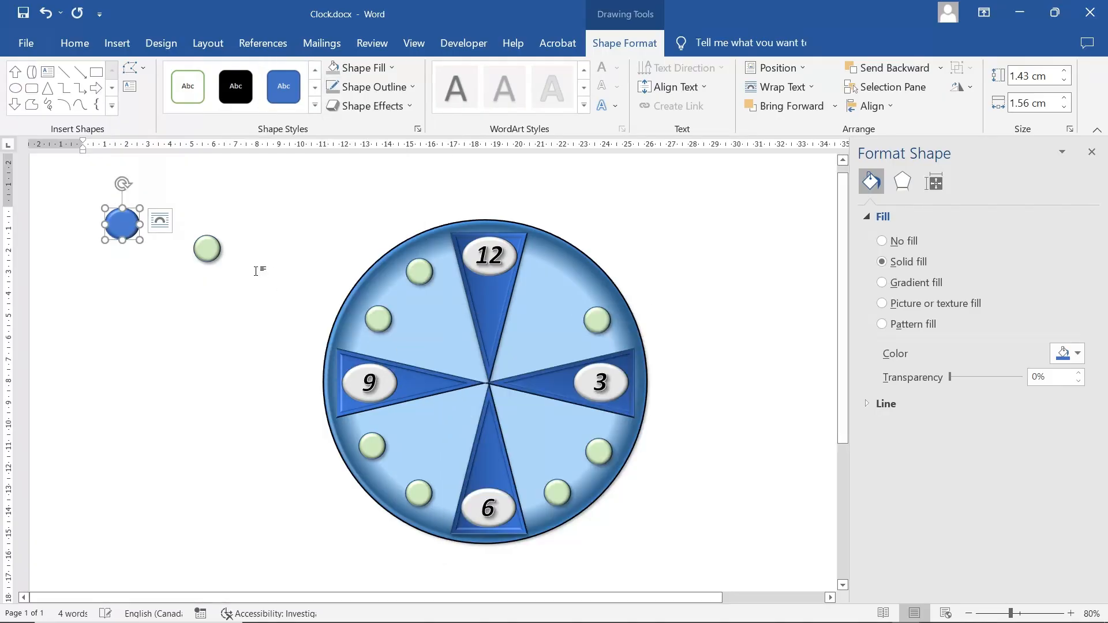
Check the clock group's 3-D format settings and fill the new oval with a light green theme colour matching the hour dots
{"action": "left_click", "coordinate": [211, 252]}
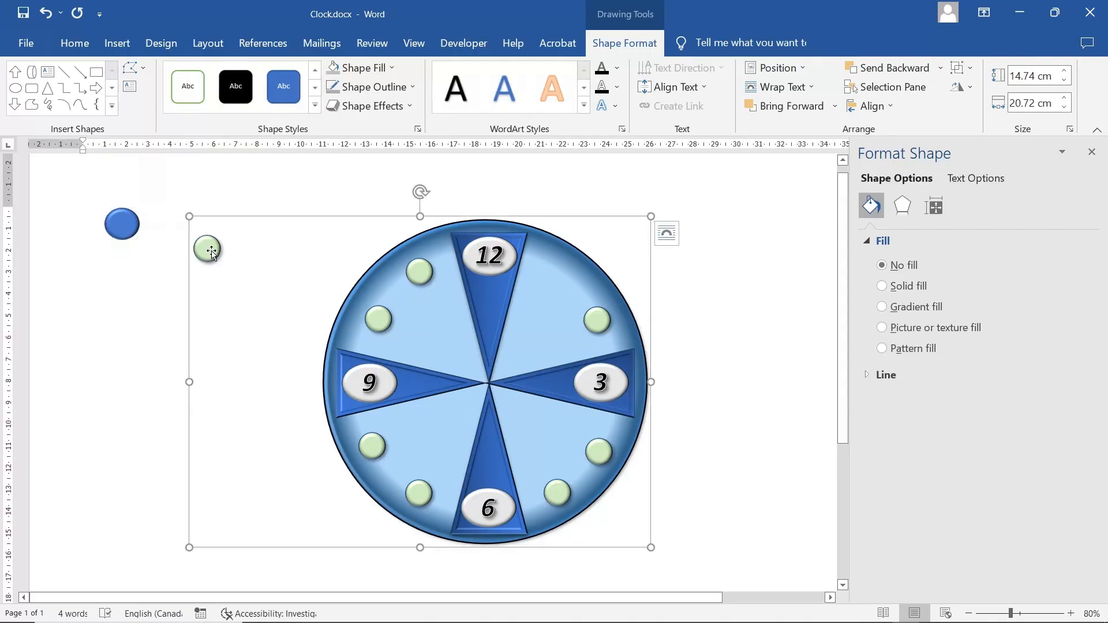
{"action": "left_click", "coordinate": [908, 204]}
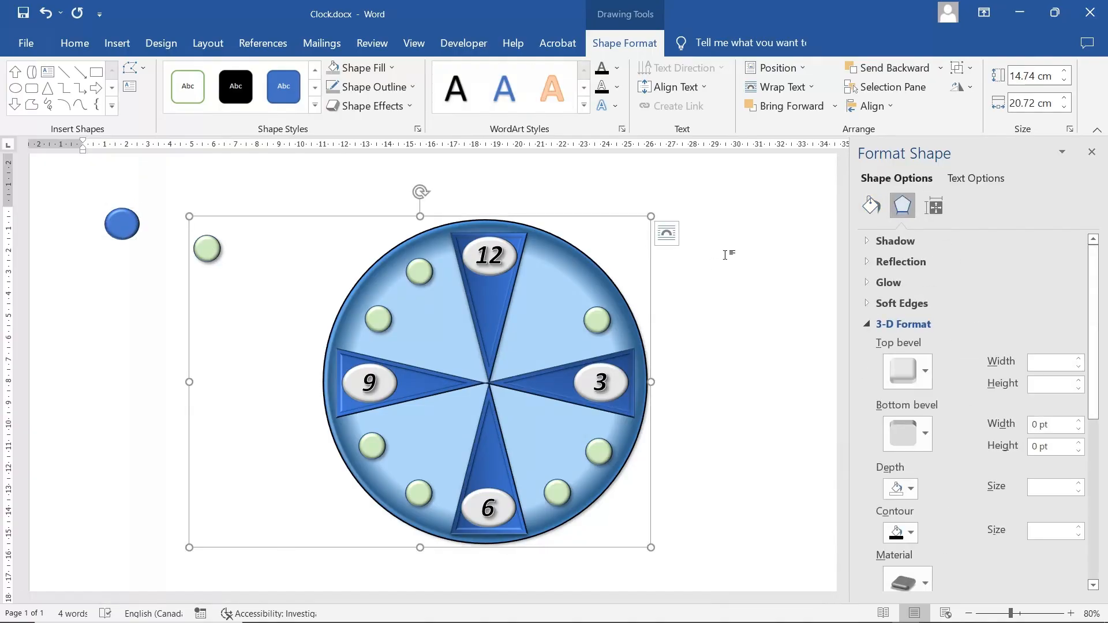
{"action": "scroll", "coordinate": [985, 522], "scroll_direction": "down", "scroll_amount": 3}
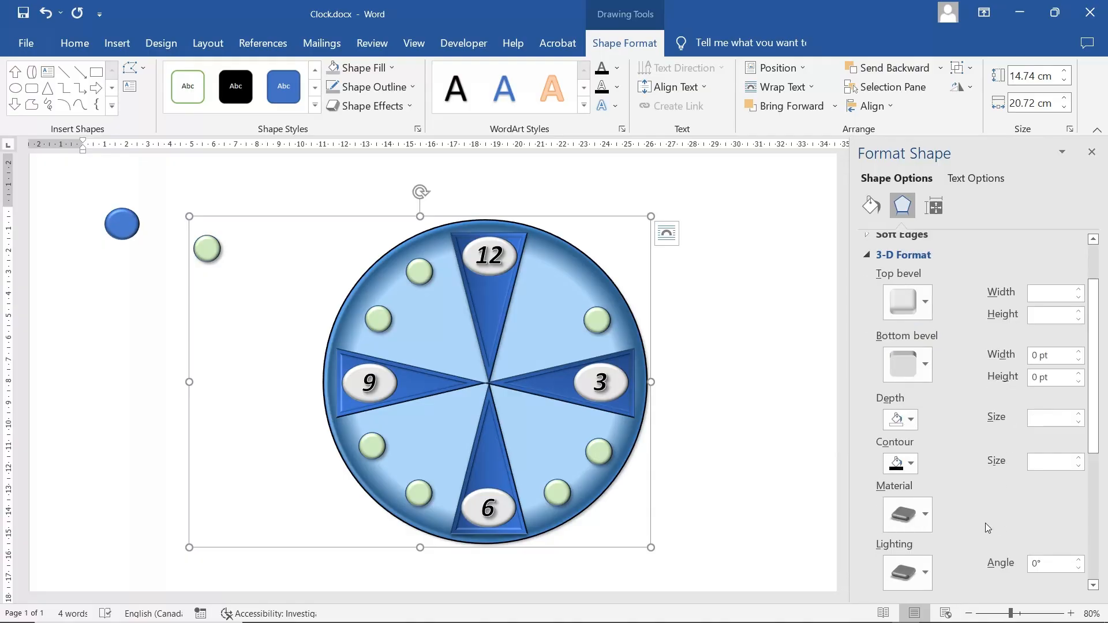
{"action": "left_click", "coordinate": [121, 225]}
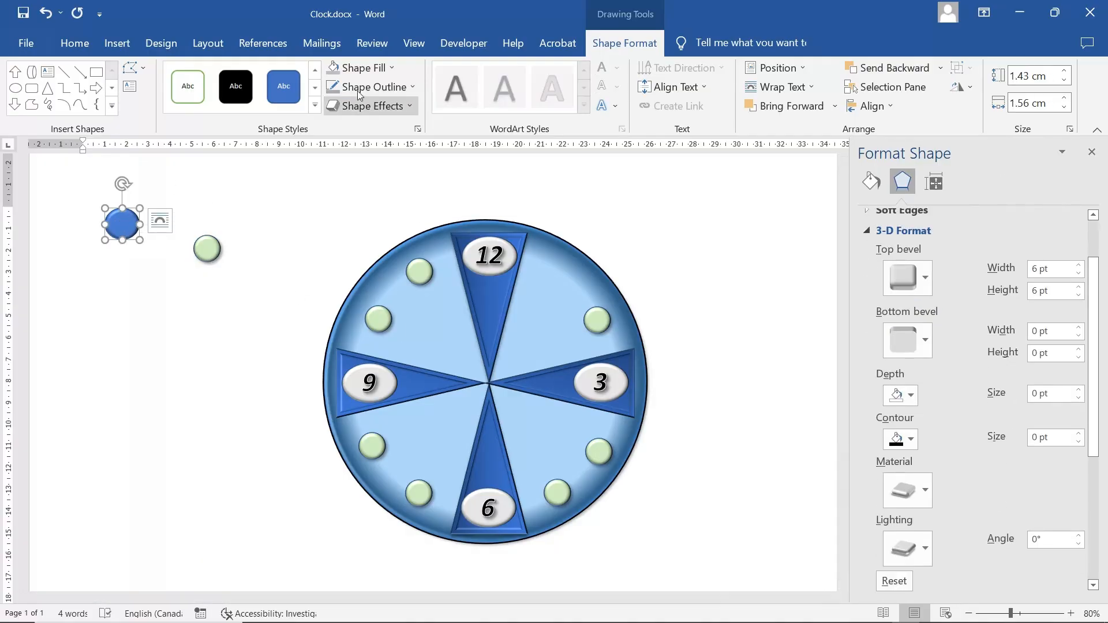
{"action": "left_click", "coordinate": [357, 68]}
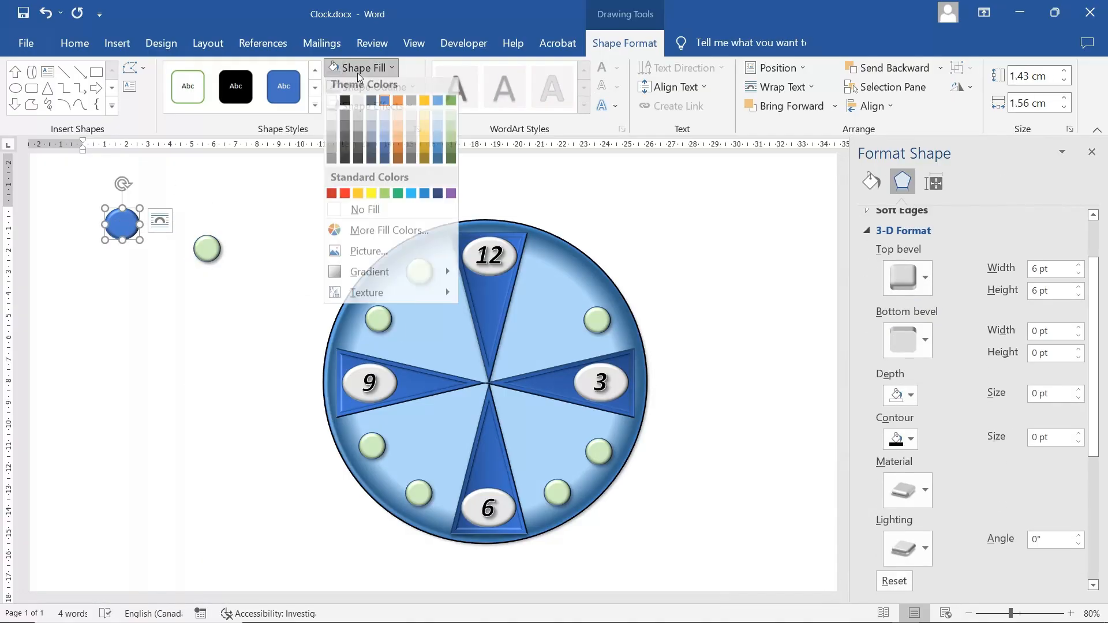
{"action": "left_click", "coordinate": [451, 132]}
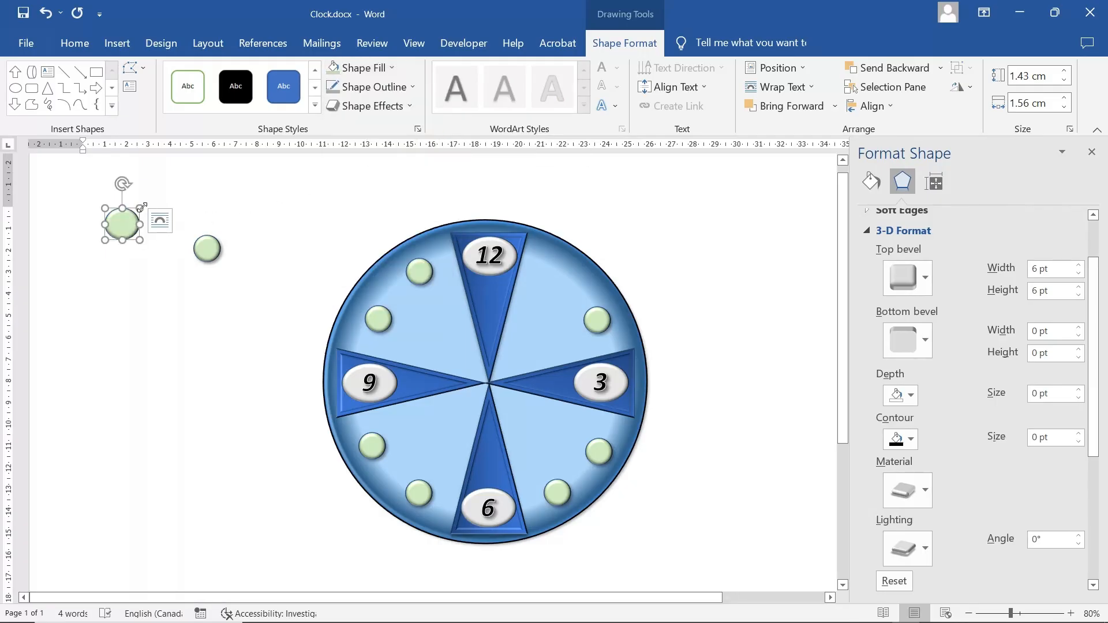
Shrink the green oval to about 1.19 cm by 1.27 cm, place it beside the detached dot, and add a bottom-right offset outer shadow
{"action": "left_click_drag", "start_coordinate": [142, 206], "coordinate": [146, 263]}
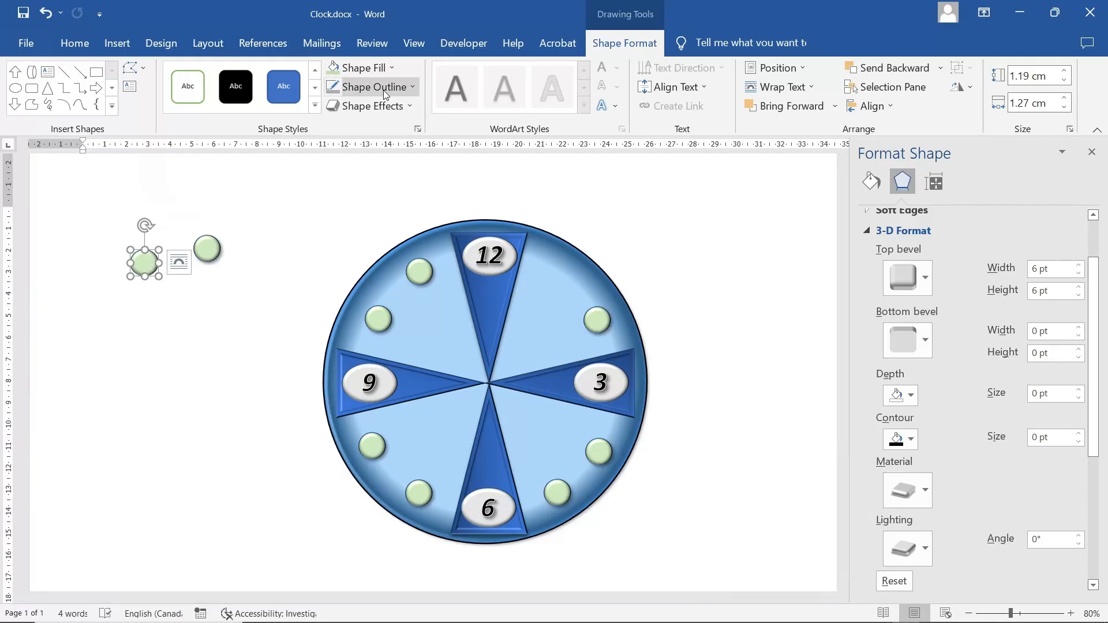
{"action": "left_click", "coordinate": [380, 111]}
{"action": "mouse_move", "coordinate": [390, 184]}
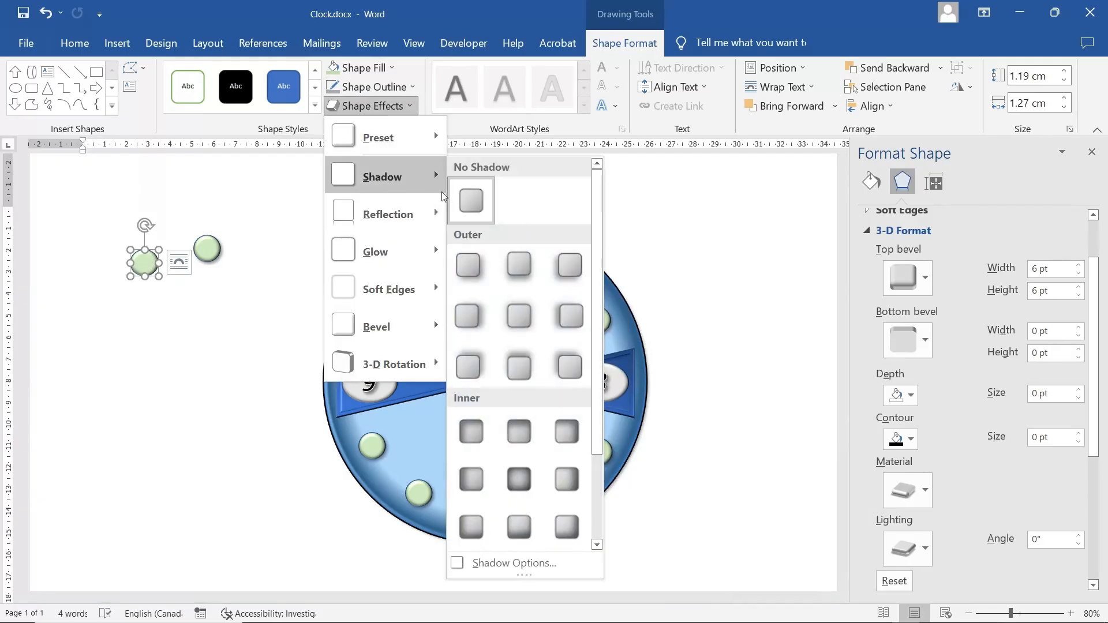
{"action": "left_click", "coordinate": [467, 276]}
{"action": "left_click", "coordinate": [225, 314]}
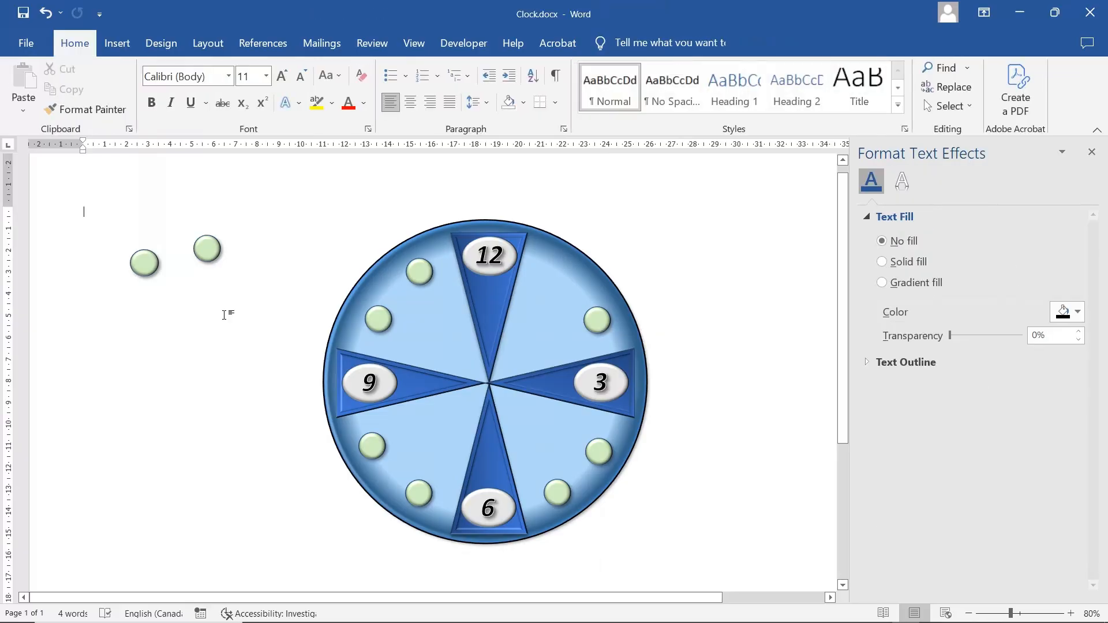
{"action": "left_click", "coordinate": [143, 267]}
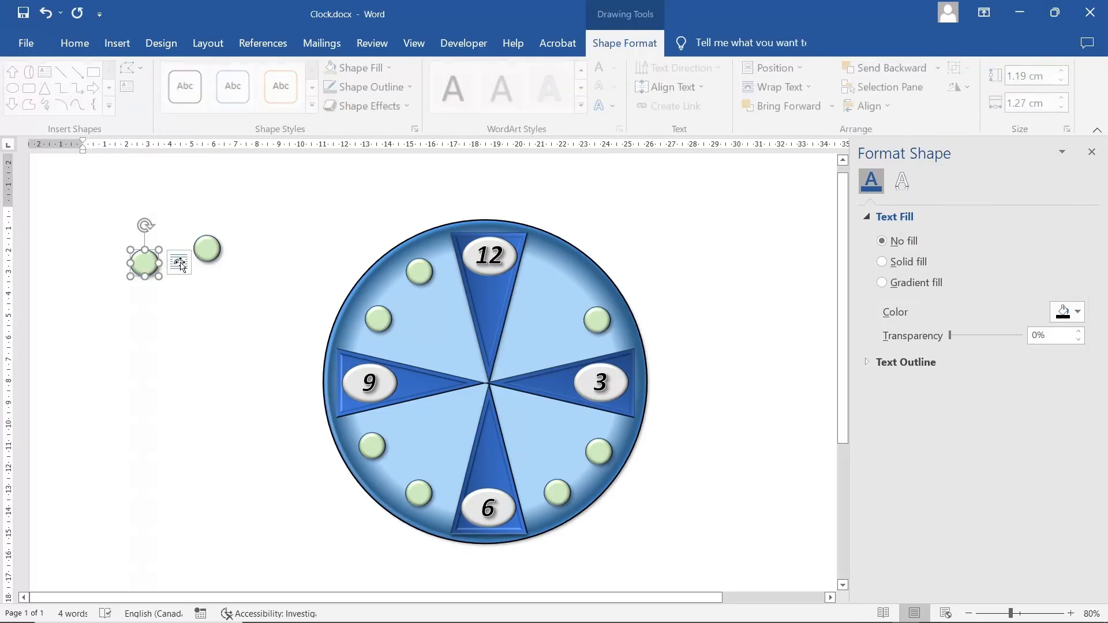
Delete the new green oval and the detached green dot beside the clock, undoing the accidental deletion of the whole clock group
{"action": "key", "text": "Delete"}
{"action": "left_click", "coordinate": [211, 253]}
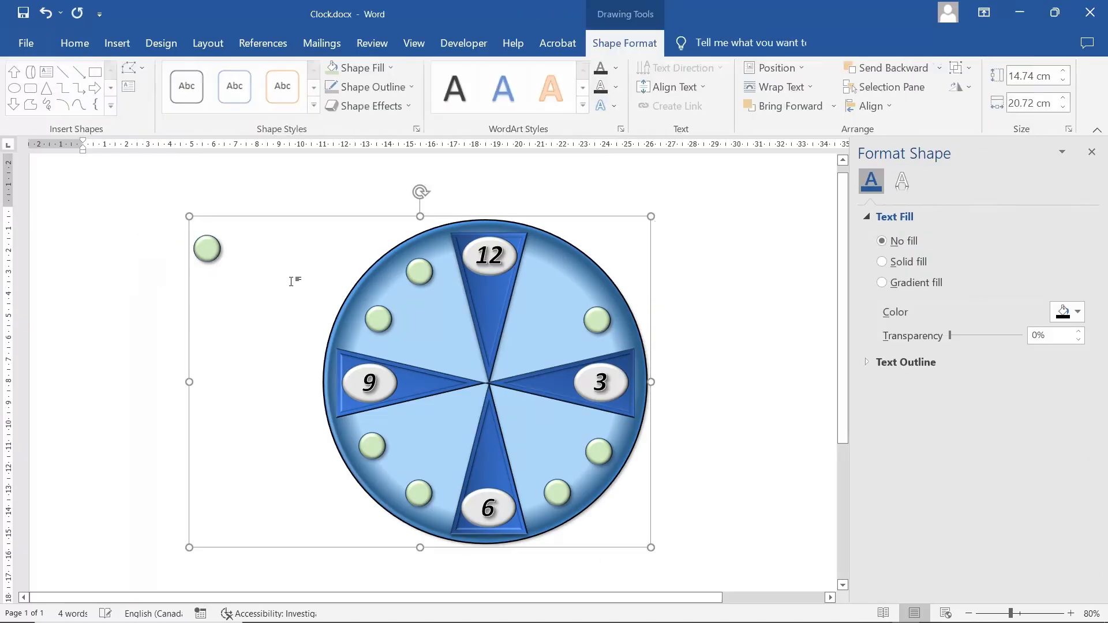
{"action": "key", "text": "Delete"}
{"action": "left_click", "coordinate": [46, 10]}
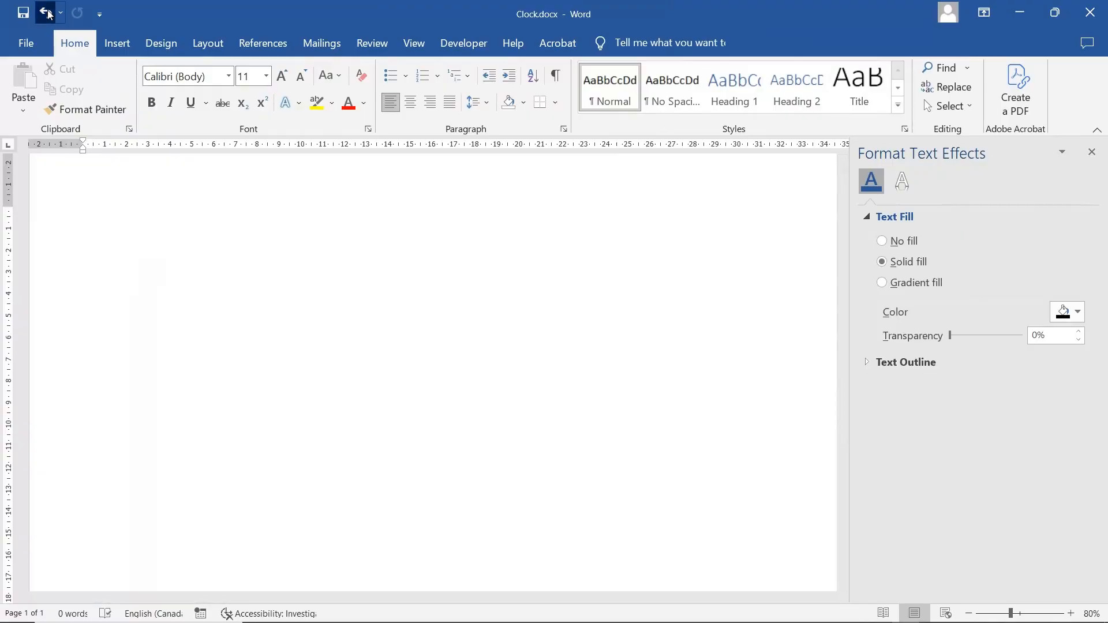
{"action": "left_click", "coordinate": [205, 254]}
{"action": "key", "text": "Delete"}
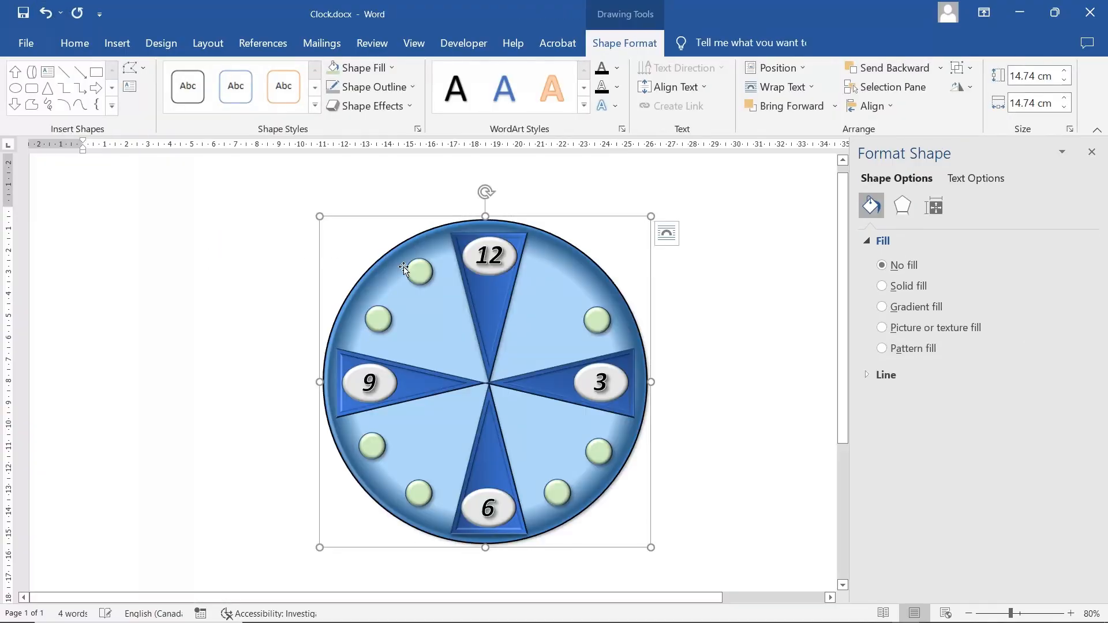
Delete the remaining green hour dots one by one from around the clock face
{"action": "left_click", "coordinate": [419, 271]}
{"action": "key", "text": "Delete"}
{"action": "left_click", "coordinate": [378, 319]}
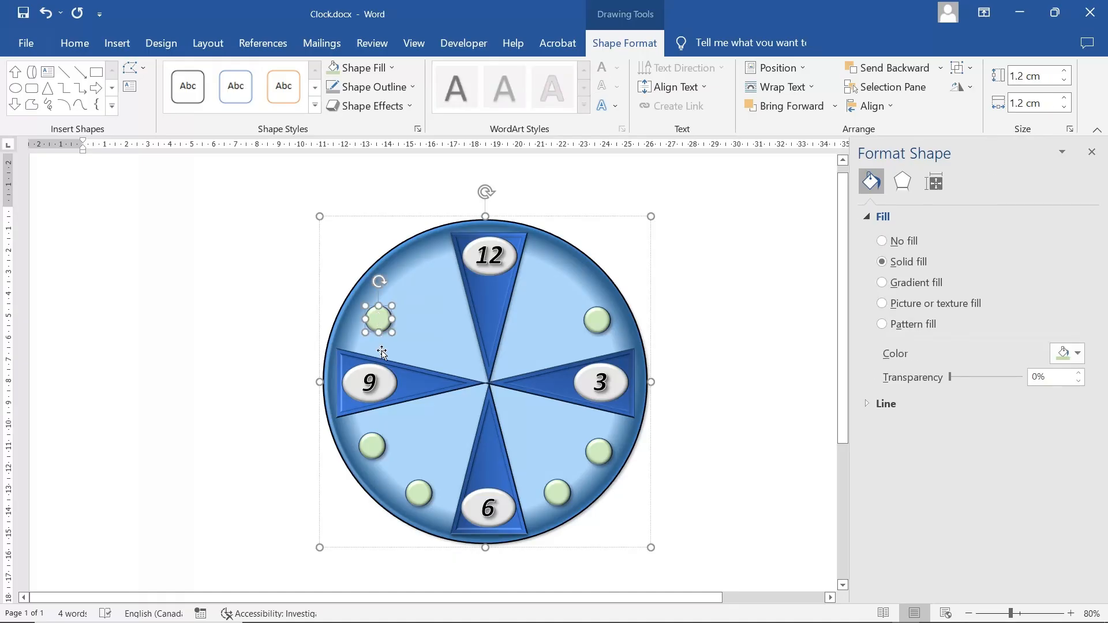
{"action": "key", "text": "Delete"}
{"action": "left_click", "coordinate": [371, 446]}
{"action": "key", "text": "Delete"}
{"action": "left_click", "coordinate": [423, 495]}
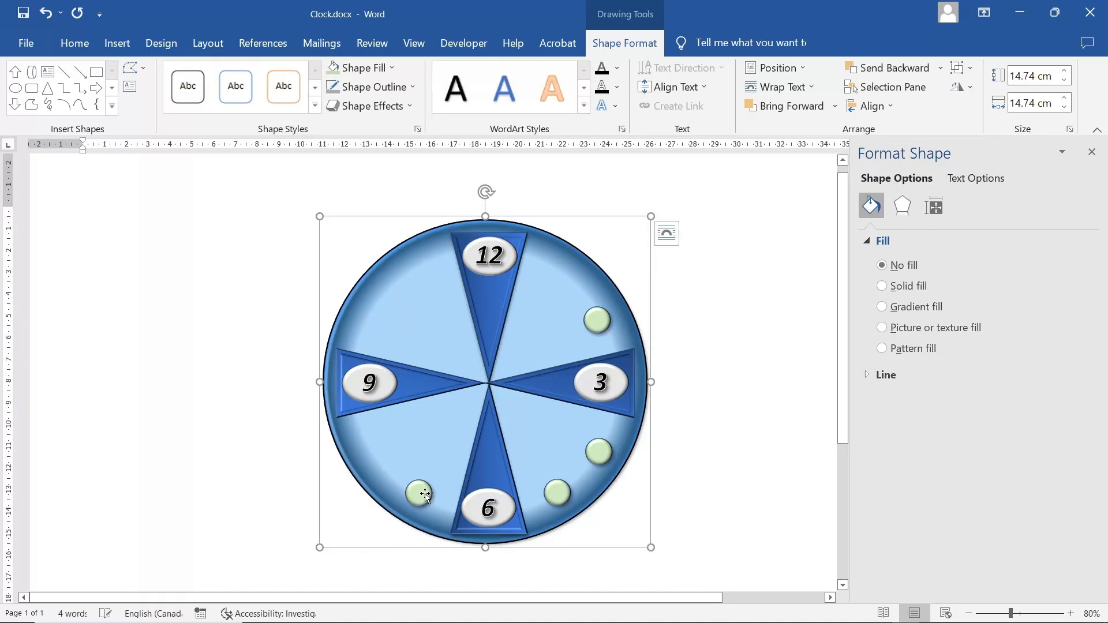
{"action": "key", "text": "Delete"}
{"action": "left_click", "coordinate": [557, 493]}
{"action": "key", "text": "Delete"}
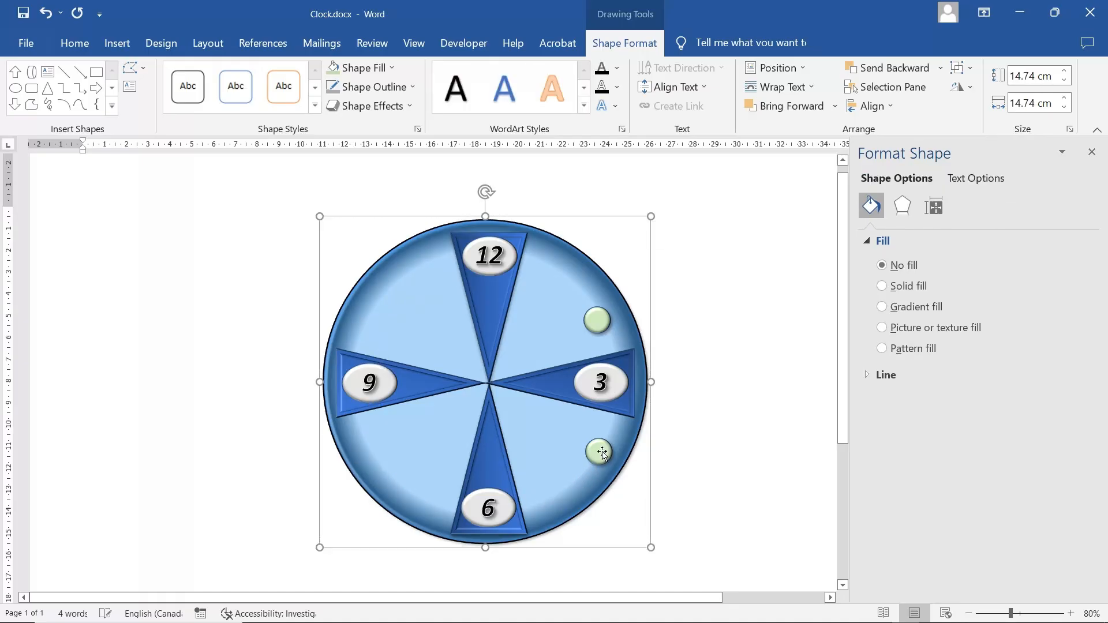
{"action": "left_click", "coordinate": [597, 452]}
{"action": "key", "text": "Delete"}
{"action": "left_click", "coordinate": [596, 321]}
{"action": "key", "text": "Delete"}
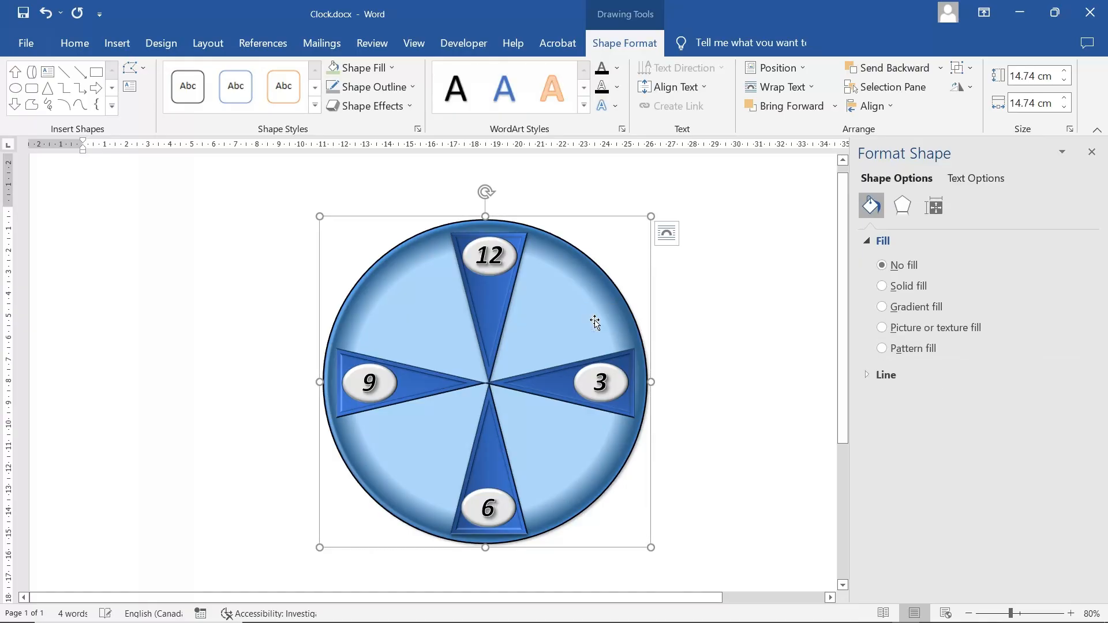
Move the clock's 12 out beside the face and insert a text box about 2.06 cm high by 3.7 cm wide reading "12"
{"action": "left_click", "coordinate": [486, 254]}
{"action": "left_click_drag", "start_coordinate": [504, 233], "coordinate": [277, 240]}
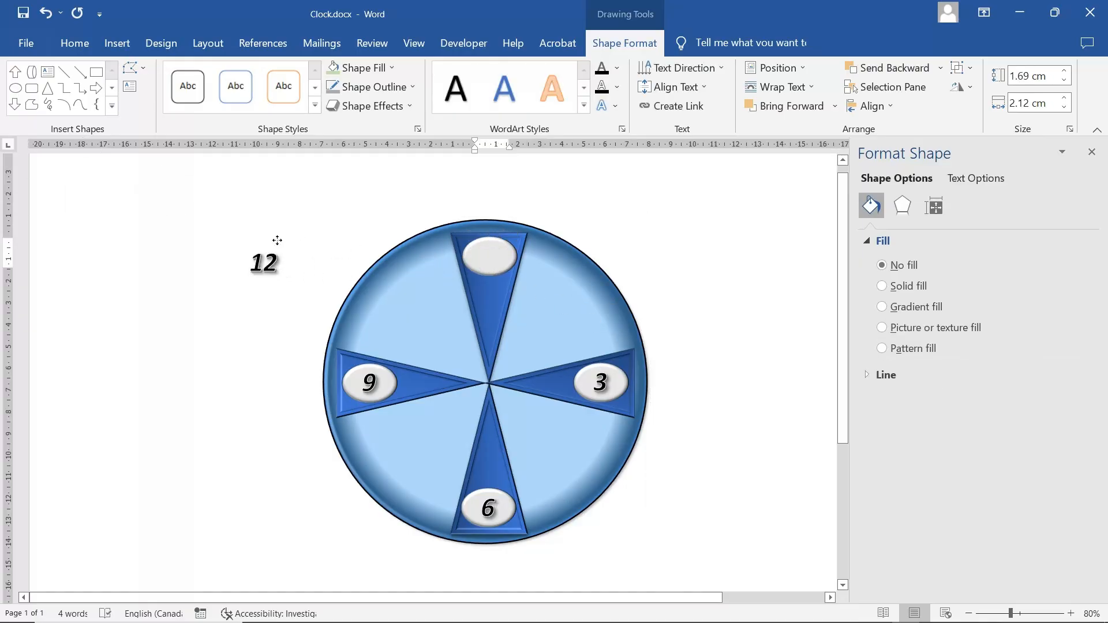
{"action": "left_click", "coordinate": [117, 43]}
{"action": "left_click", "coordinate": [217, 68]}
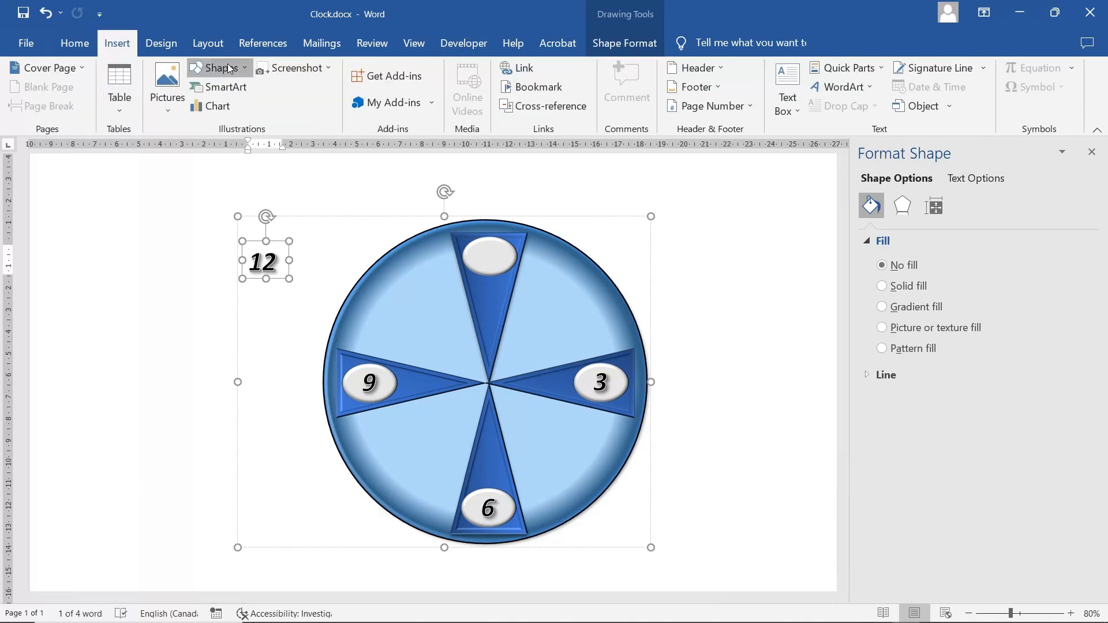
{"action": "left_click", "coordinate": [233, 115]}
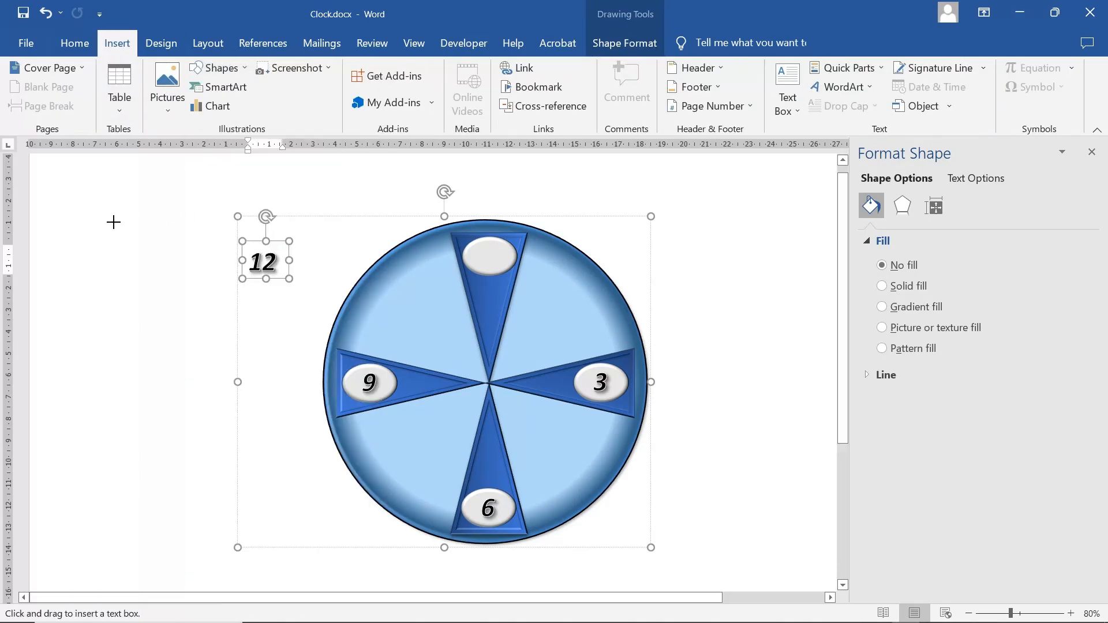
{"action": "left_click_drag", "start_coordinate": [114, 222], "coordinate": [195, 268]}
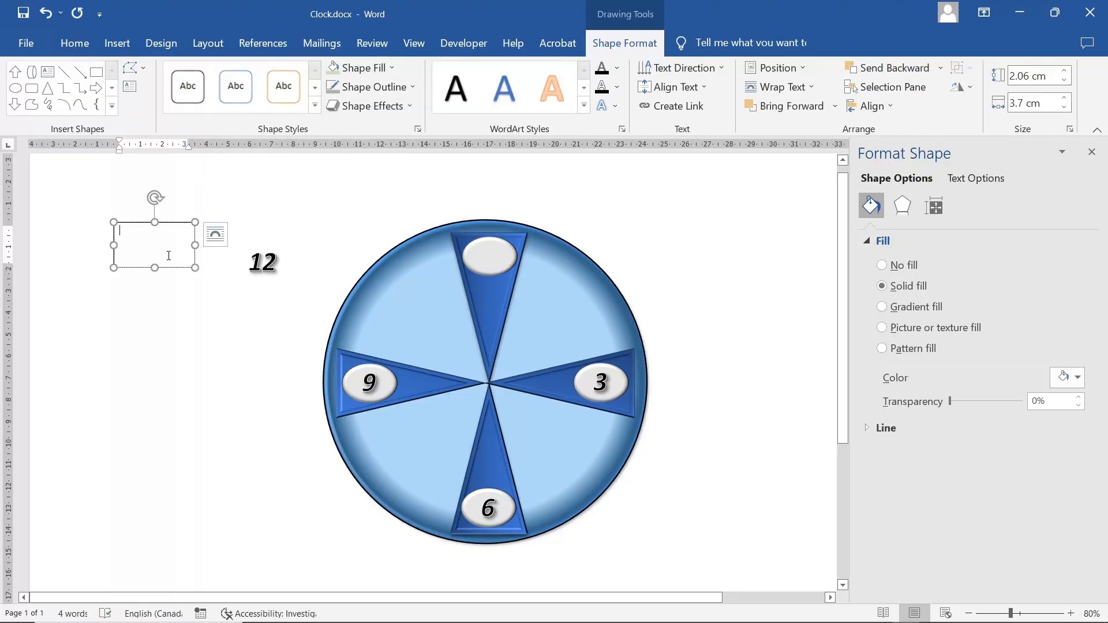
{"action": "type", "text": "12"}
Set the new text box's 12 to Arial Black at 20 pt
{"action": "left_click_drag", "start_coordinate": [155, 236], "coordinate": [97, 231]}
{"action": "left_click", "coordinate": [74, 43]}
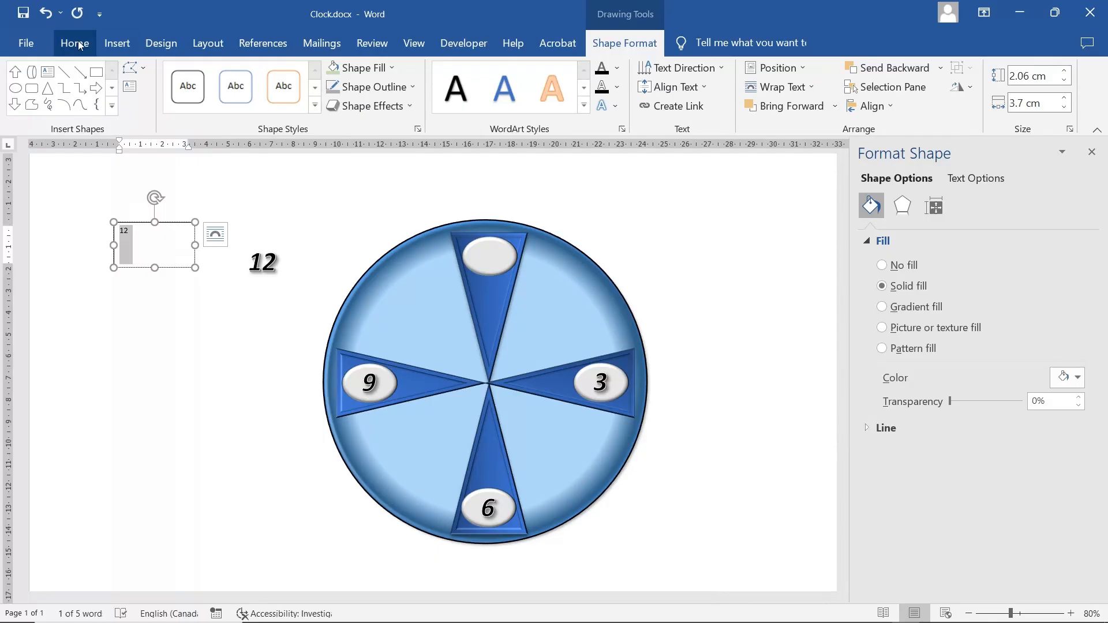
{"action": "left_click", "coordinate": [229, 76]}
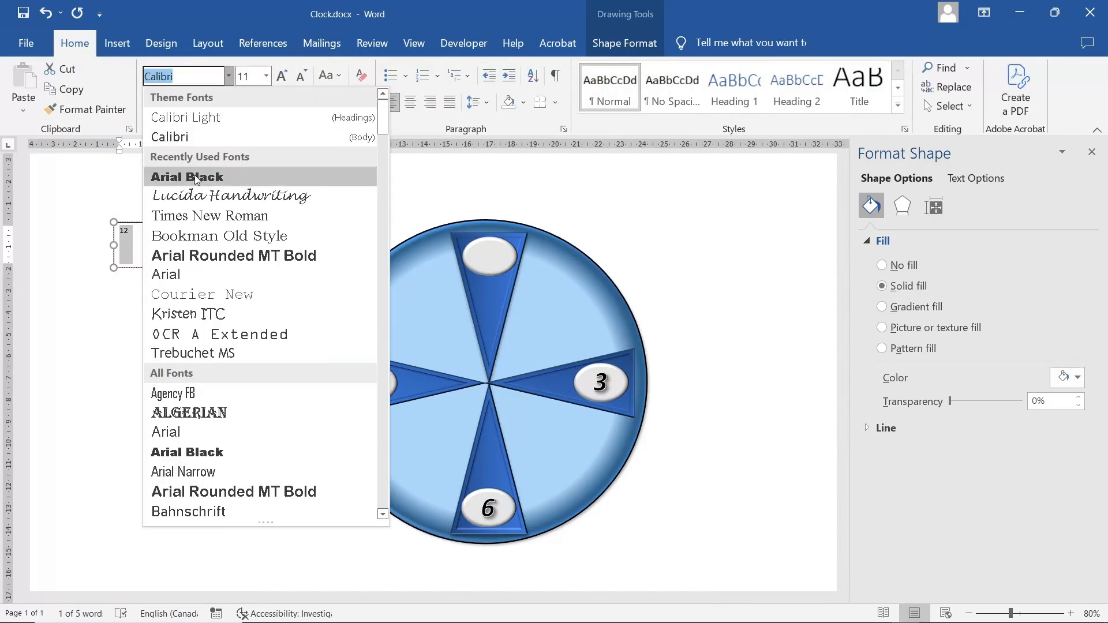
{"action": "left_click", "coordinate": [185, 173]}
{"action": "left_click", "coordinate": [266, 78]}
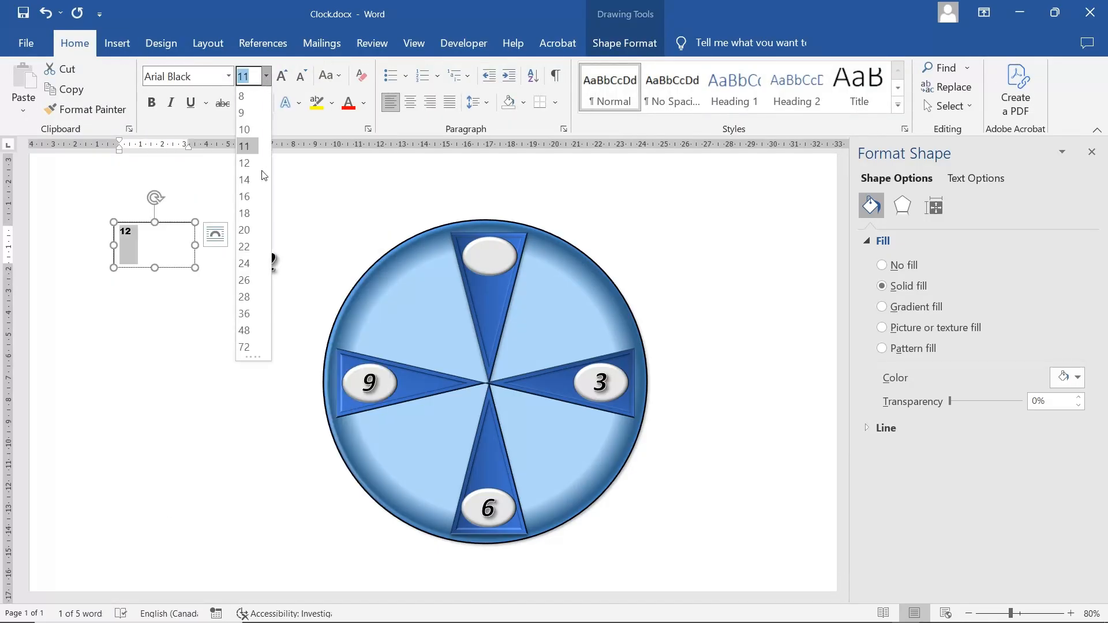
{"action": "left_click", "coordinate": [248, 196]}
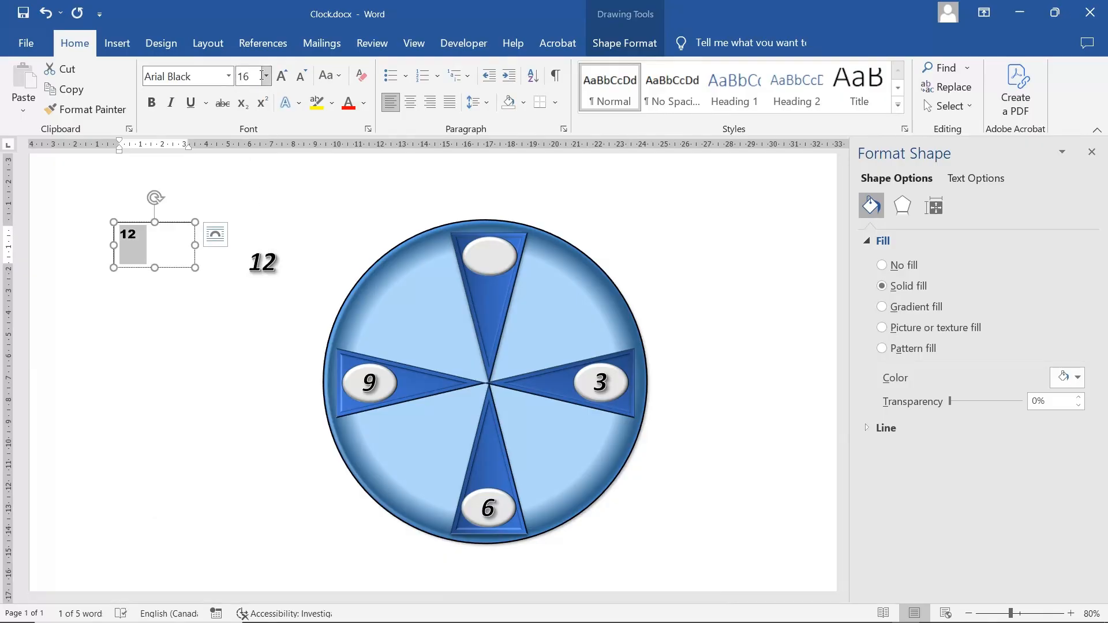
{"action": "left_click", "coordinate": [266, 77]}
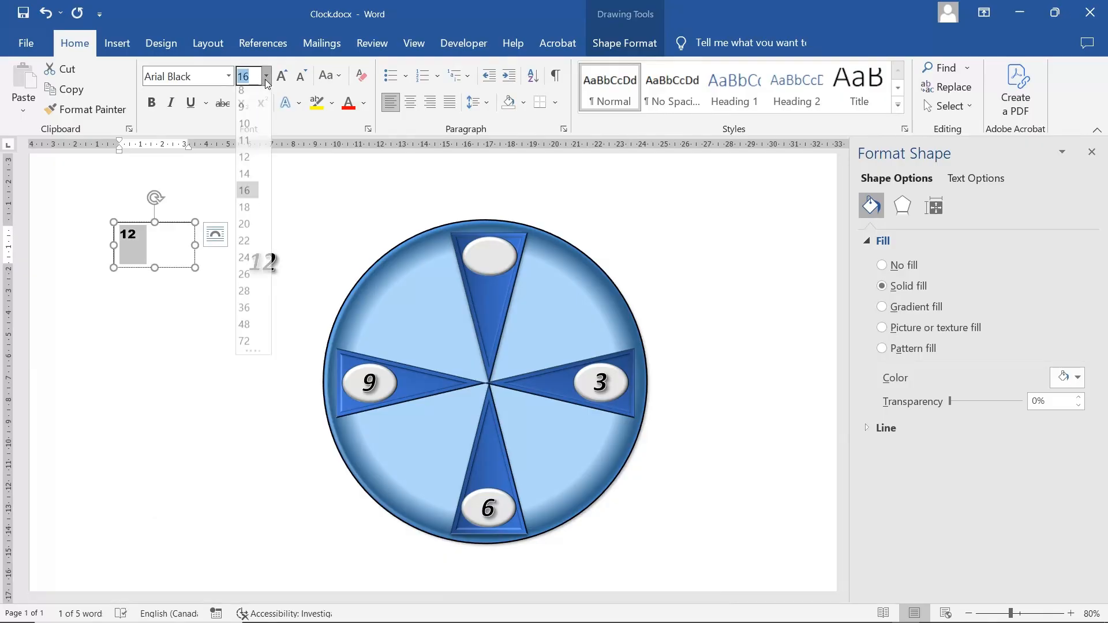
{"action": "left_click", "coordinate": [251, 230]}
Check the original 12's font settings and set the new text box's 12 to match, Calibri (Body) at 36 pt
{"action": "left_click", "coordinate": [257, 267]}
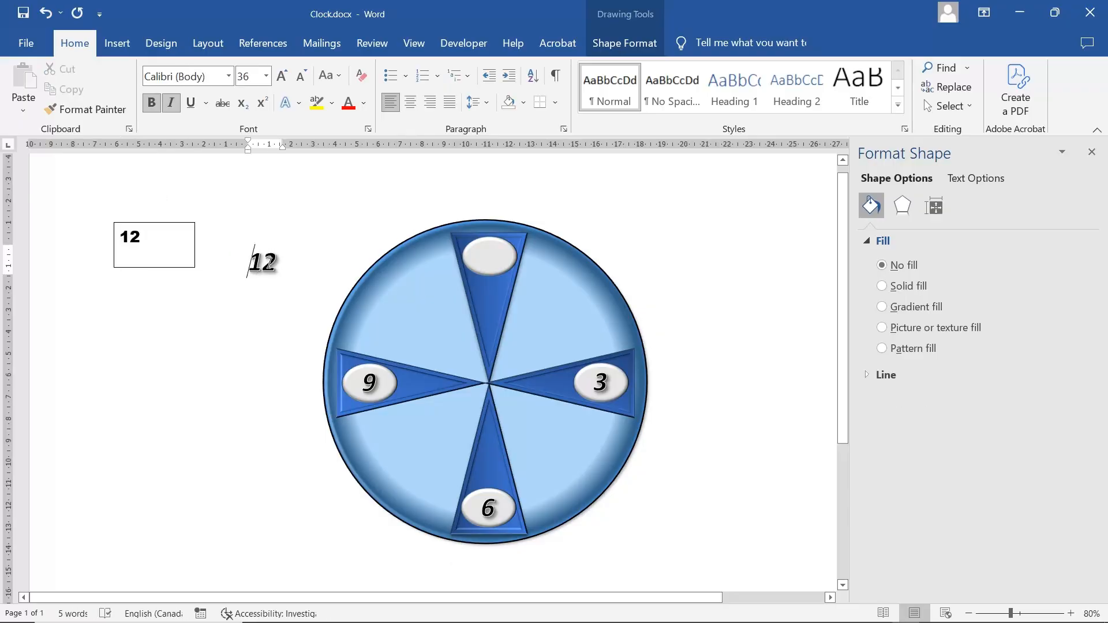
{"action": "double_click", "coordinate": [129, 237]}
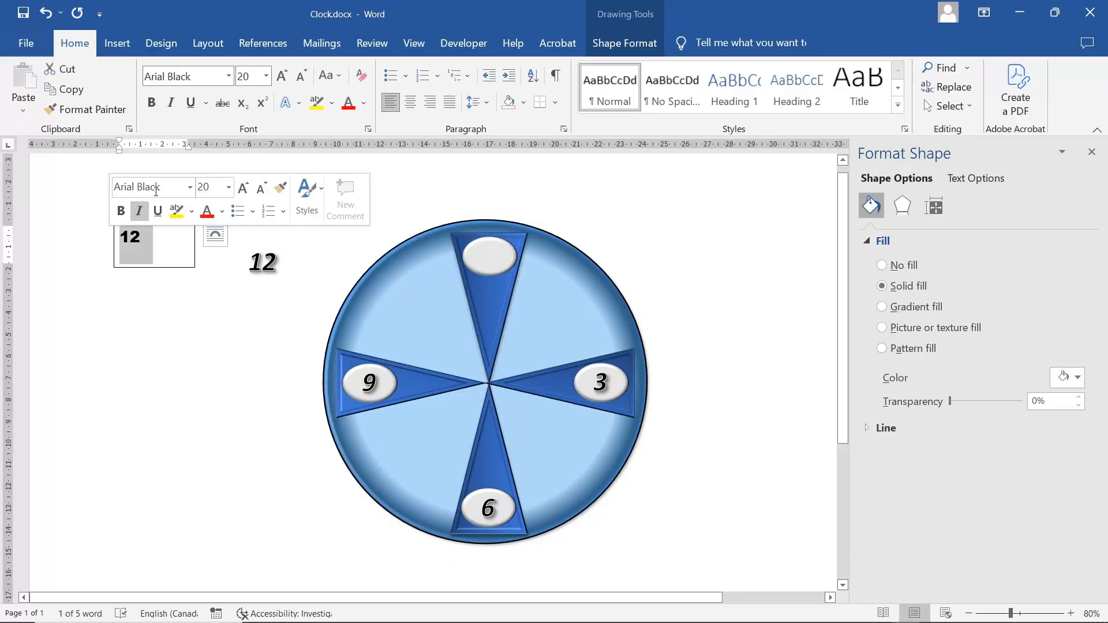
{"action": "left_click", "coordinate": [281, 262]}
{"action": "left_click_drag", "start_coordinate": [281, 262], "coordinate": [244, 265]}
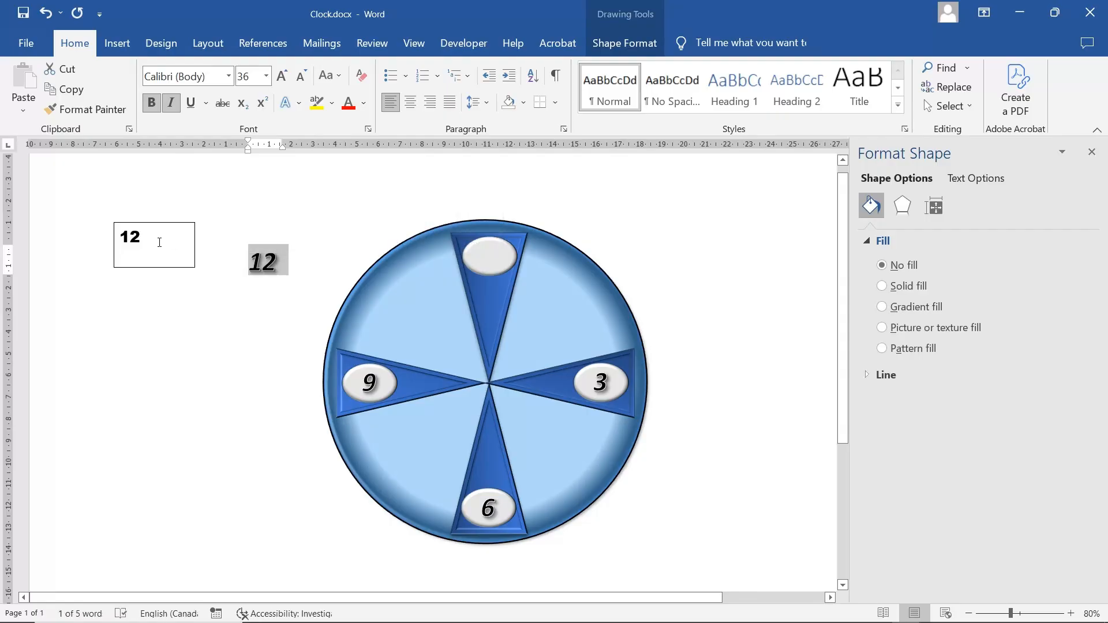
{"action": "double_click", "coordinate": [133, 238]}
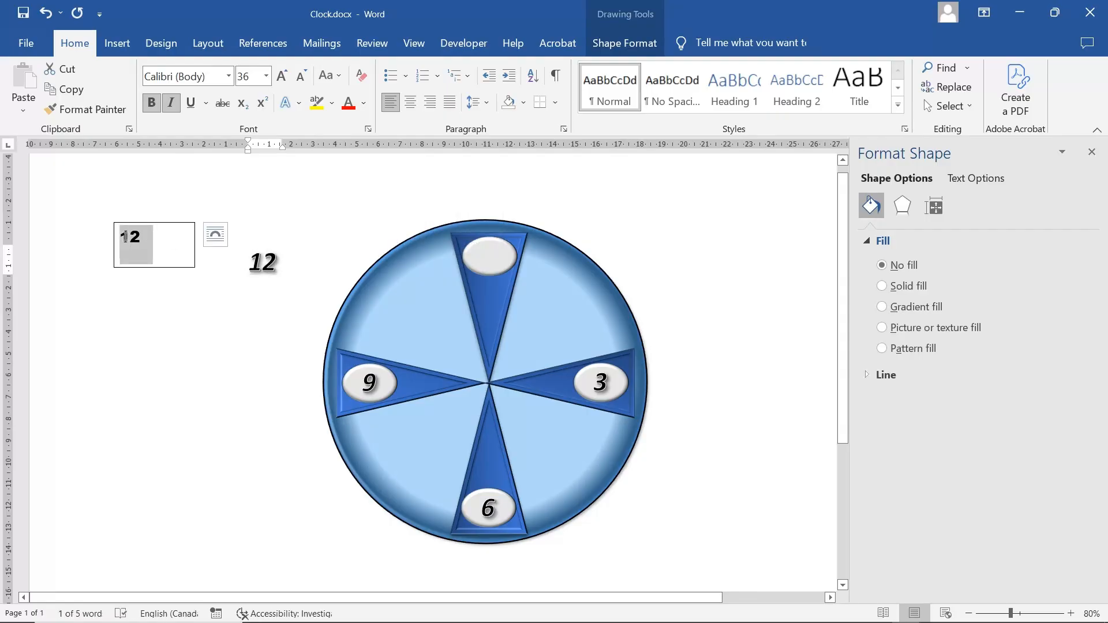
{"action": "left_click", "coordinate": [232, 83]}
{"action": "left_click", "coordinate": [173, 136]}
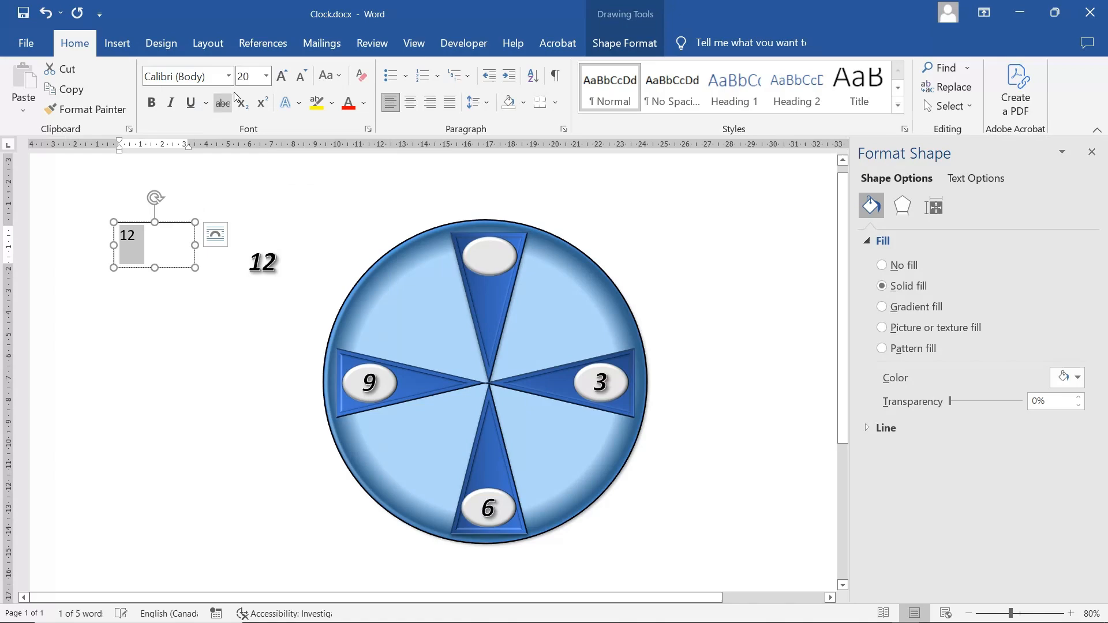
{"action": "left_click", "coordinate": [268, 80]}
{"action": "left_click", "coordinate": [250, 312]}
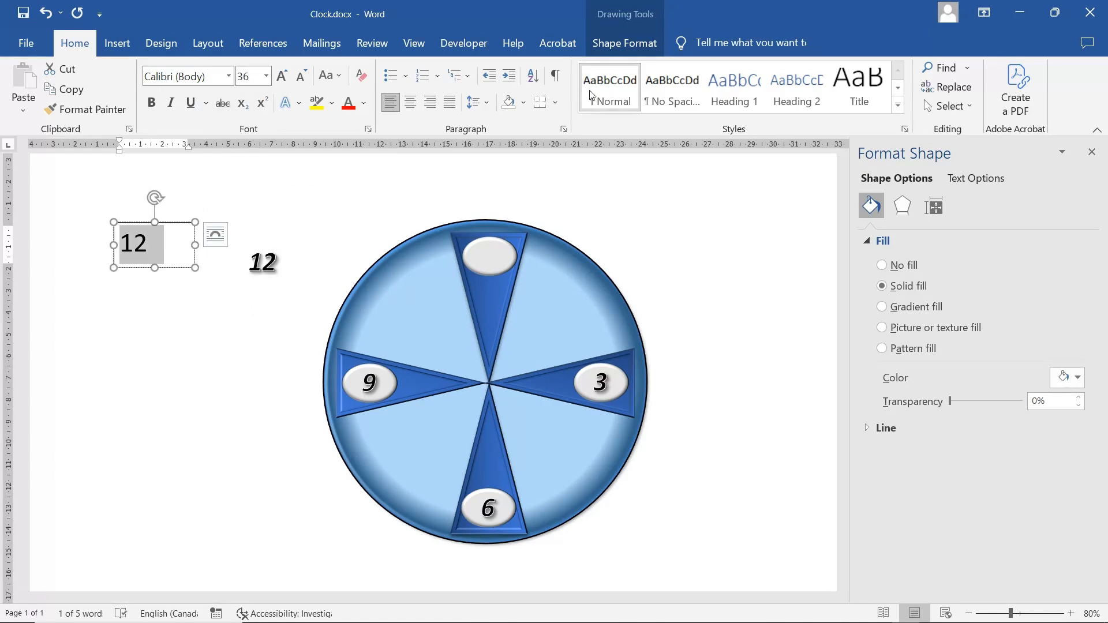
Apply a black WordArt style with outline and shadow to the new 12 and make it italic
{"action": "left_click", "coordinate": [623, 46]}
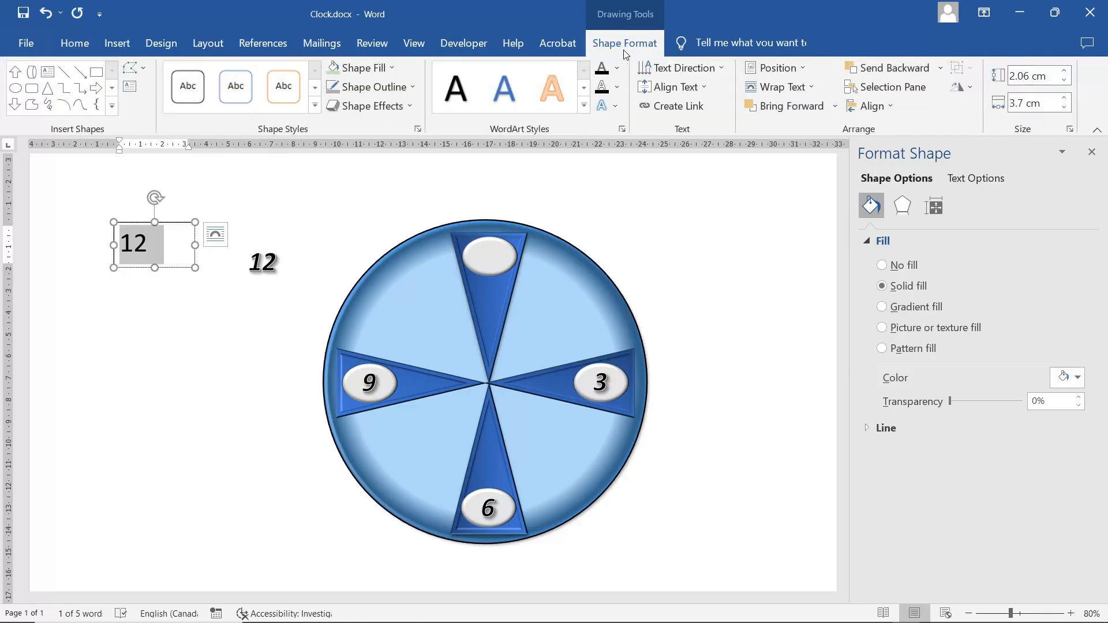
{"action": "left_click", "coordinate": [583, 106]}
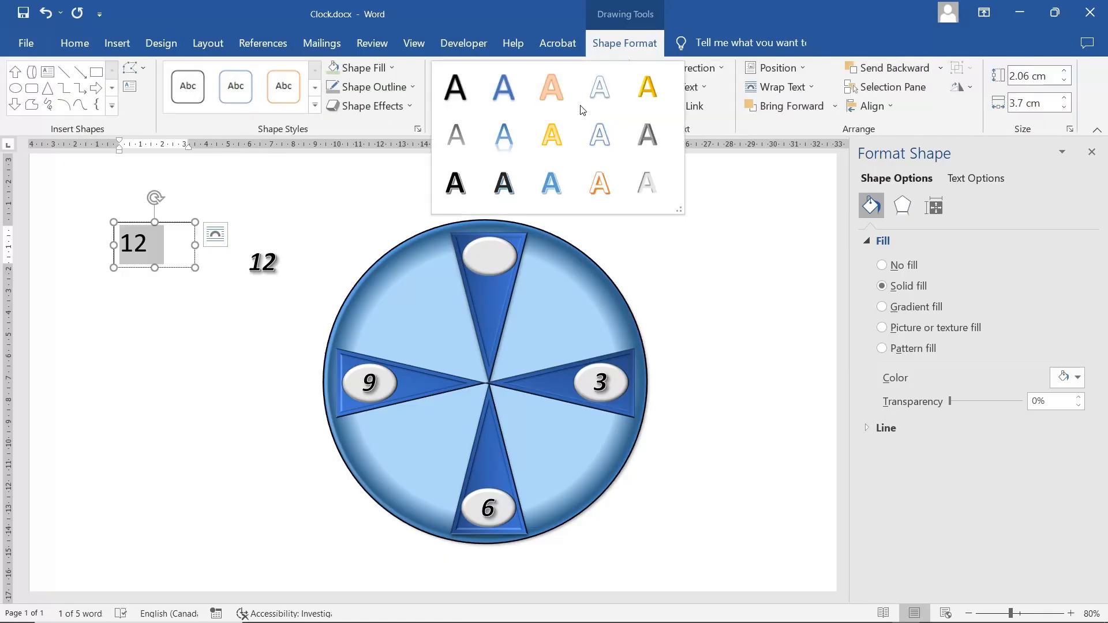
{"action": "left_click", "coordinate": [463, 186]}
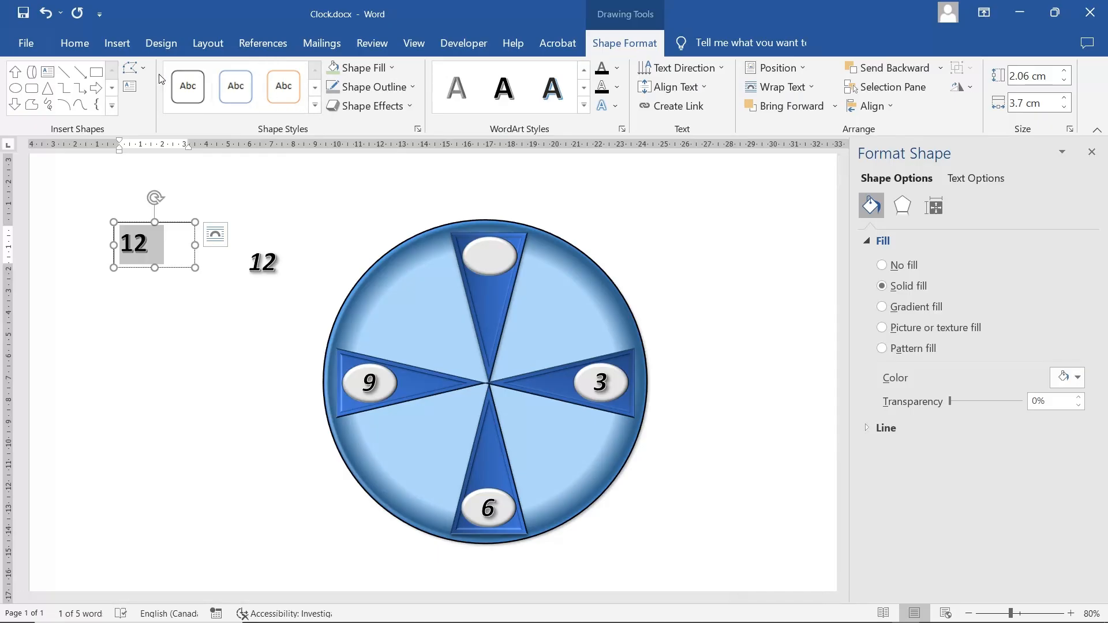
{"action": "left_click", "coordinate": [75, 44]}
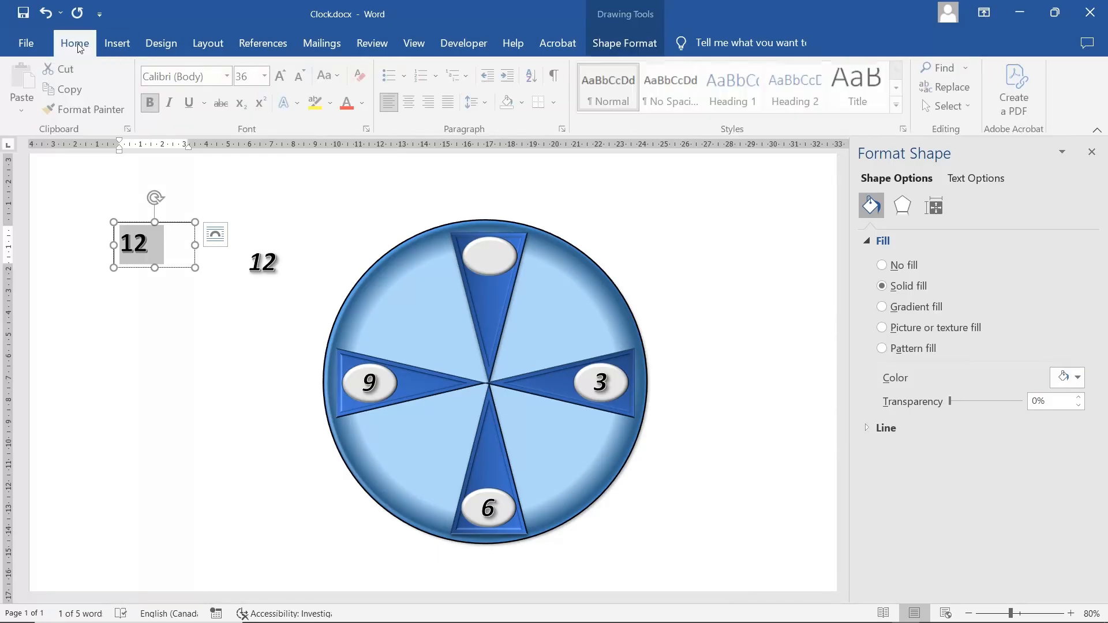
{"action": "left_click", "coordinate": [173, 103]}
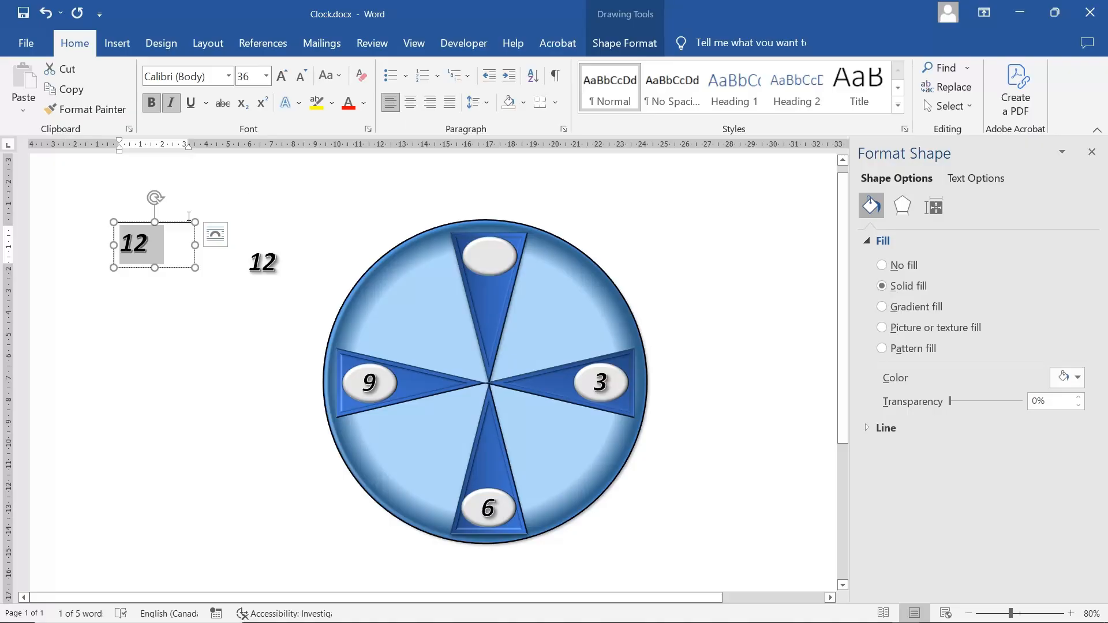
Remove the fill and the outline from the new 12 text box
{"action": "left_click", "coordinate": [178, 226]}
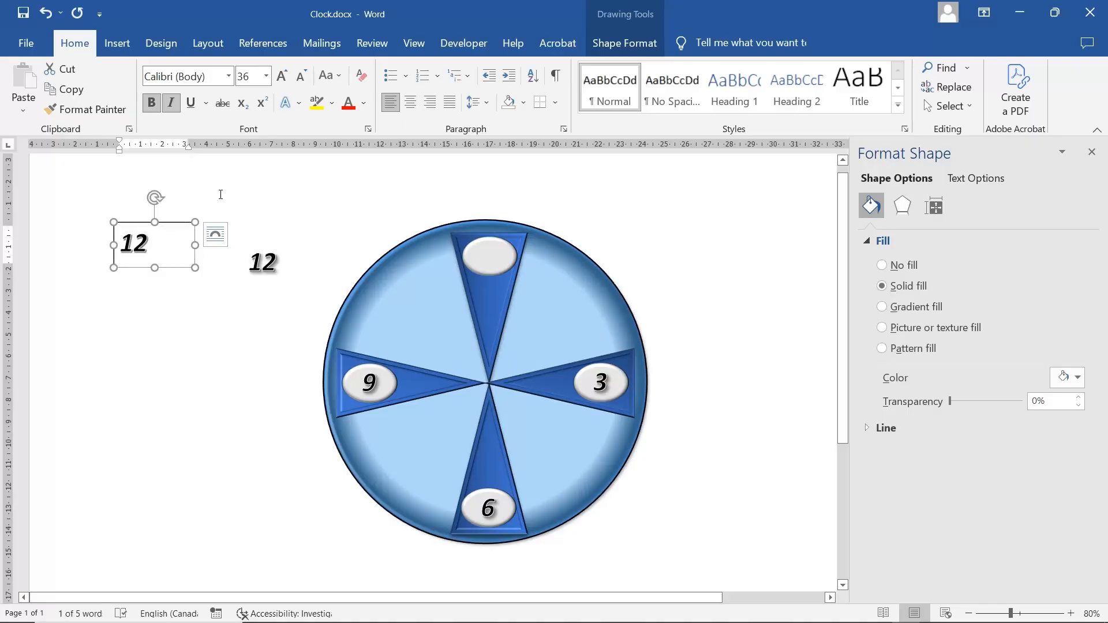
{"action": "left_click", "coordinate": [605, 46]}
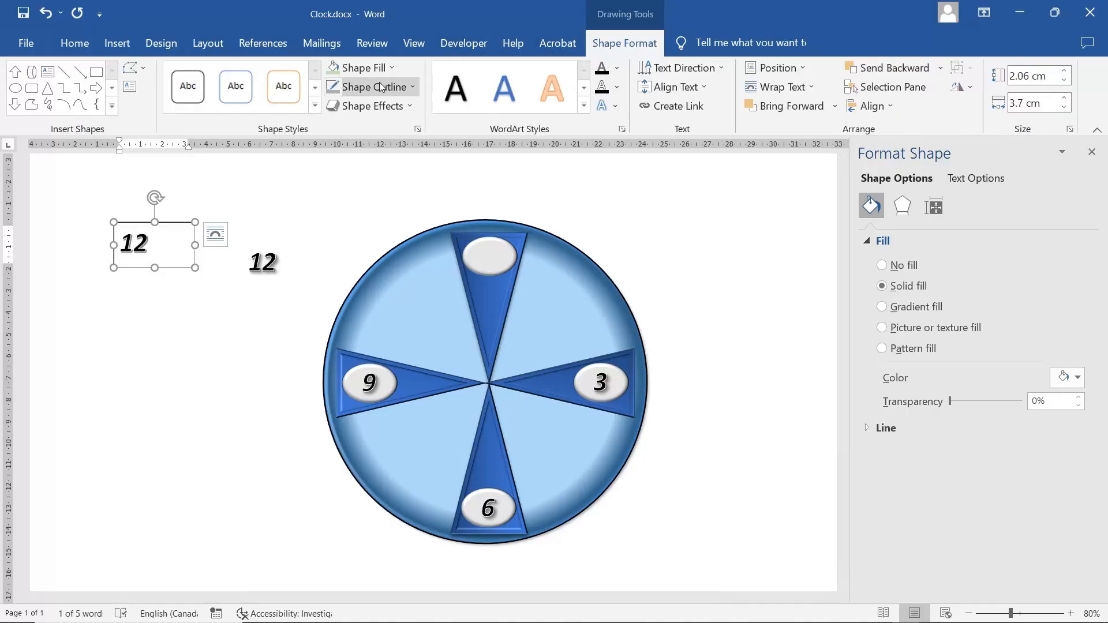
{"action": "left_click", "coordinate": [361, 68]}
{"action": "left_click", "coordinate": [376, 220]}
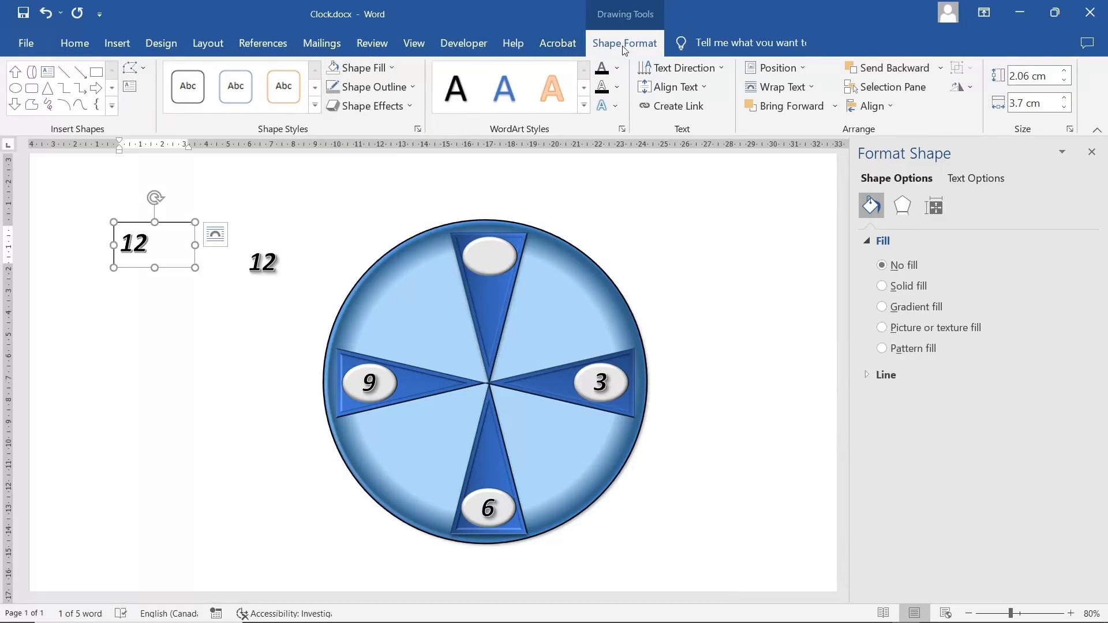
{"action": "left_click", "coordinate": [374, 86]}
{"action": "left_click", "coordinate": [356, 238]}
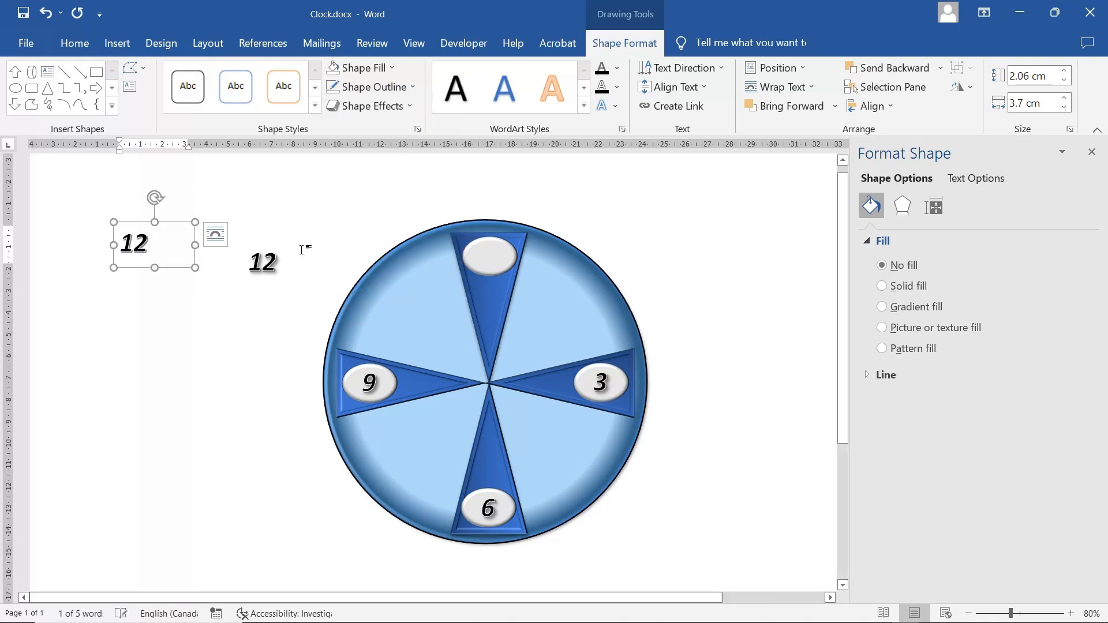
Add a shadow effect to the new 12 text box and move it closer to the original 12
{"action": "left_click", "coordinate": [372, 106]}
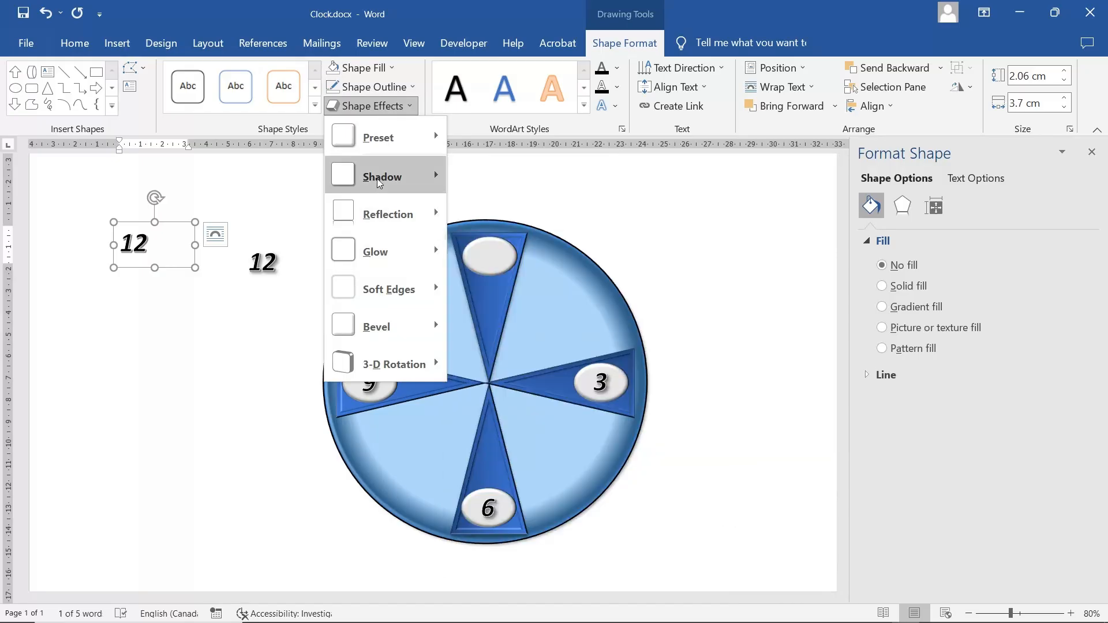
{"action": "mouse_move", "coordinate": [376, 178]}
{"action": "left_click", "coordinate": [374, 258]}
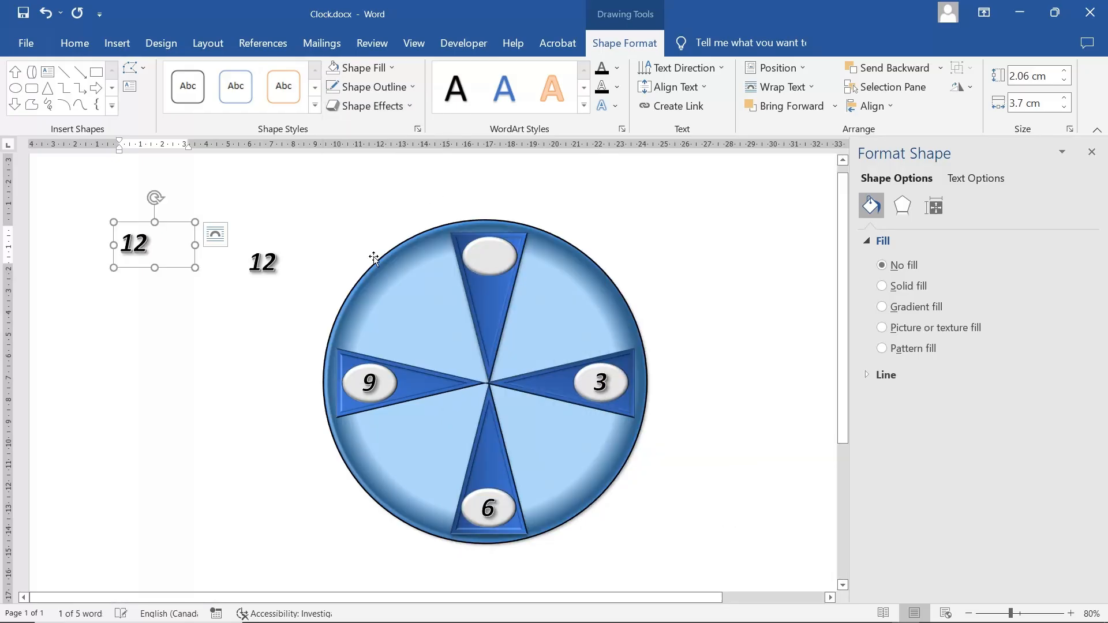
{"action": "left_click", "coordinate": [183, 301]}
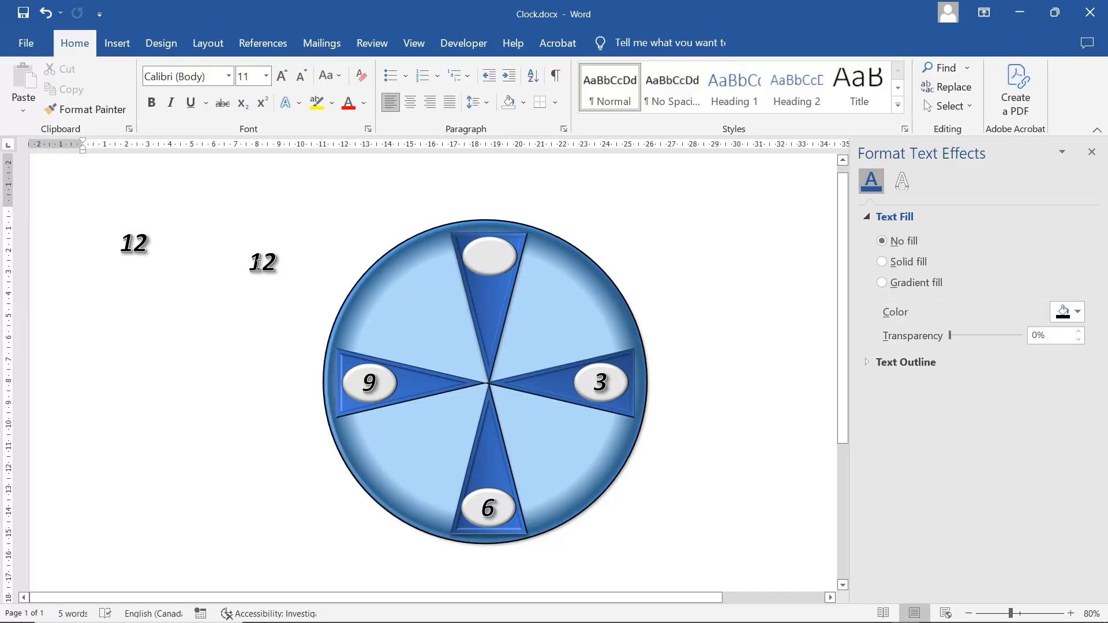
{"action": "left_click", "coordinate": [163, 247]}
{"action": "left_click_drag", "start_coordinate": [167, 221], "coordinate": [223, 216]}
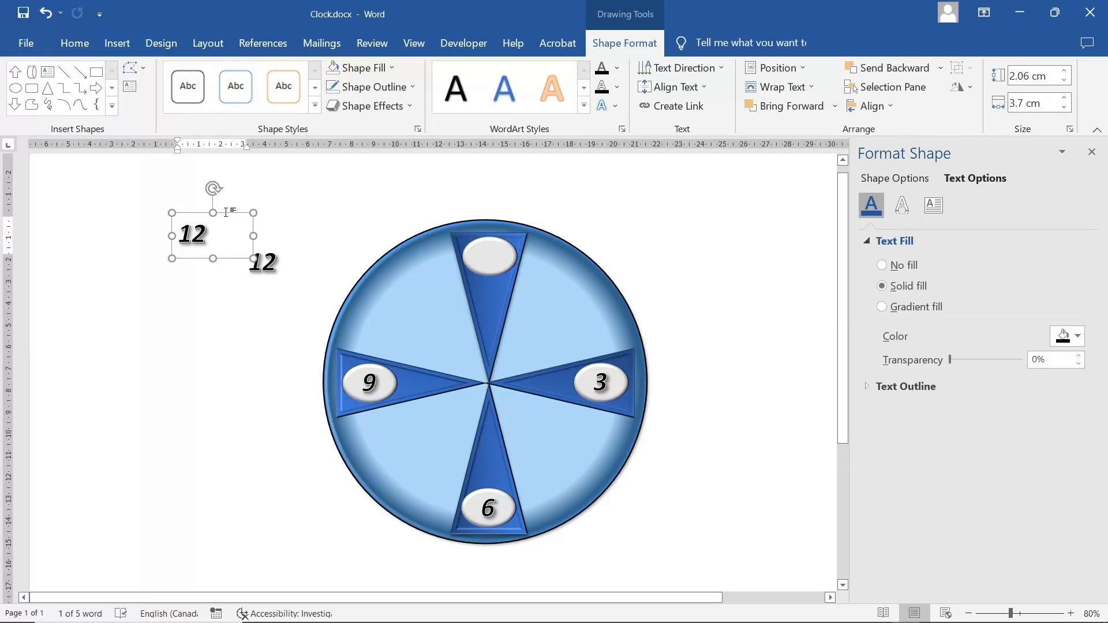
Delete the new 12 text box and the original 12 beside the clock
{"action": "key", "text": "Delete"}
{"action": "left_click", "coordinate": [277, 255]}
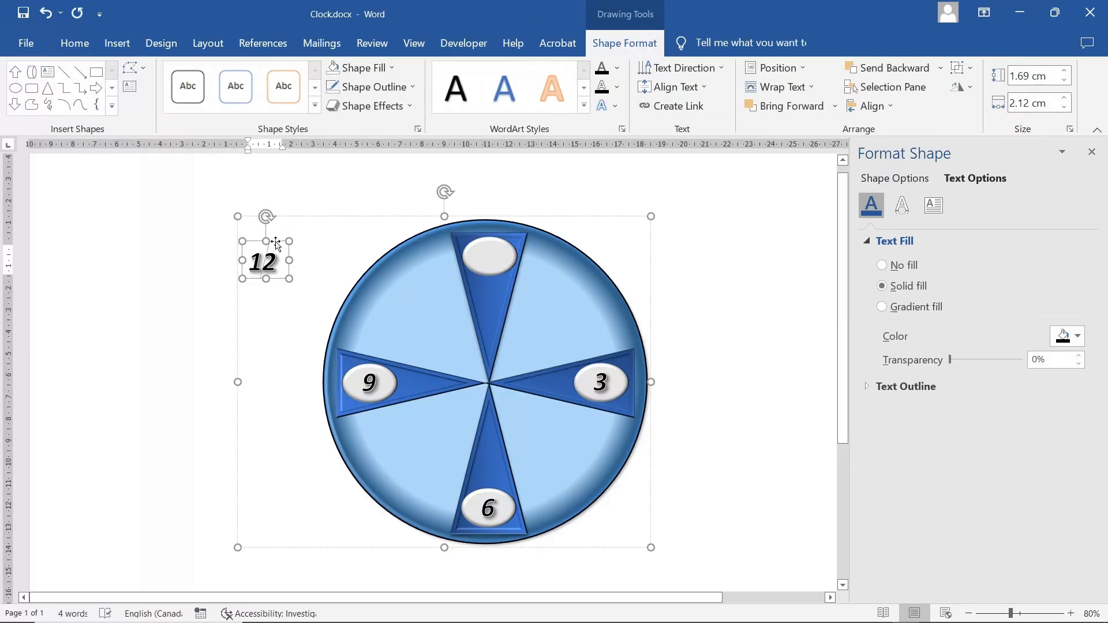
{"action": "key", "text": "Delete"}
Delete the numerals 9, 3 and 6 from the clock face, leaving their grey ovals in place
{"action": "left_click", "coordinate": [382, 372]}
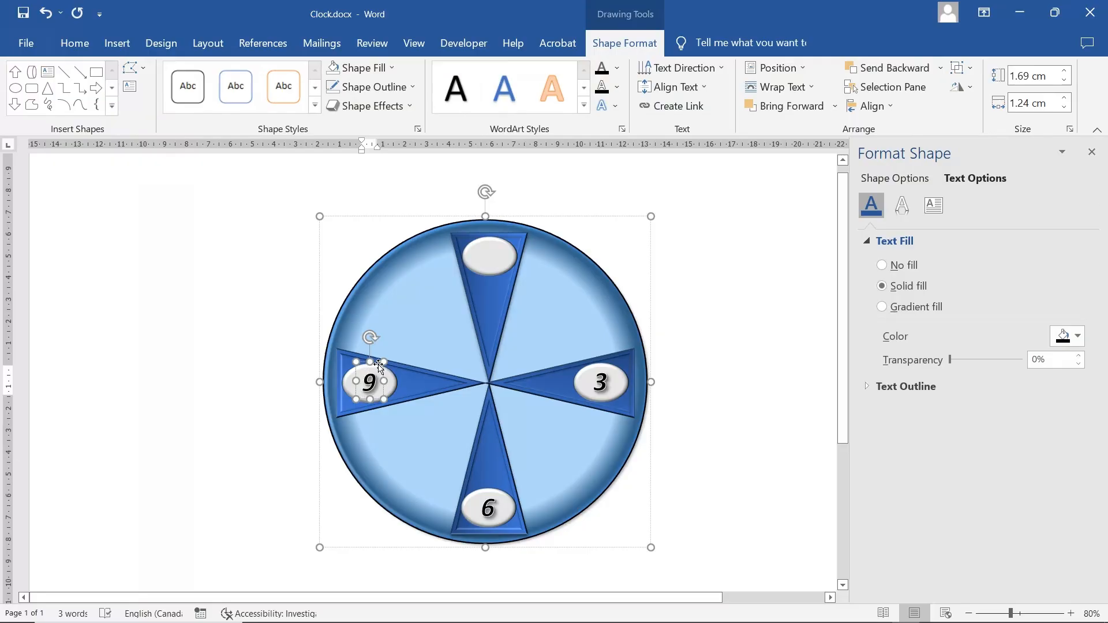
{"action": "key", "text": "Delete"}
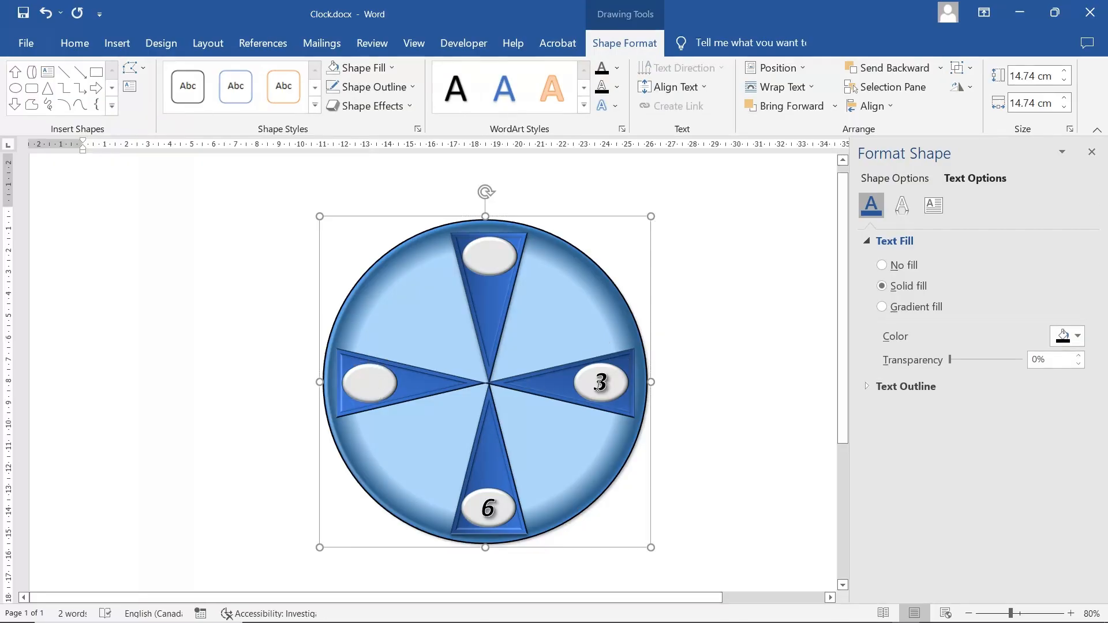
{"action": "left_click", "coordinate": [616, 364]}
{"action": "key", "text": "Delete"}
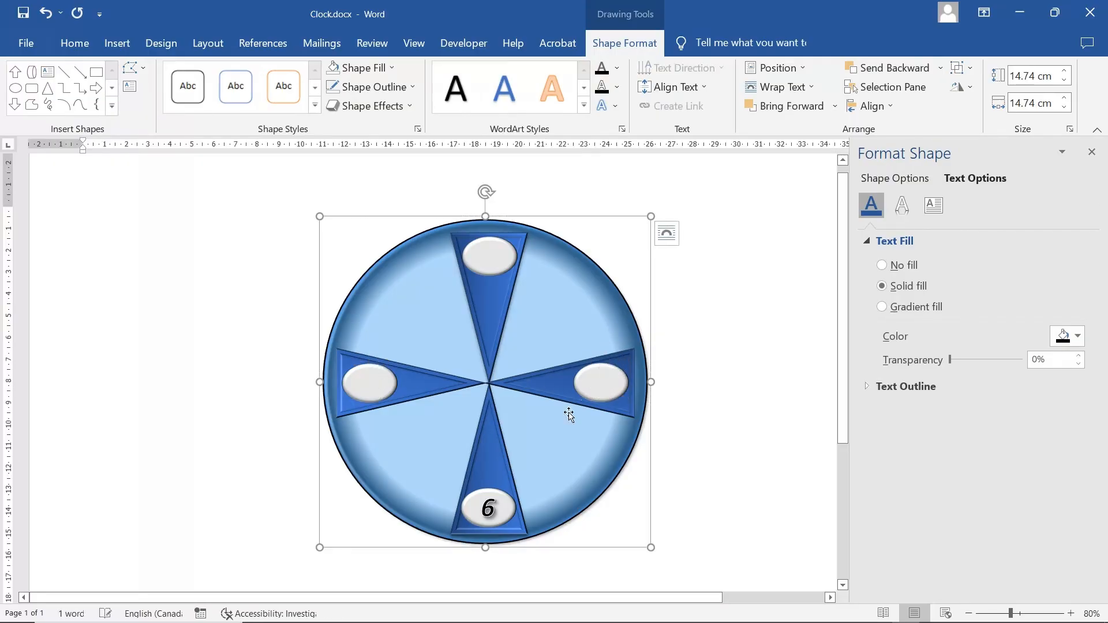
{"action": "left_click", "coordinate": [487, 501]}
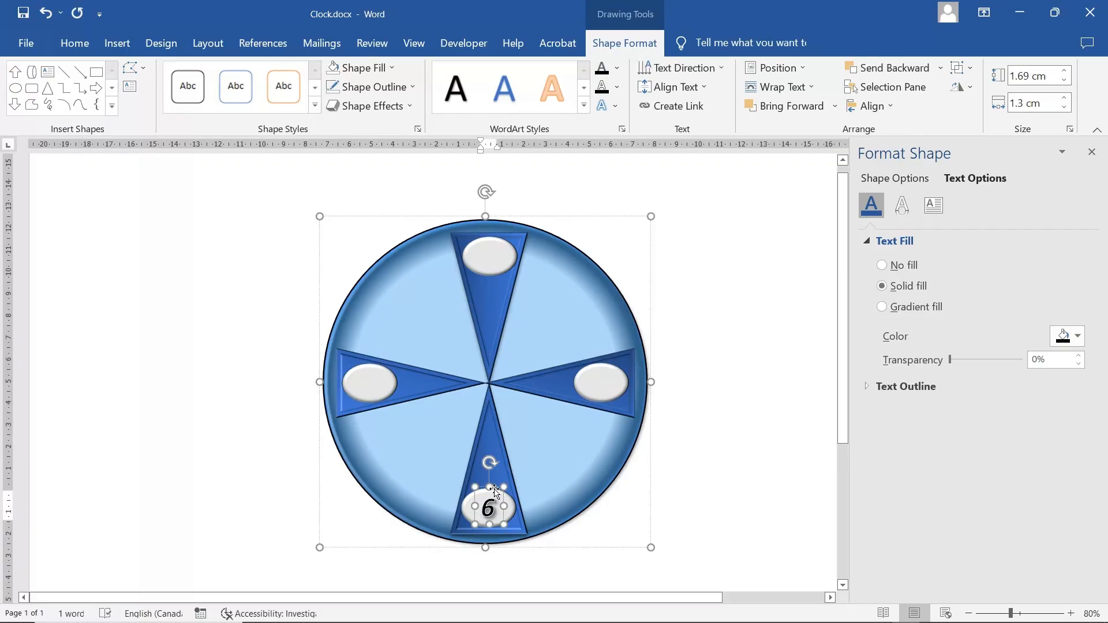
{"action": "key", "text": "Delete"}
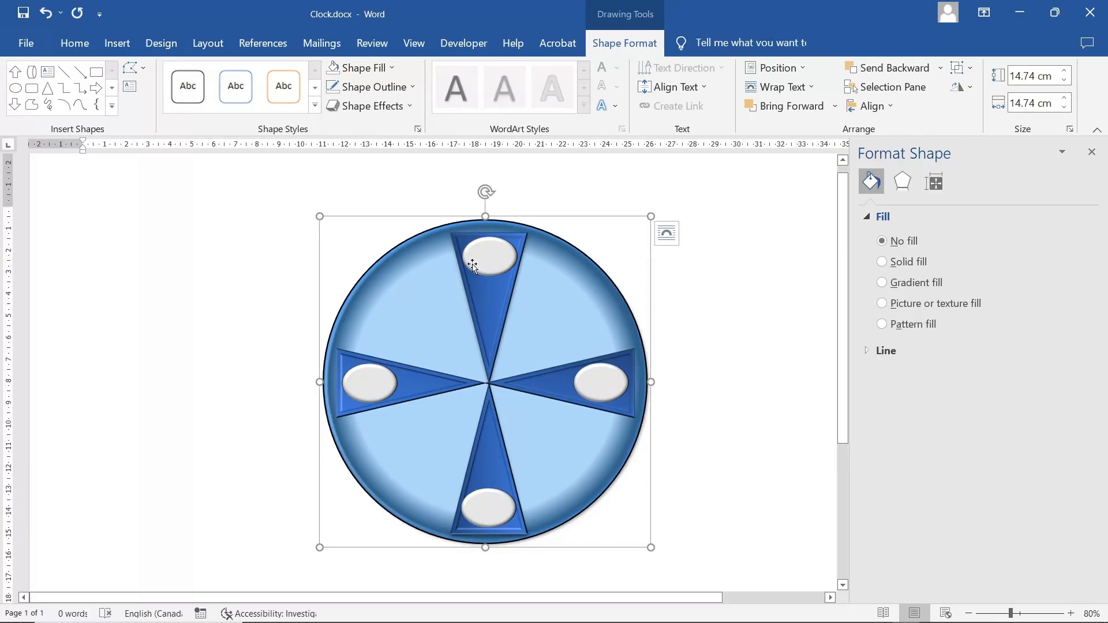
Move the 12 o'clock oval off the clock into the blank area and draw a new oval about 1.59 by 2.3 cm near it
{"action": "left_click", "coordinate": [486, 262]}
{"action": "left_click_drag", "start_coordinate": [481, 259], "coordinate": [199, 258]}
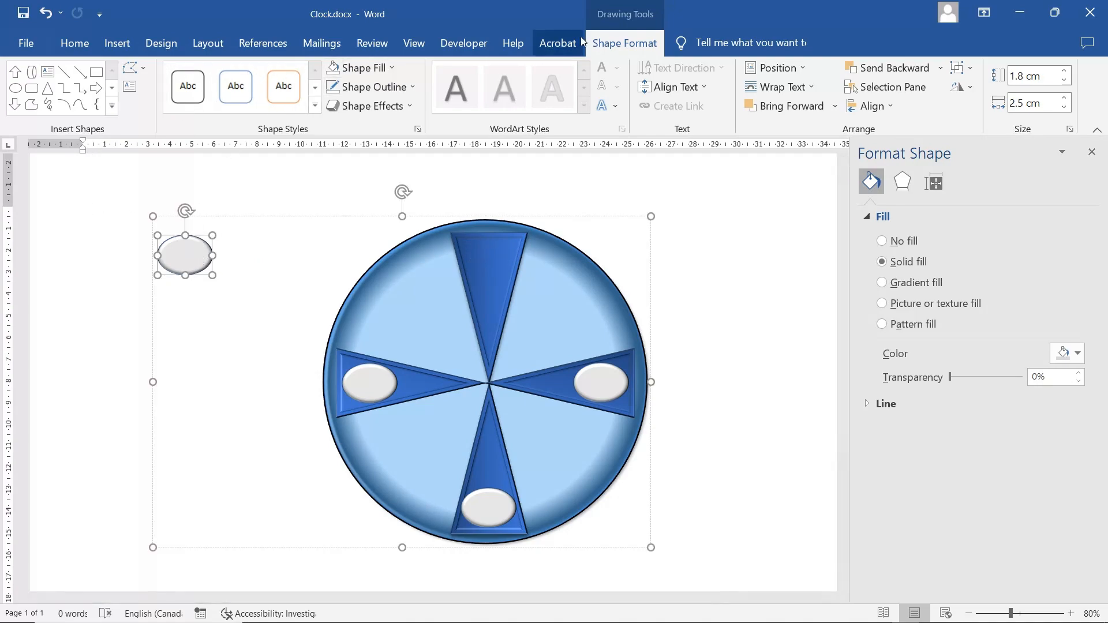
{"action": "left_click", "coordinate": [117, 43]}
{"action": "left_click", "coordinate": [236, 69]}
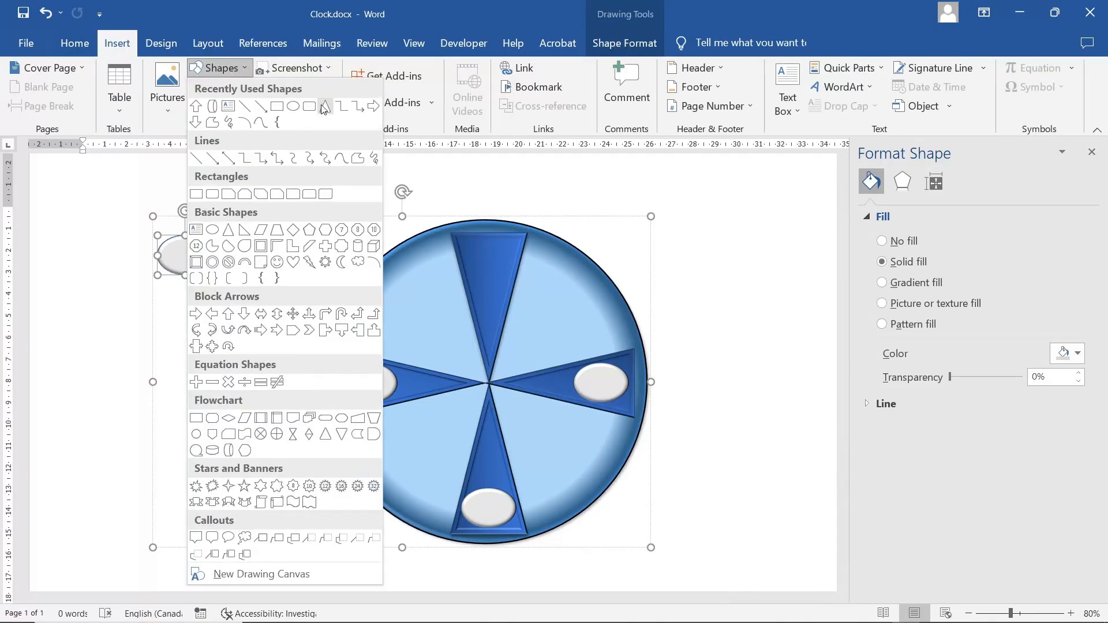
{"action": "left_click", "coordinate": [302, 109]}
{"action": "left_click_drag", "start_coordinate": [69, 202], "coordinate": [120, 238]}
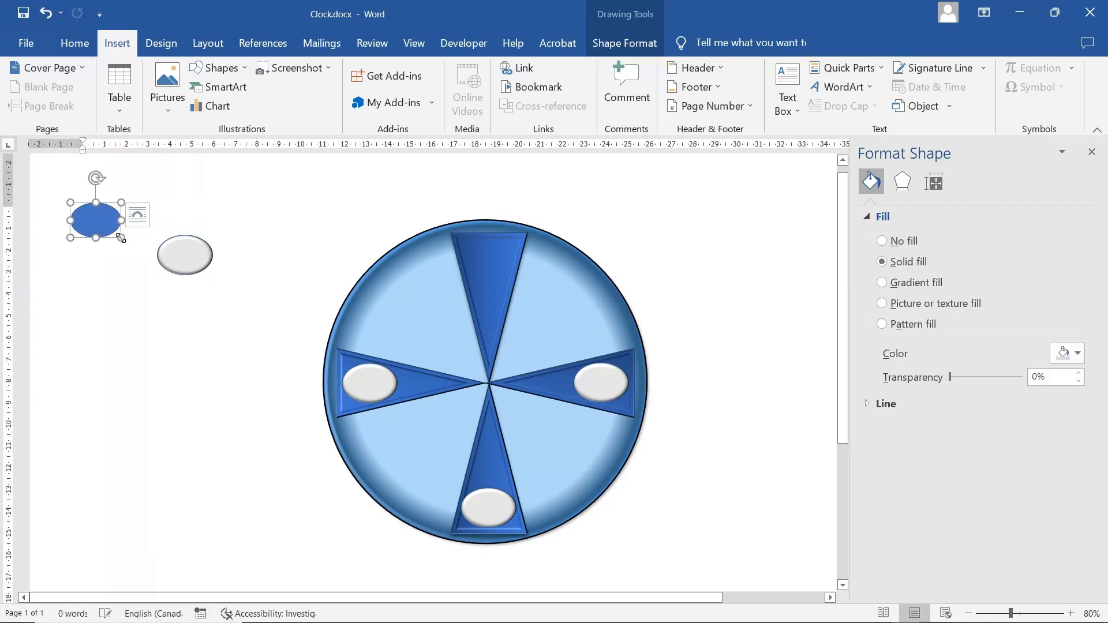
Try a grey fill on the new oval and replace it with a very light grey
{"action": "left_click", "coordinate": [372, 71]}
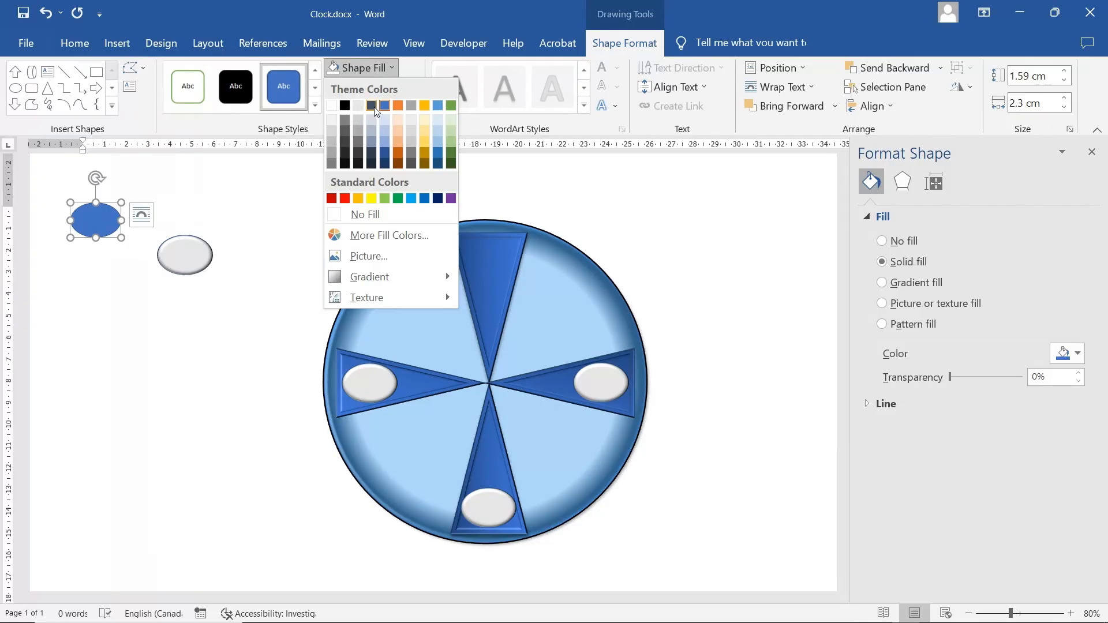
{"action": "left_click", "coordinate": [356, 117]}
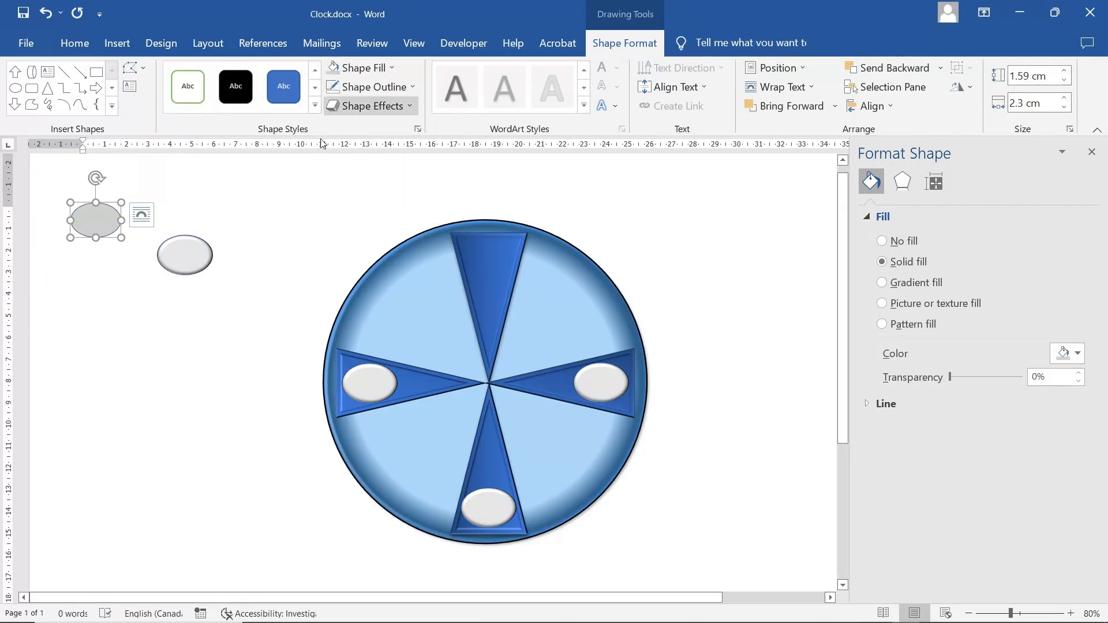
{"action": "left_click", "coordinate": [352, 70]}
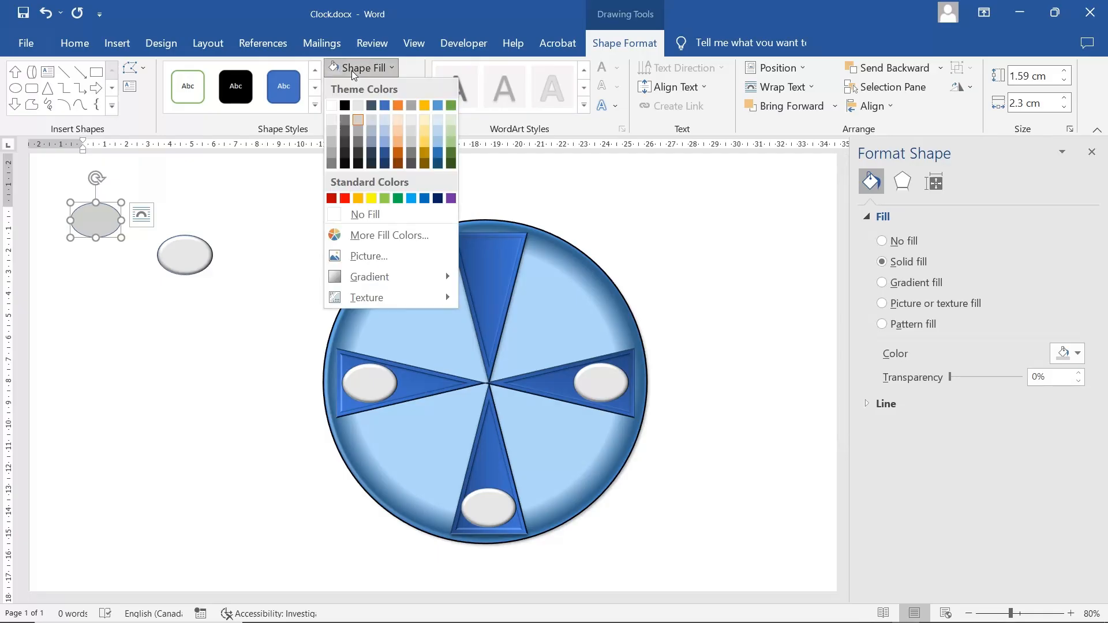
{"action": "left_click", "coordinate": [331, 120]}
Apply a rounded bevel to the new oval and change its fill to a slightly darker light grey
{"action": "left_click", "coordinate": [375, 105]}
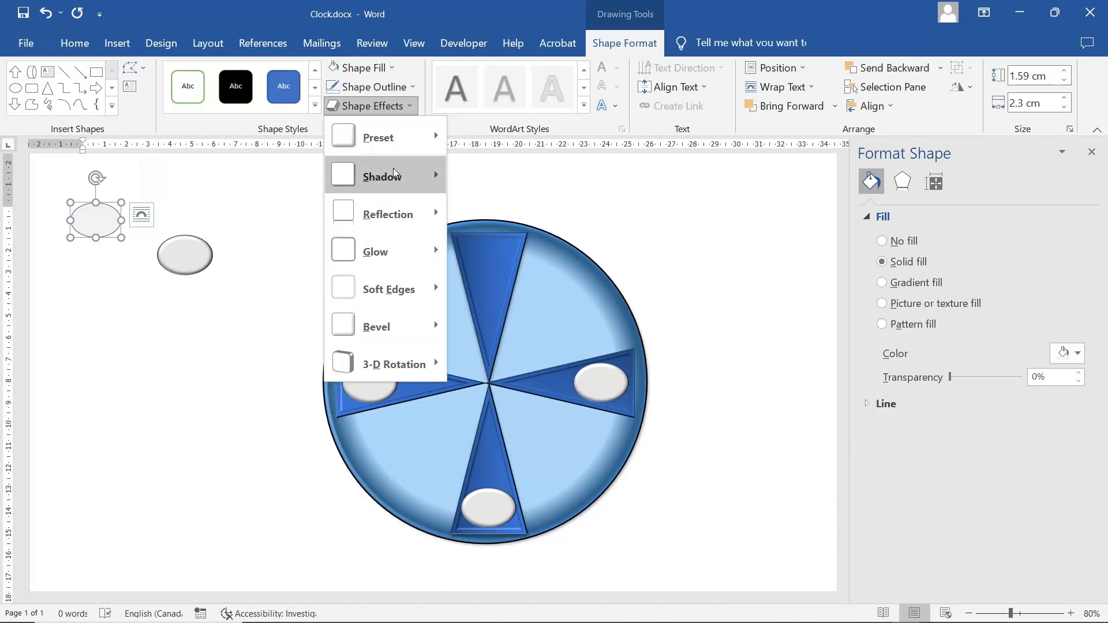
{"action": "mouse_move", "coordinate": [375, 327]}
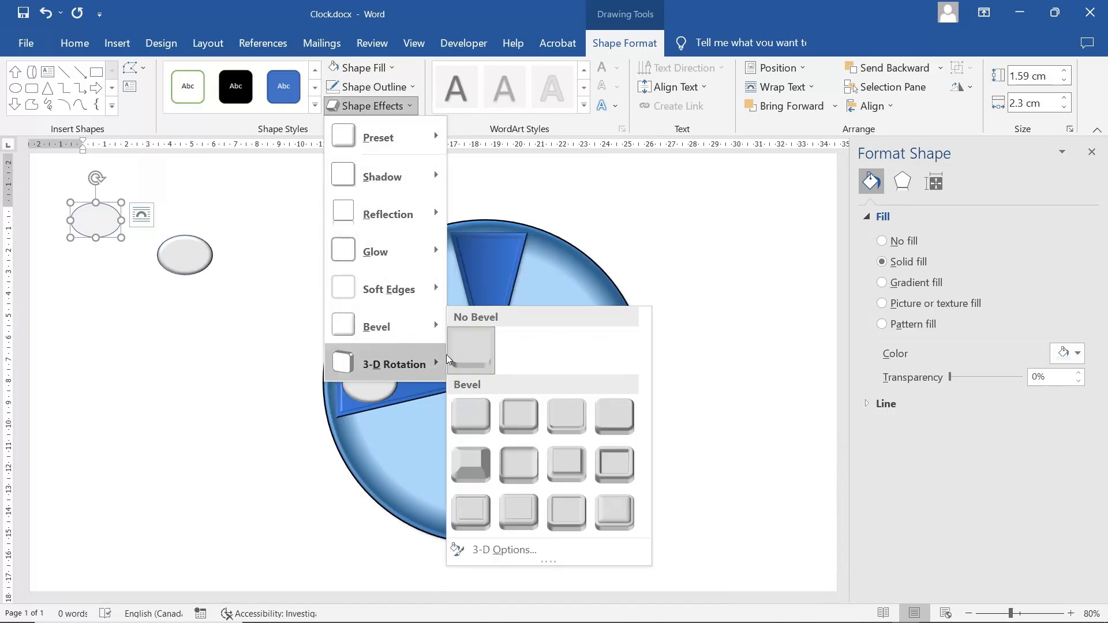
{"action": "left_click", "coordinate": [468, 415]}
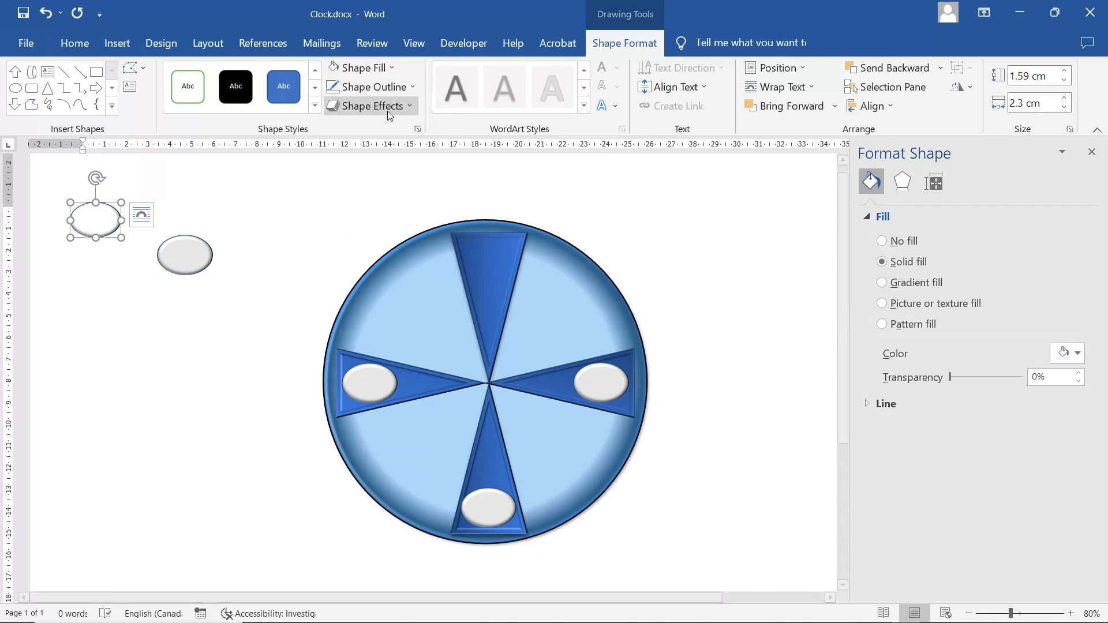
{"action": "left_click", "coordinate": [363, 67]}
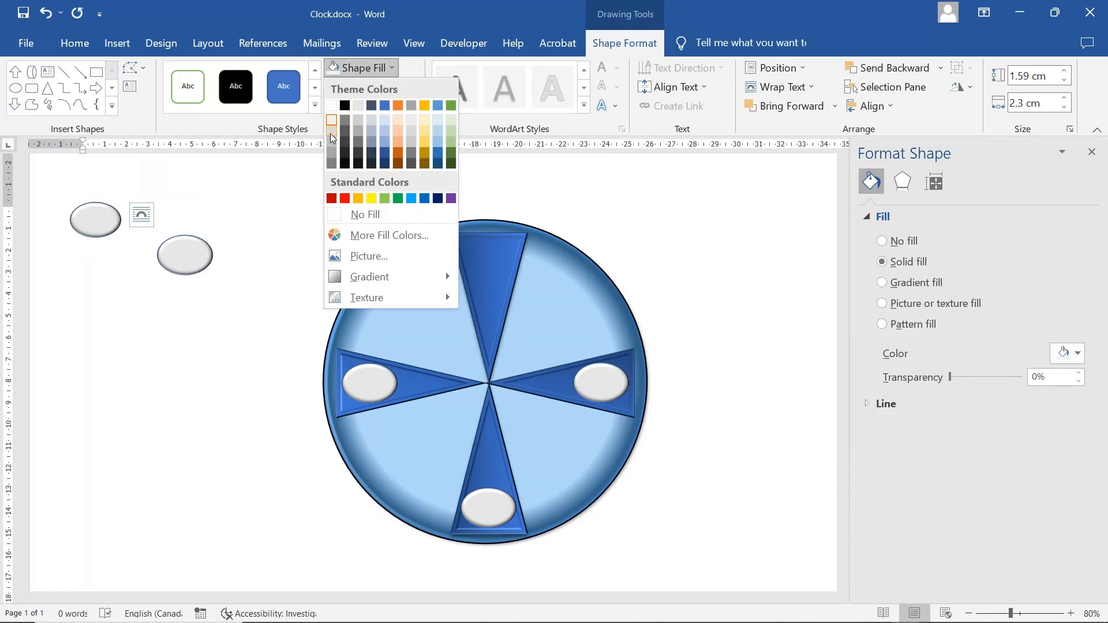
{"action": "left_click", "coordinate": [330, 133]}
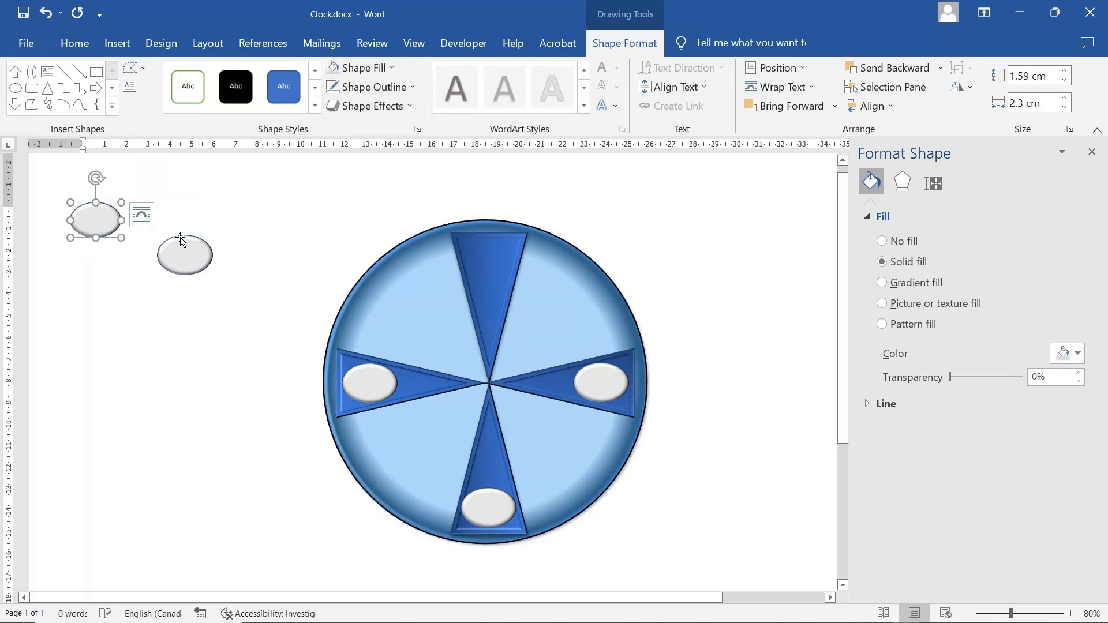
Delete the new oval and the original 12 o'clock oval from the blank area
{"action": "left_click", "coordinate": [263, 230]}
{"action": "left_click", "coordinate": [102, 221]}
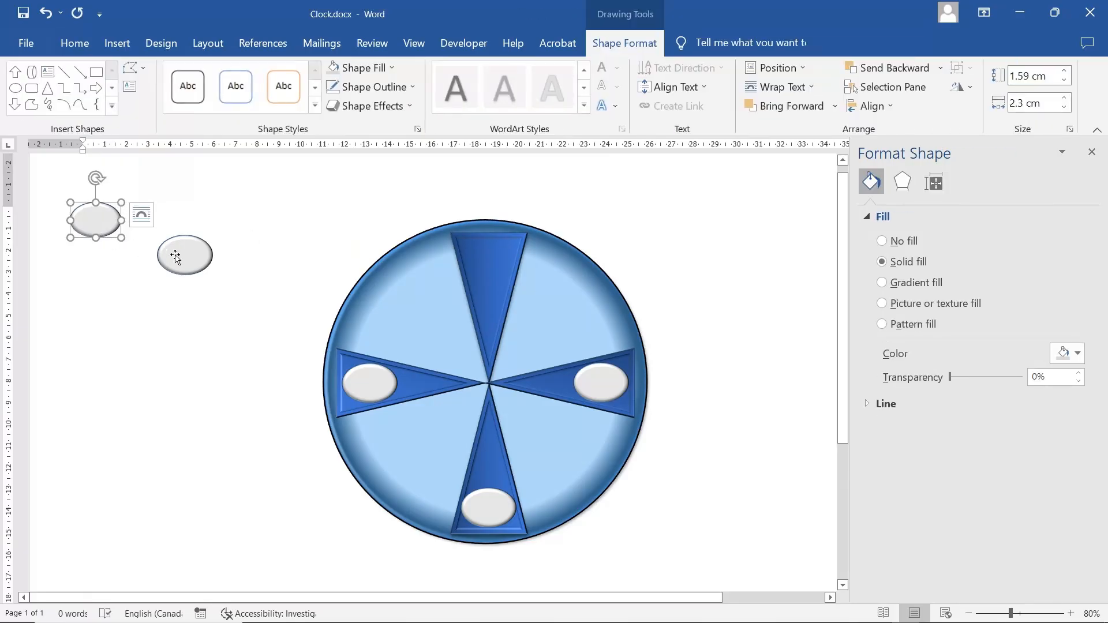
{"action": "key", "text": "Delete"}
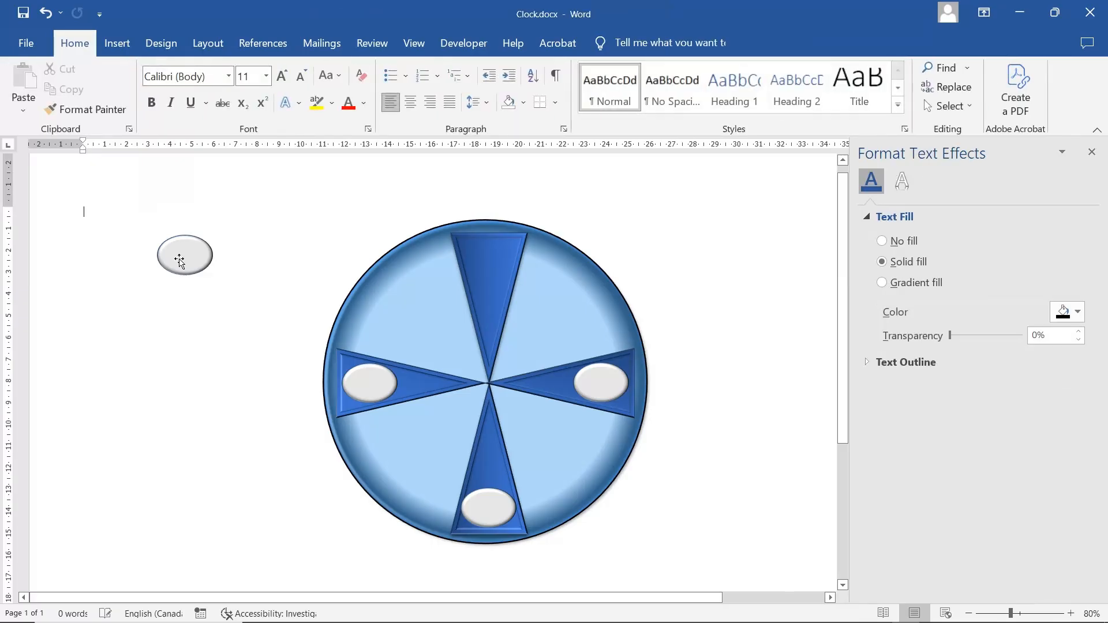
{"action": "left_click", "coordinate": [178, 254]}
{"action": "left_click", "coordinate": [205, 254]}
{"action": "key", "text": "Delete"}
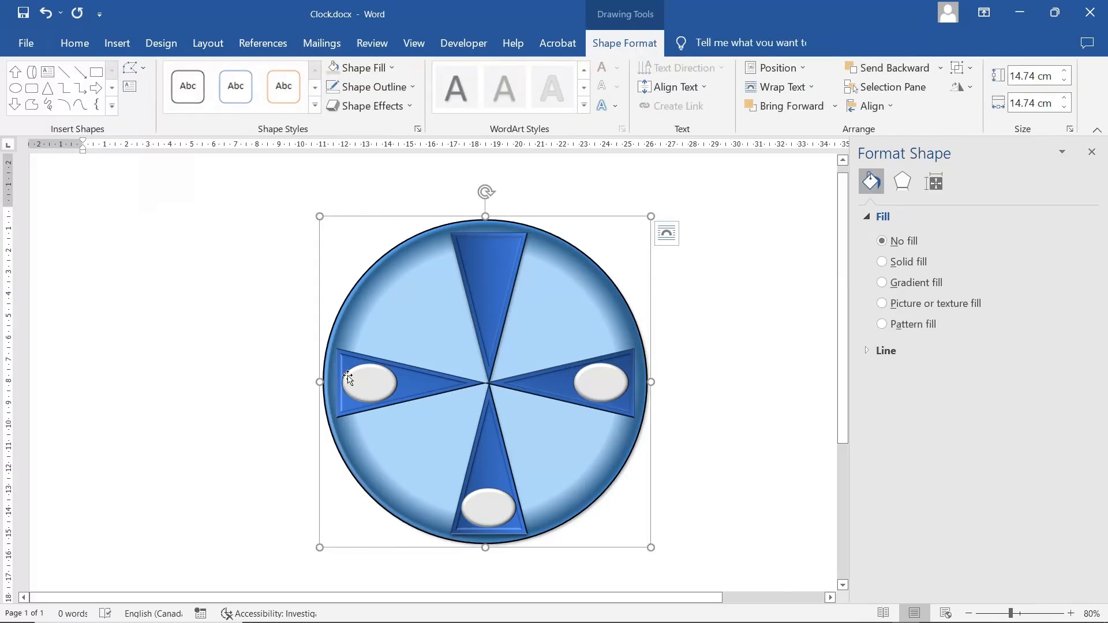
Delete the remaining grey ovals at the 9, 6 and 3 o'clock positions
{"action": "left_click", "coordinate": [360, 384]}
{"action": "key", "text": "Delete"}
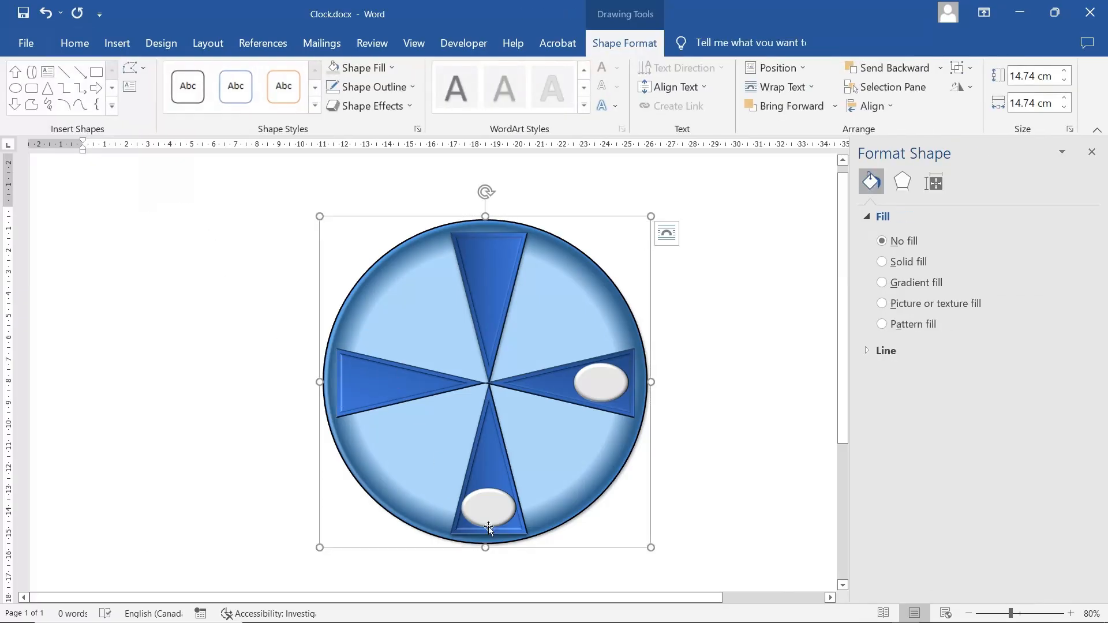
{"action": "left_click", "coordinate": [490, 517]}
{"action": "key", "text": "Delete"}
{"action": "left_click", "coordinate": [600, 383]}
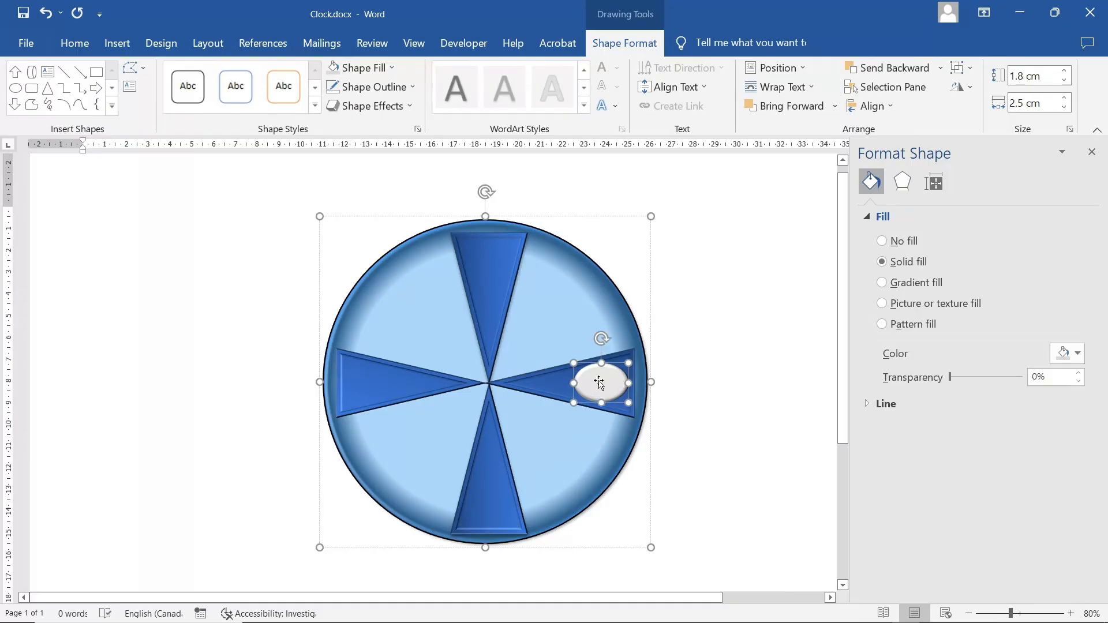
{"action": "key", "text": "Delete"}
Draw an hourglass-shaped flowchart shape about 9.82 cm high and 3.36 cm wide in the blank area beside the clock
{"action": "left_click", "coordinate": [496, 293]}
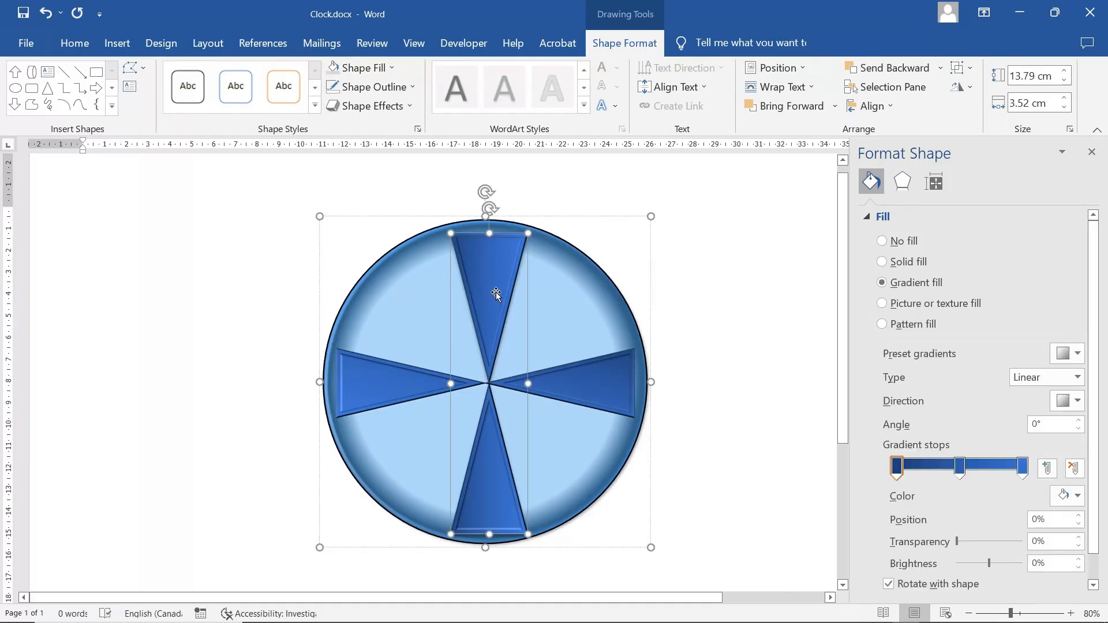
{"action": "left_click", "coordinate": [366, 391]}
{"action": "left_click", "coordinate": [249, 218]}
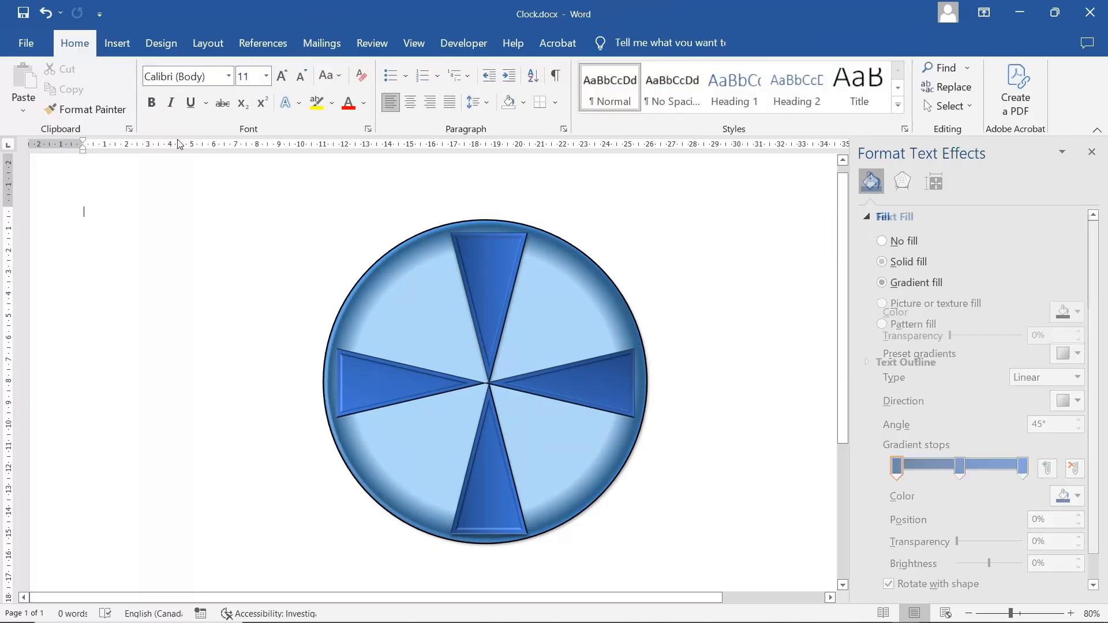
{"action": "left_click", "coordinate": [117, 42]}
{"action": "left_click", "coordinate": [230, 67]}
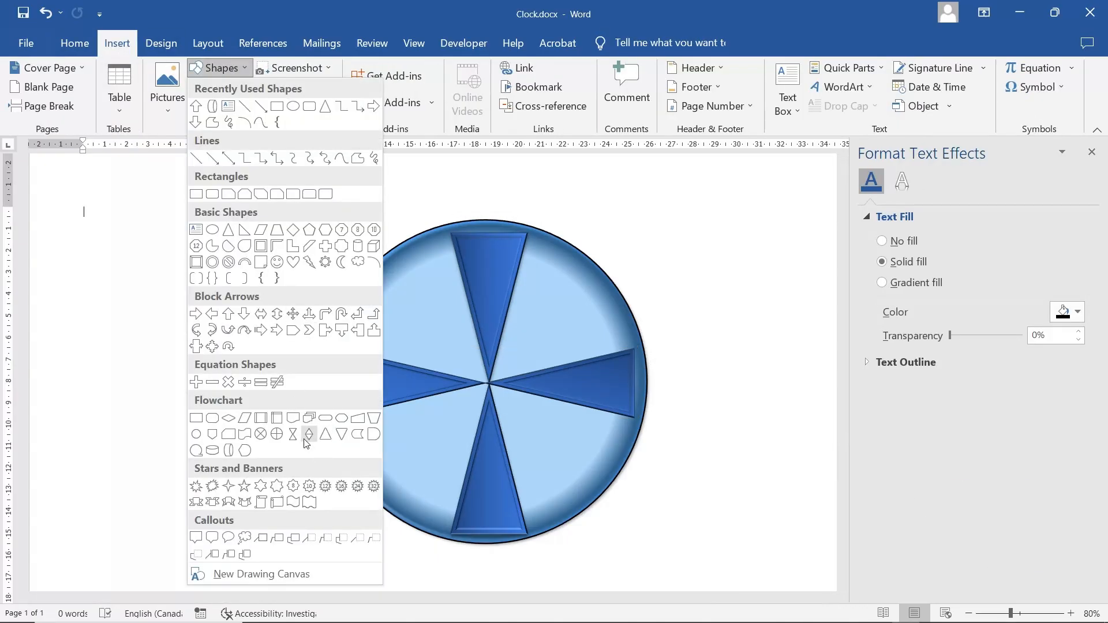
{"action": "left_click", "coordinate": [292, 434]}
{"action": "left_click_drag", "start_coordinate": [121, 237], "coordinate": [193, 452]}
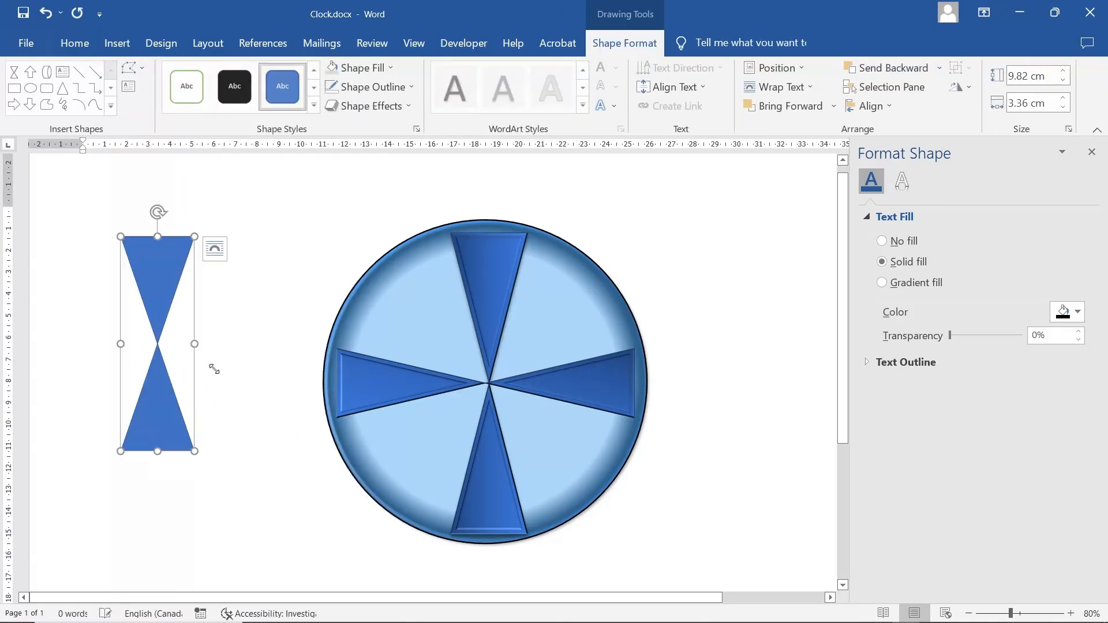
Check the top bevel setting in the 3-D format of the clock's vertical hourglass shape
{"action": "left_click", "coordinate": [374, 113]}
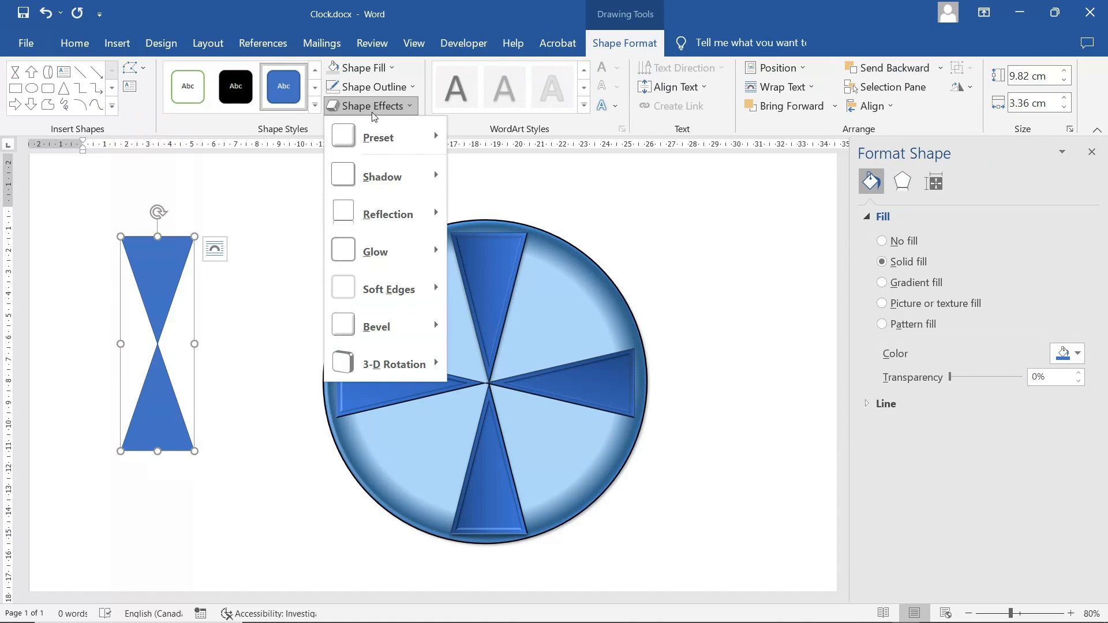
{"action": "left_click", "coordinate": [493, 277]}
{"action": "left_click", "coordinate": [494, 274]}
{"action": "left_click", "coordinate": [493, 273]}
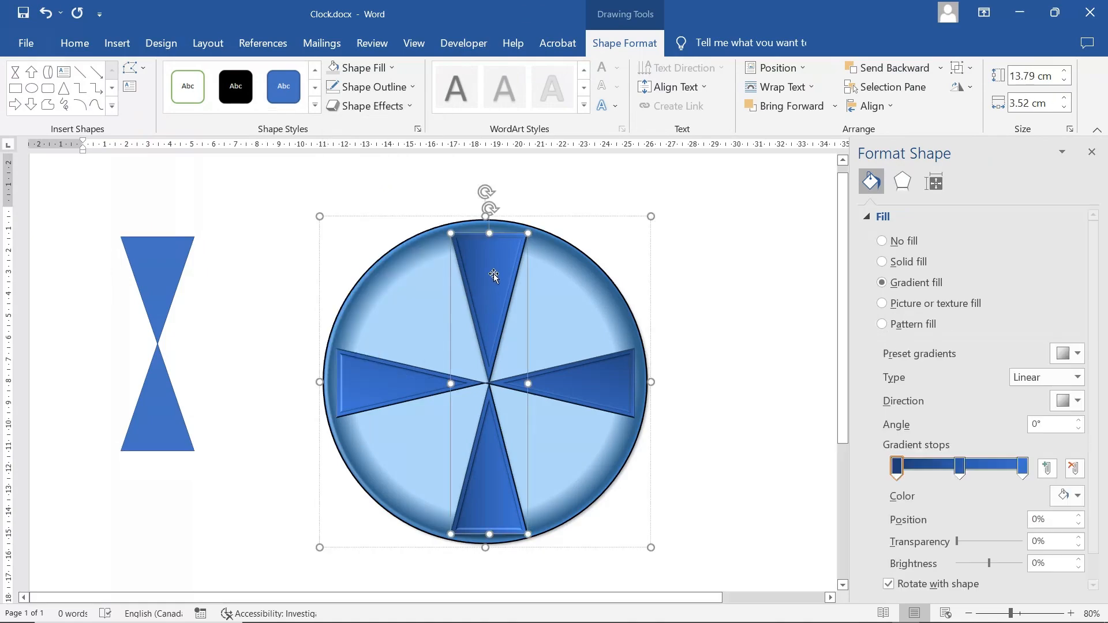
{"action": "left_click", "coordinate": [902, 182]}
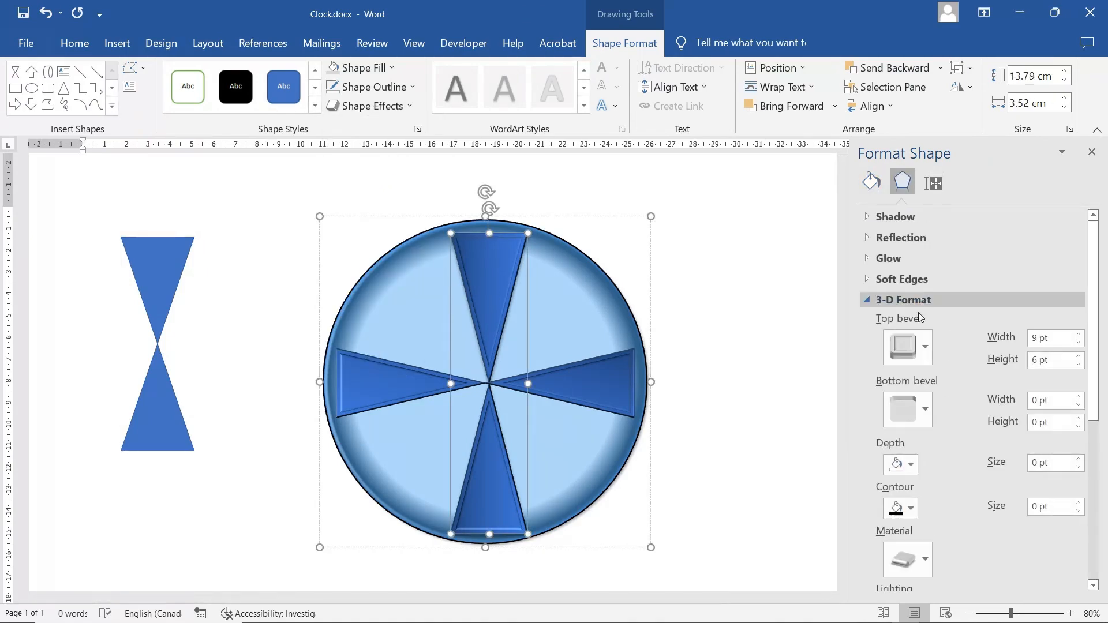
{"action": "left_click", "coordinate": [922, 349]}
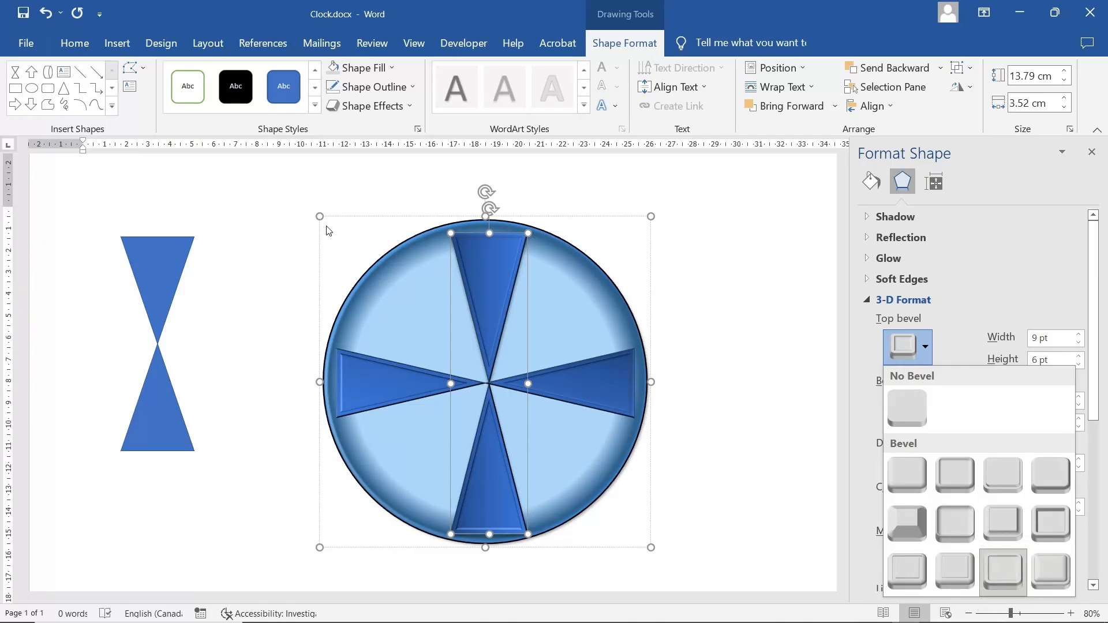
Apply the same top bevel as the clock's vertical hourglass to the new hourglass shape
{"action": "left_click", "coordinate": [152, 268]}
{"action": "left_click", "coordinate": [153, 268]}
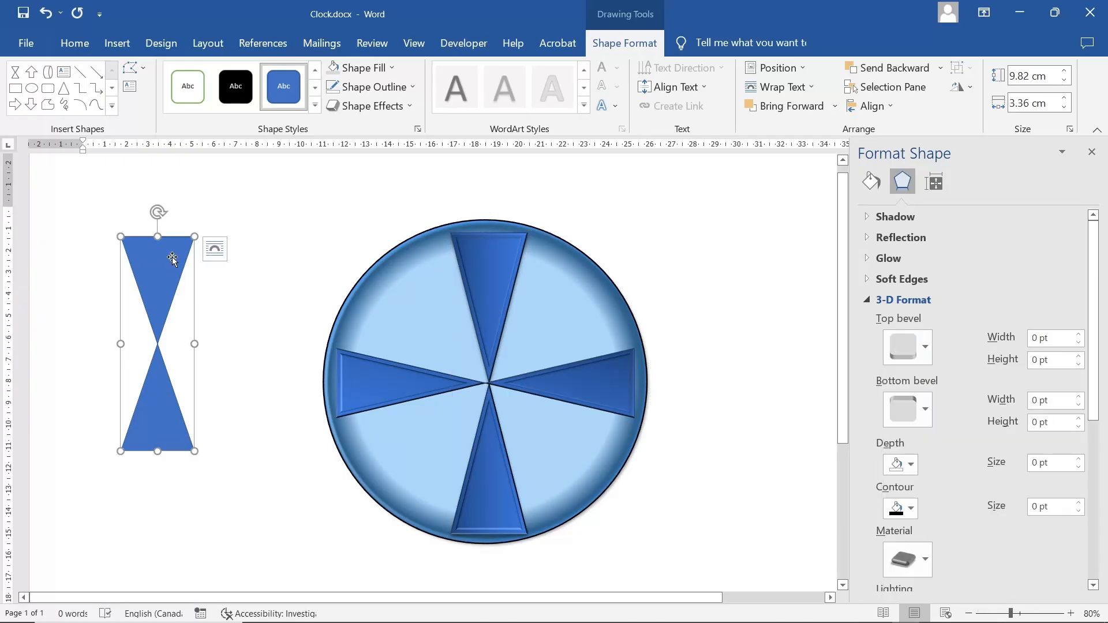
{"action": "left_click", "coordinate": [925, 347]}
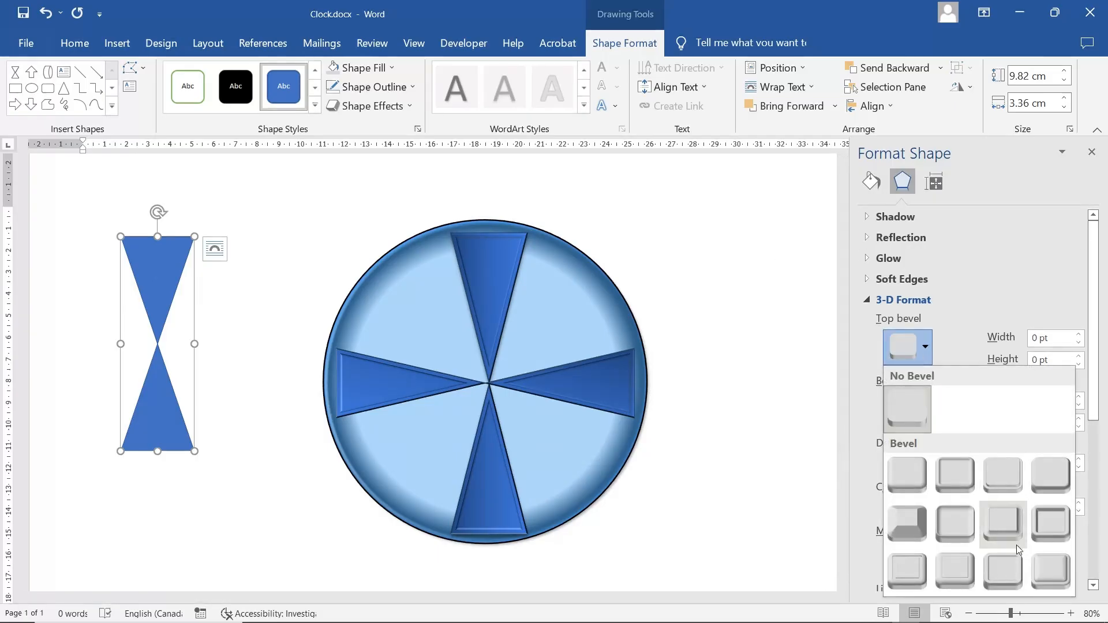
{"action": "left_click", "coordinate": [1010, 577]}
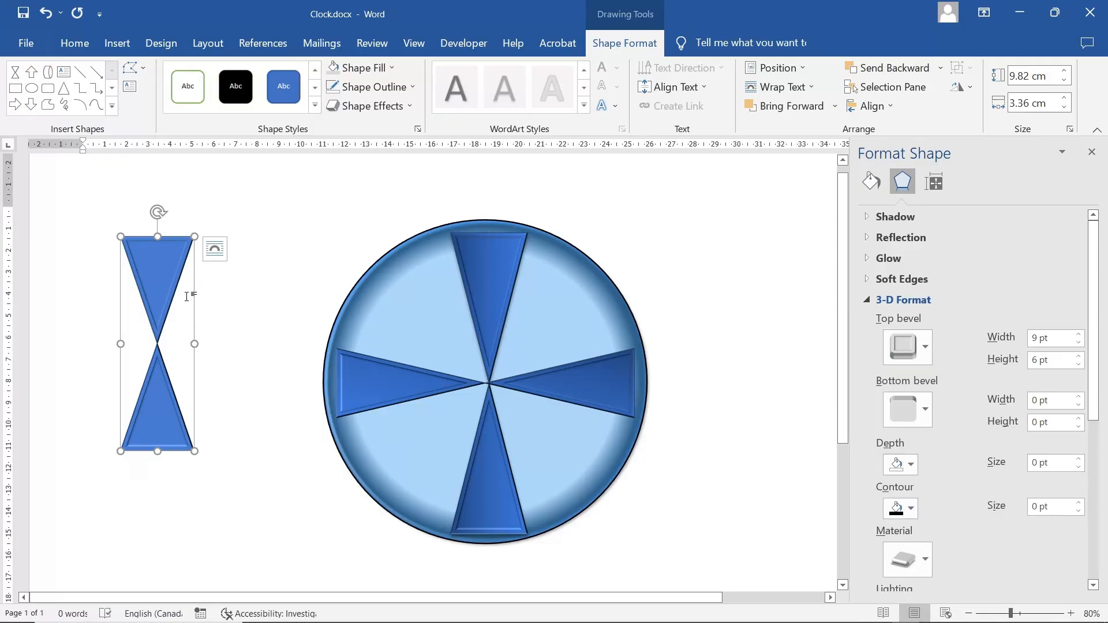
Move the new hourglass slightly and fill it with the dark linear gradient running vertically at 90°
{"action": "left_click", "coordinate": [205, 275]}
{"action": "left_click_drag", "start_coordinate": [168, 278], "coordinate": [203, 279]}
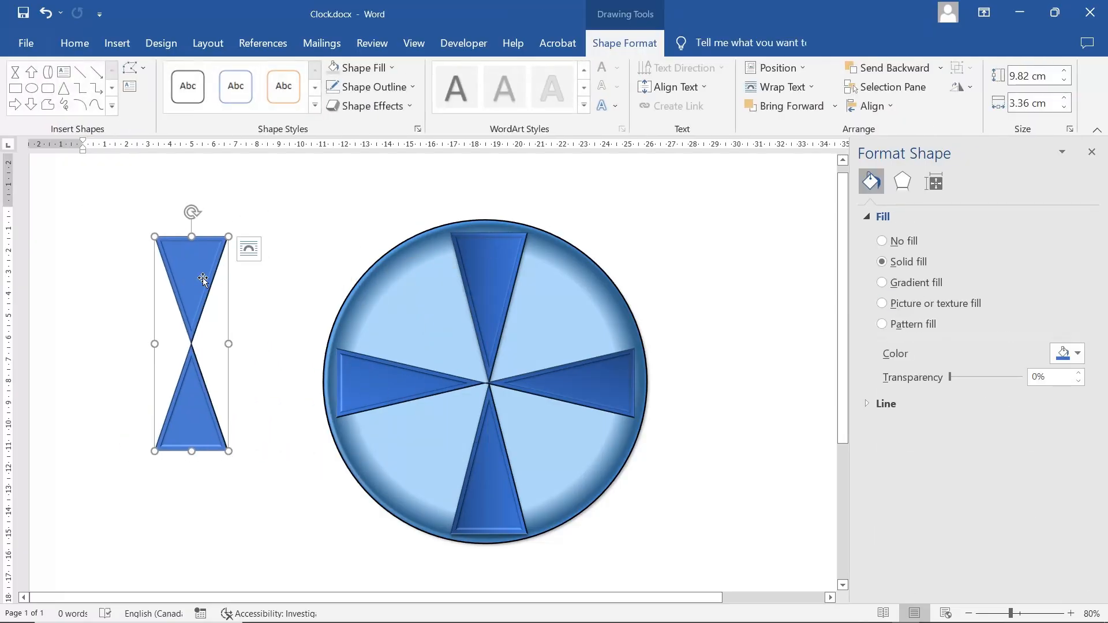
{"action": "left_click", "coordinate": [367, 73]}
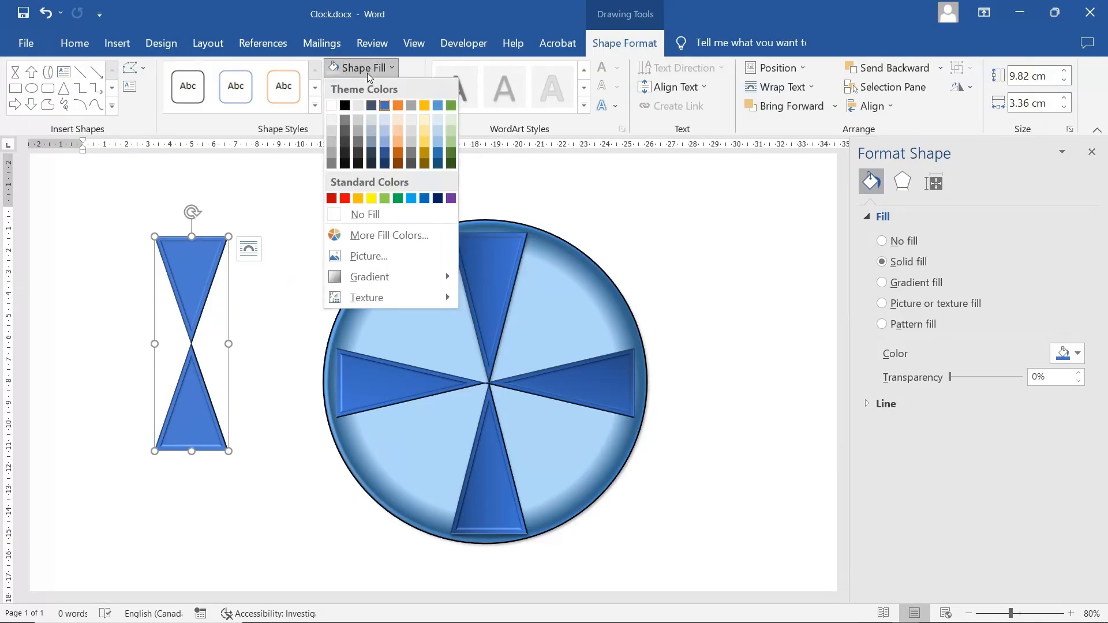
{"action": "mouse_move", "coordinate": [385, 279]}
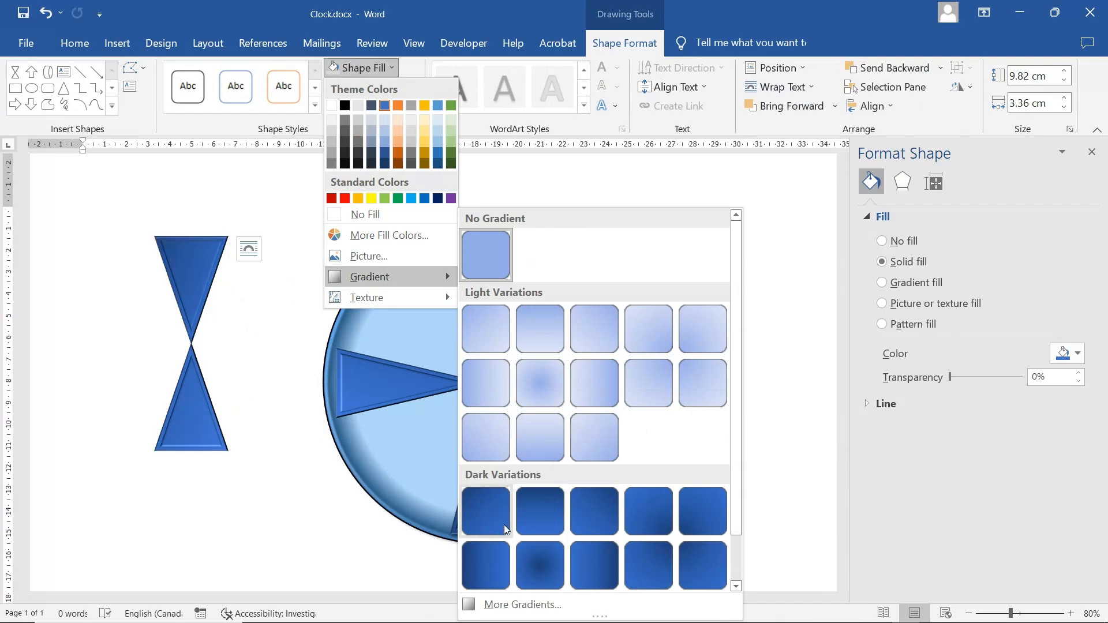
{"action": "left_click", "coordinate": [536, 519]}
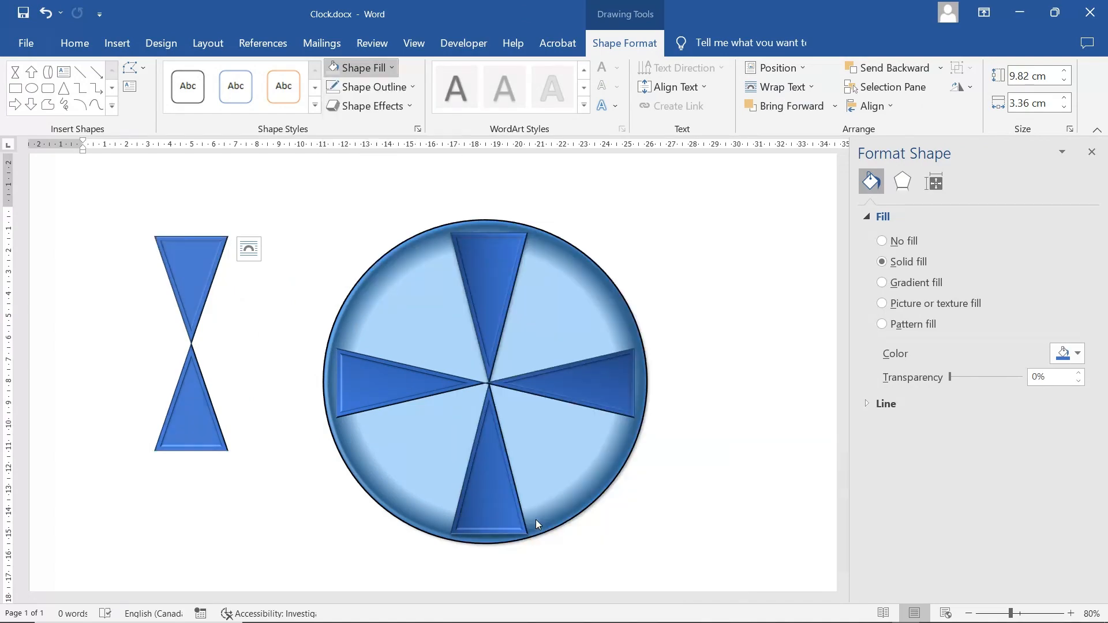
{"action": "left_click_drag", "start_coordinate": [191, 411], "coordinate": [216, 378]}
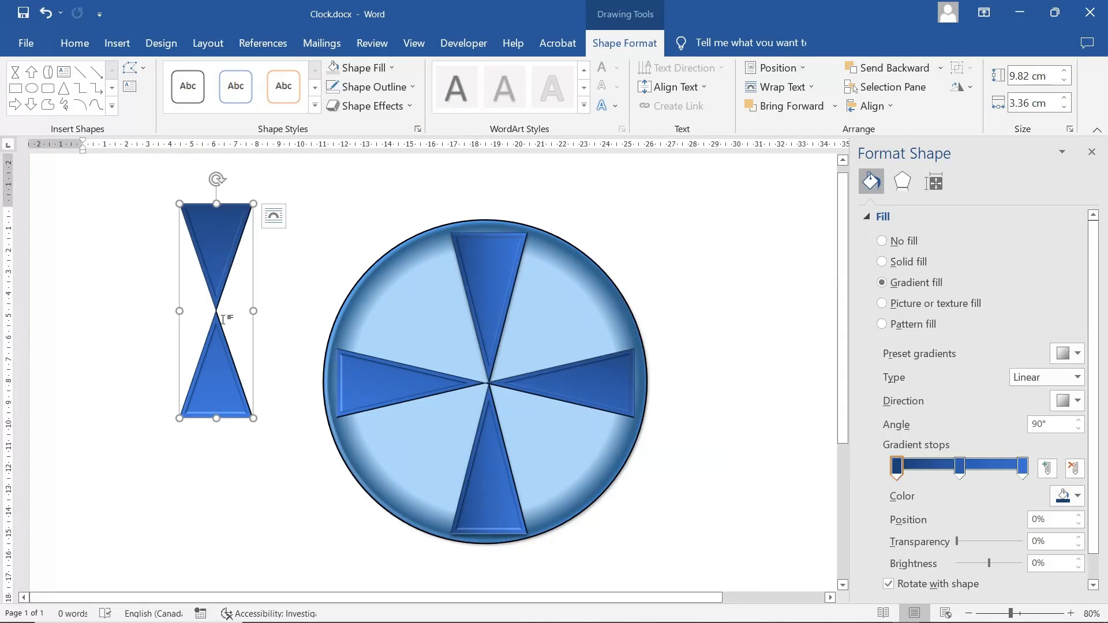
Change the new hourglass's gradient to the diagonal 45° variation and shift the shape back away from the clock
{"action": "left_click", "coordinate": [370, 71]}
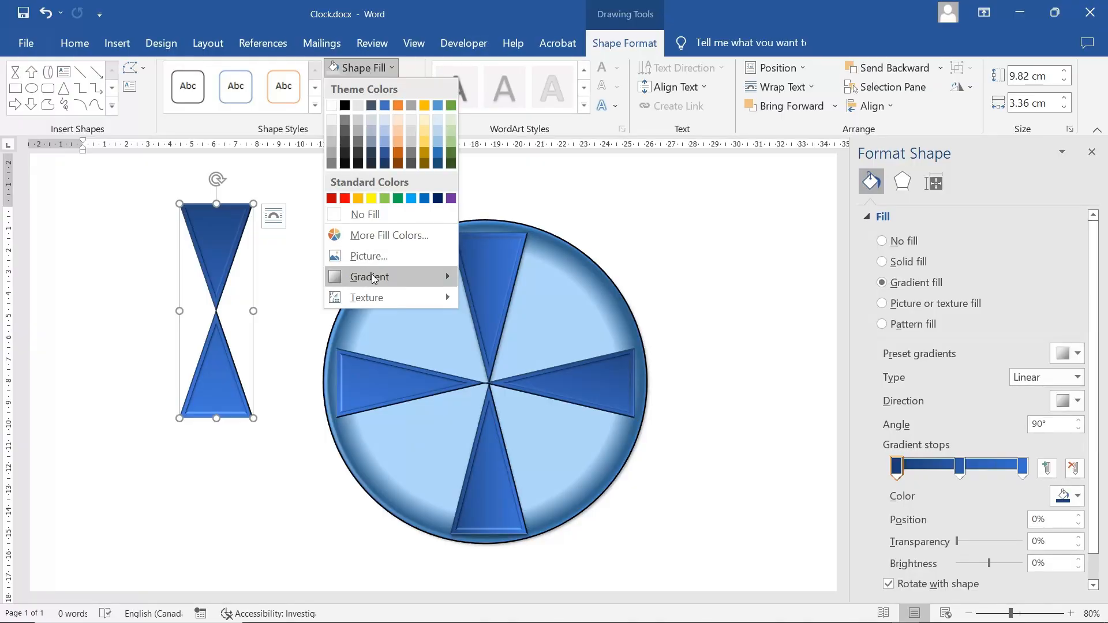
{"action": "mouse_move", "coordinate": [374, 278]}
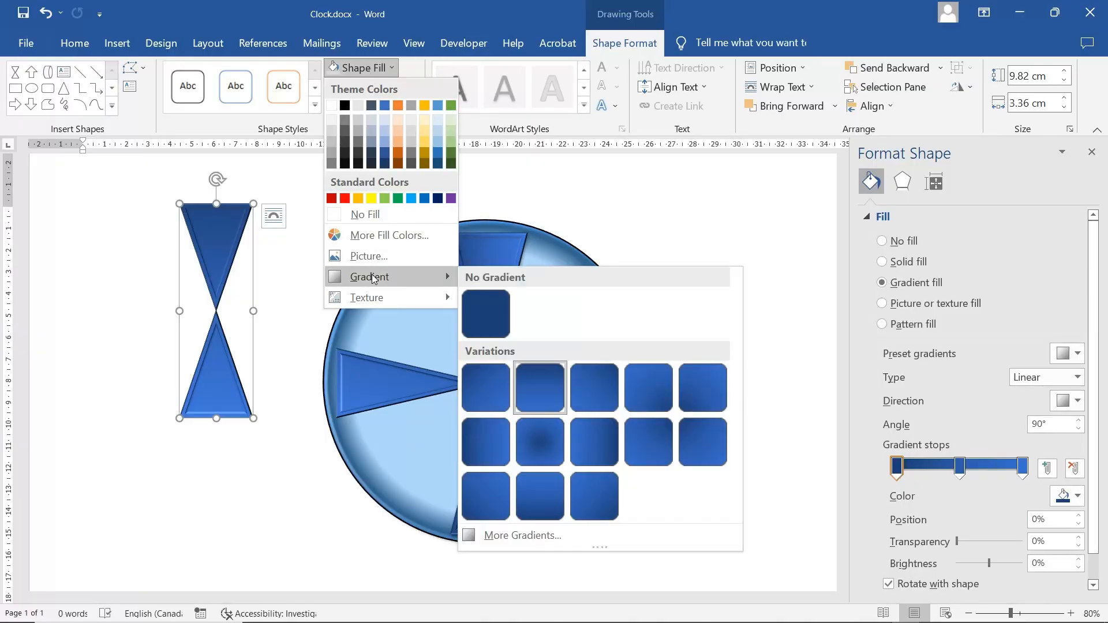
{"action": "left_click", "coordinate": [485, 400]}
{"action": "left_click_drag", "start_coordinate": [220, 371], "coordinate": [188, 389]}
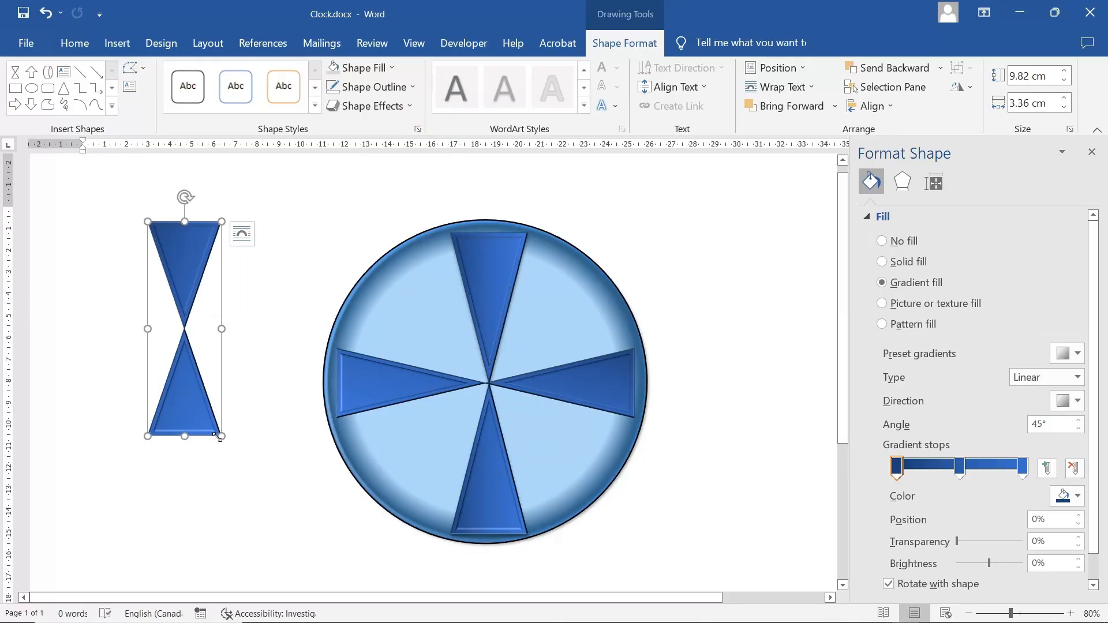
Resize the new hourglass to about 14.02 cm high and 3.47 cm wide and rotate it clockwise
{"action": "left_click_drag", "start_coordinate": [222, 437], "coordinate": [143, 475]}
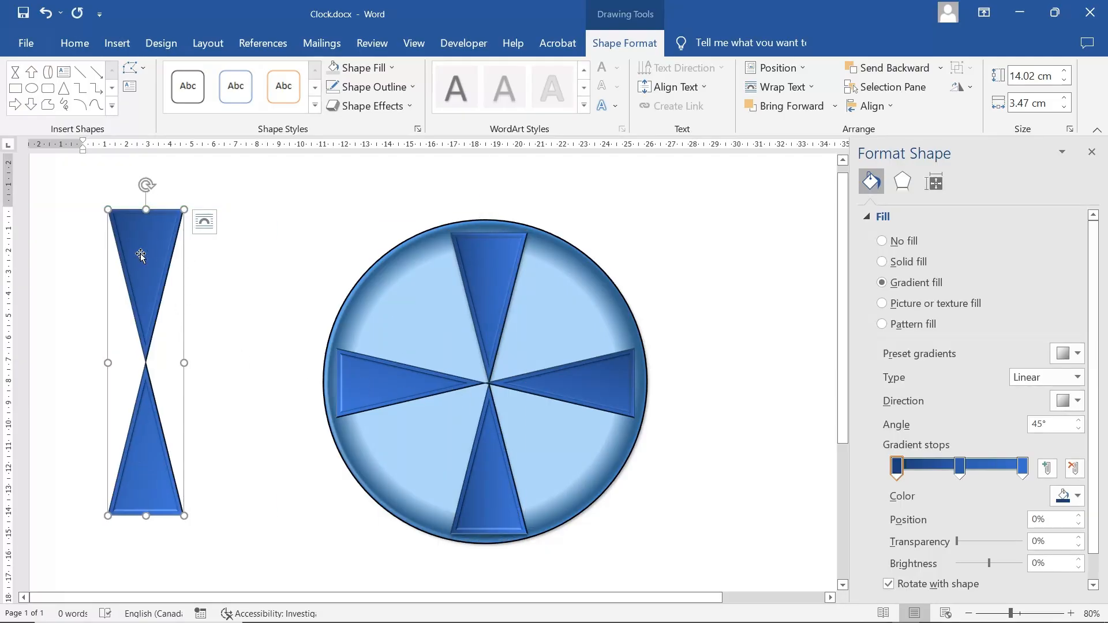
{"action": "left_click_drag", "start_coordinate": [146, 185], "coordinate": [274, 289]}
Delete the new hourglass and both the vertical and horizontal hourglass shapes on the clock
{"action": "key", "text": "Delete"}
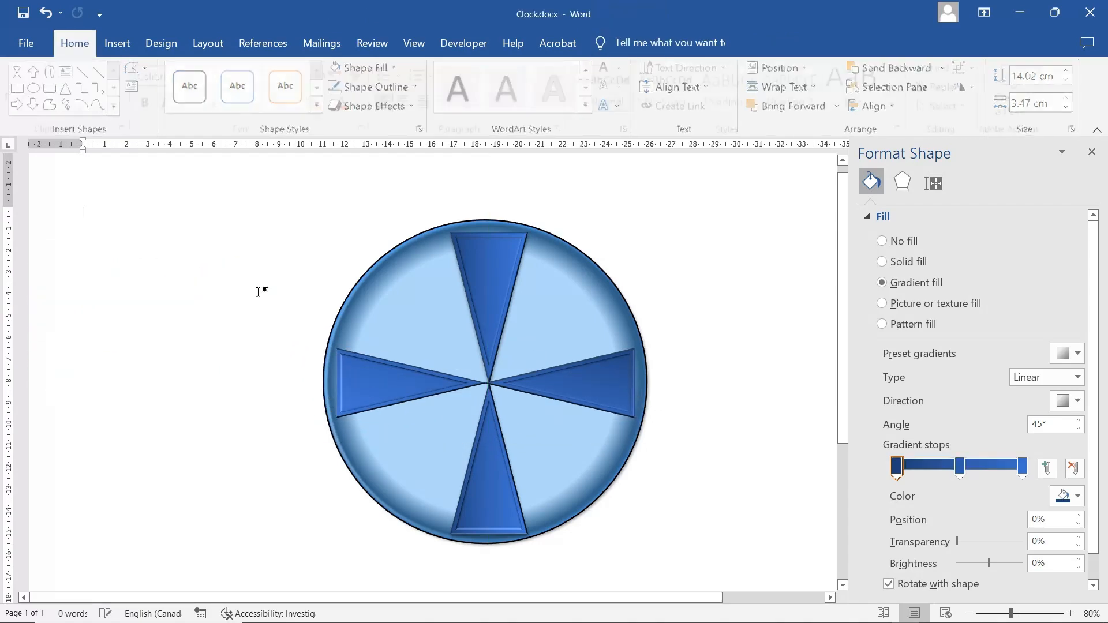
{"action": "left_click", "coordinate": [499, 289]}
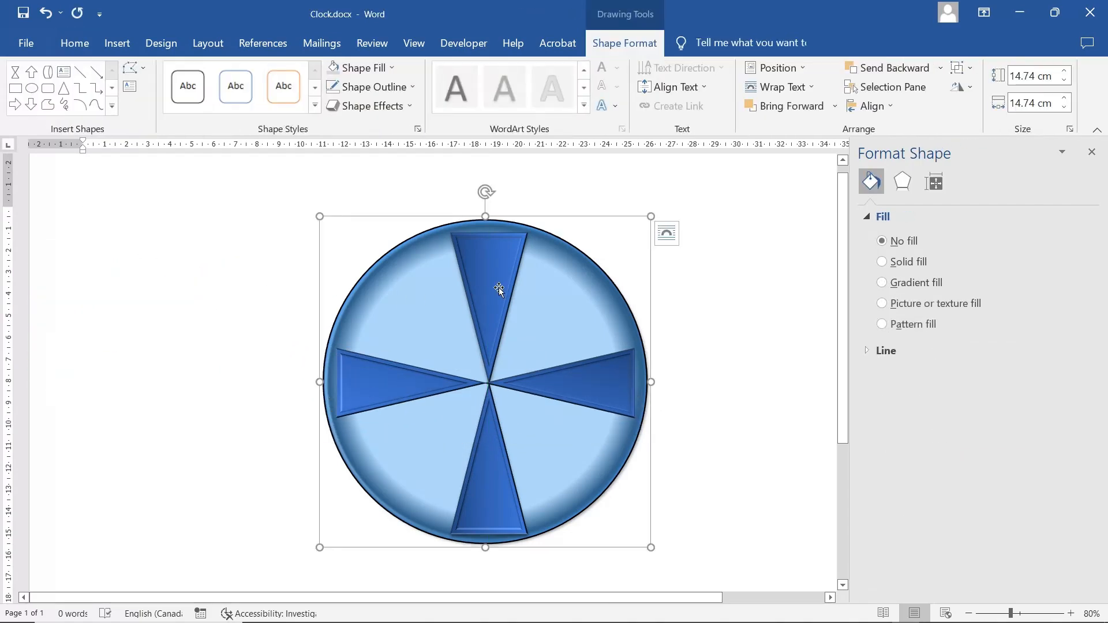
{"action": "key", "text": "Delete"}
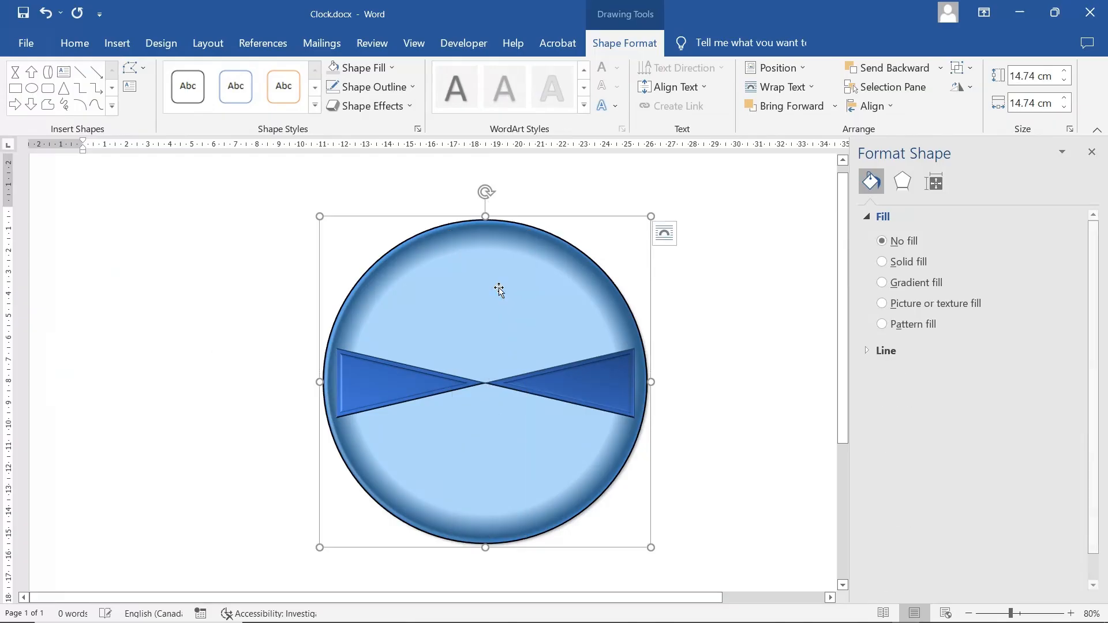
{"action": "left_click", "coordinate": [363, 376]}
{"action": "key", "text": "Delete"}
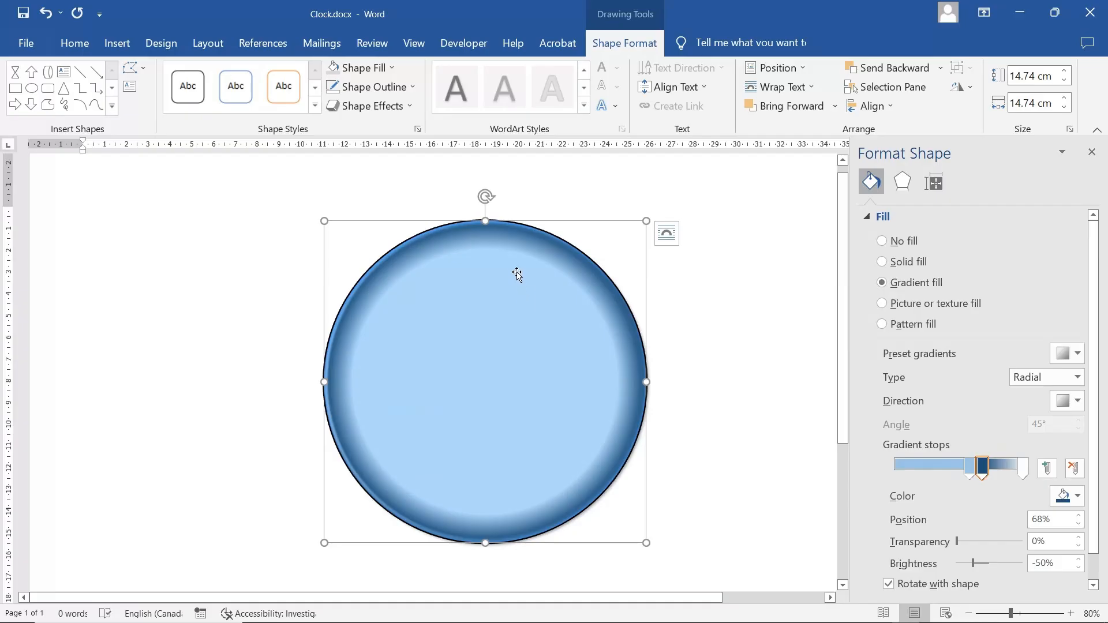
Draw an oval about 10.98 cm high and 11.3 cm wide in the blank area beside the clock face
{"action": "left_click", "coordinate": [126, 234]}
{"action": "left_click", "coordinate": [117, 43]}
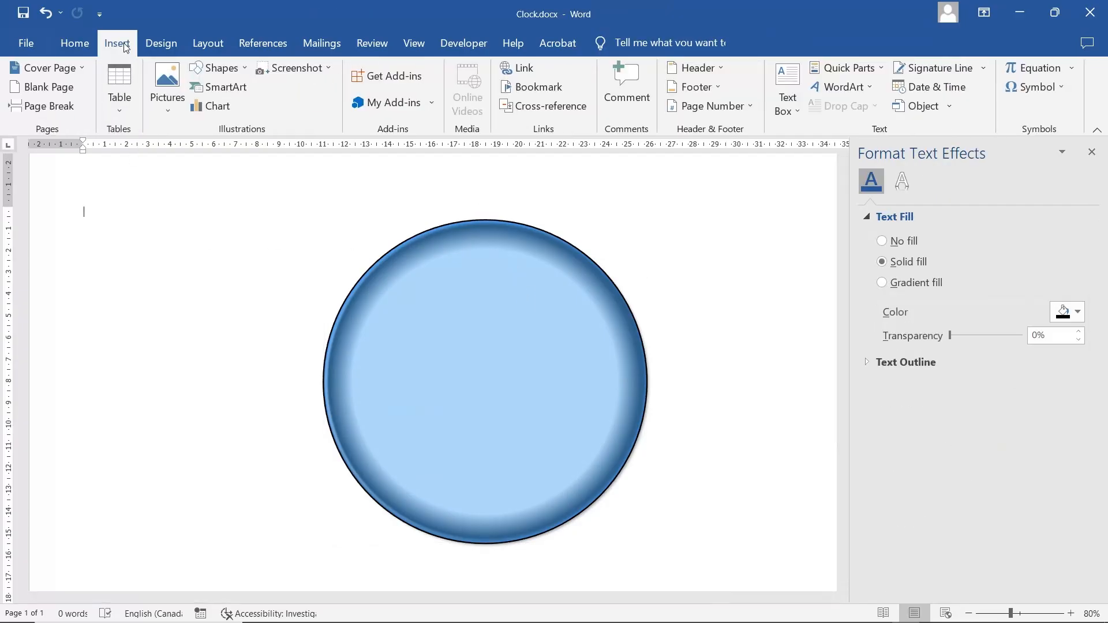
{"action": "left_click", "coordinate": [206, 68]}
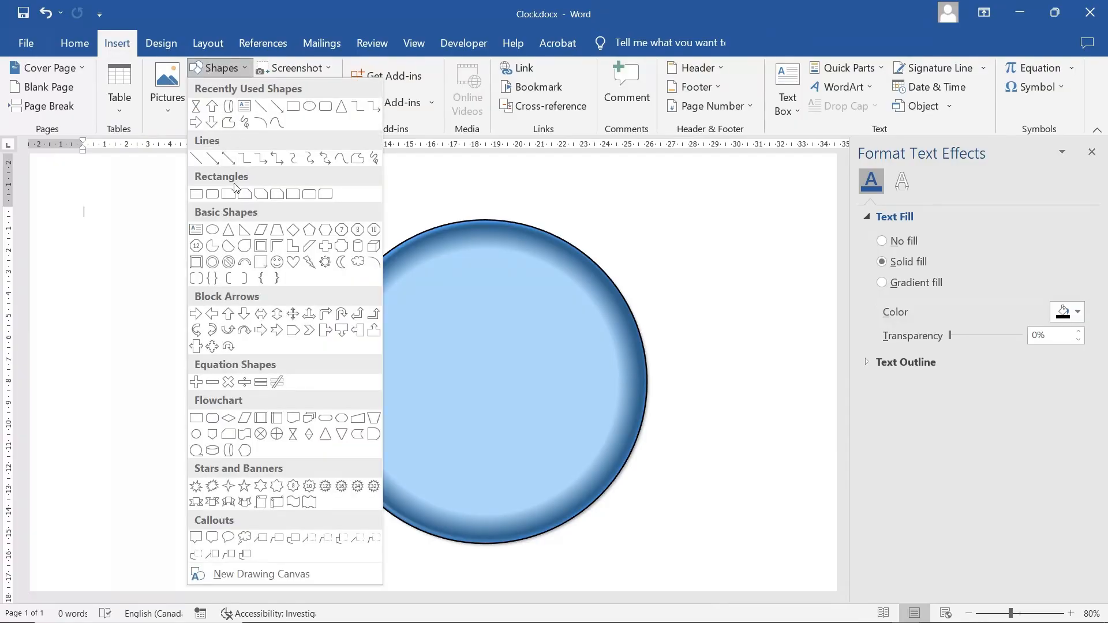
{"action": "left_click", "coordinate": [310, 106]}
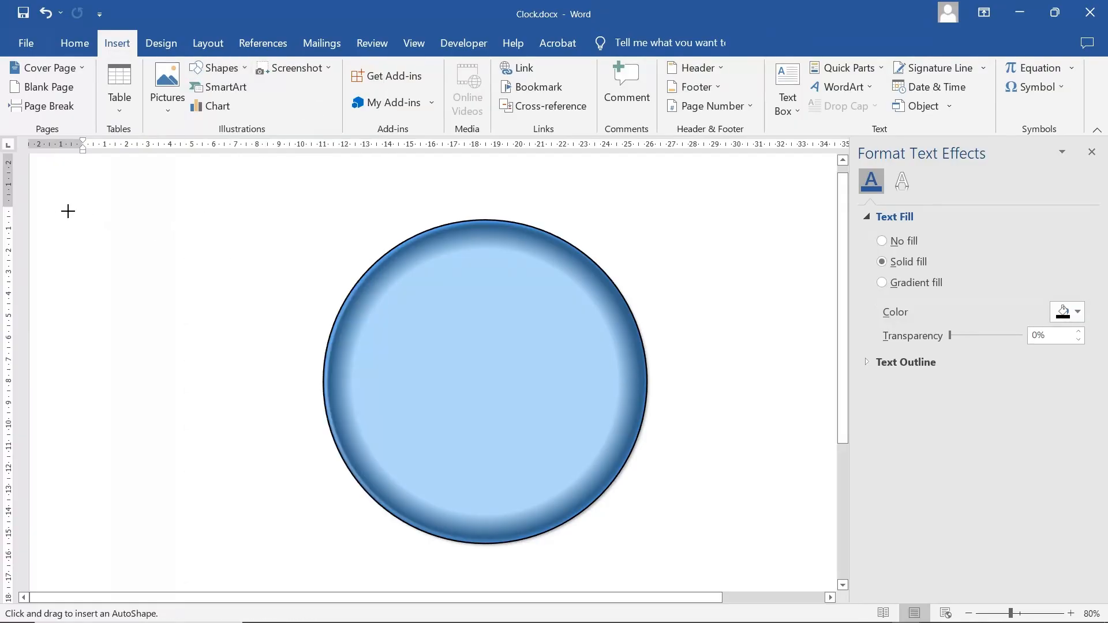
{"action": "left_click_drag", "start_coordinate": [67, 211], "coordinate": [310, 448]}
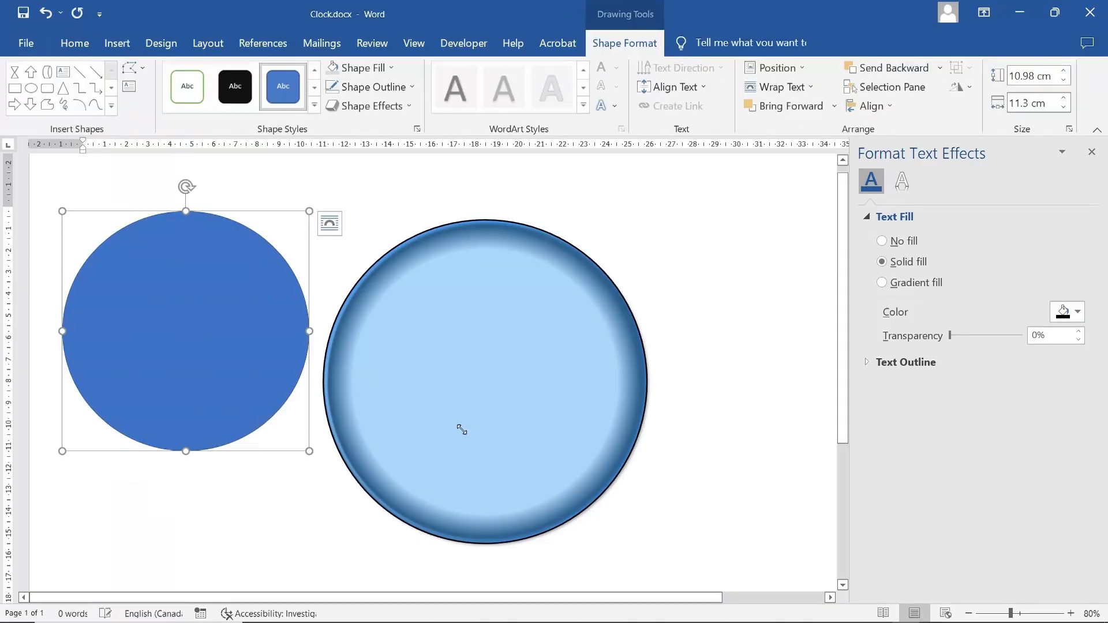
Check which top bevel preset the clock face circle uses in its 3-D format
{"action": "left_click", "coordinate": [573, 396]}
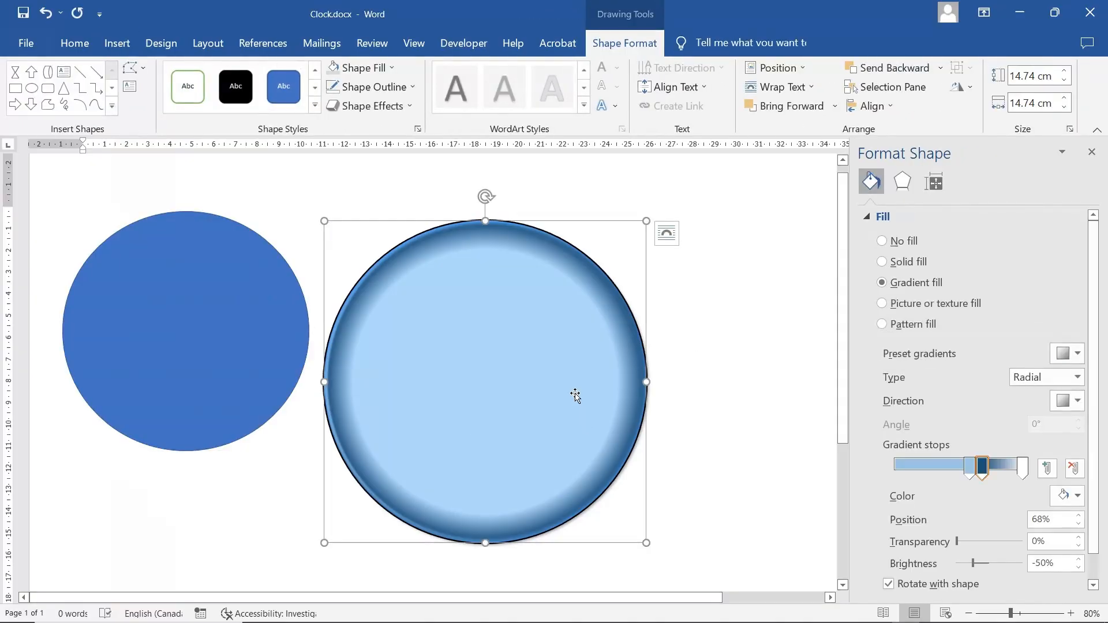
{"action": "left_click", "coordinate": [903, 182]}
{"action": "left_click", "coordinate": [925, 347]}
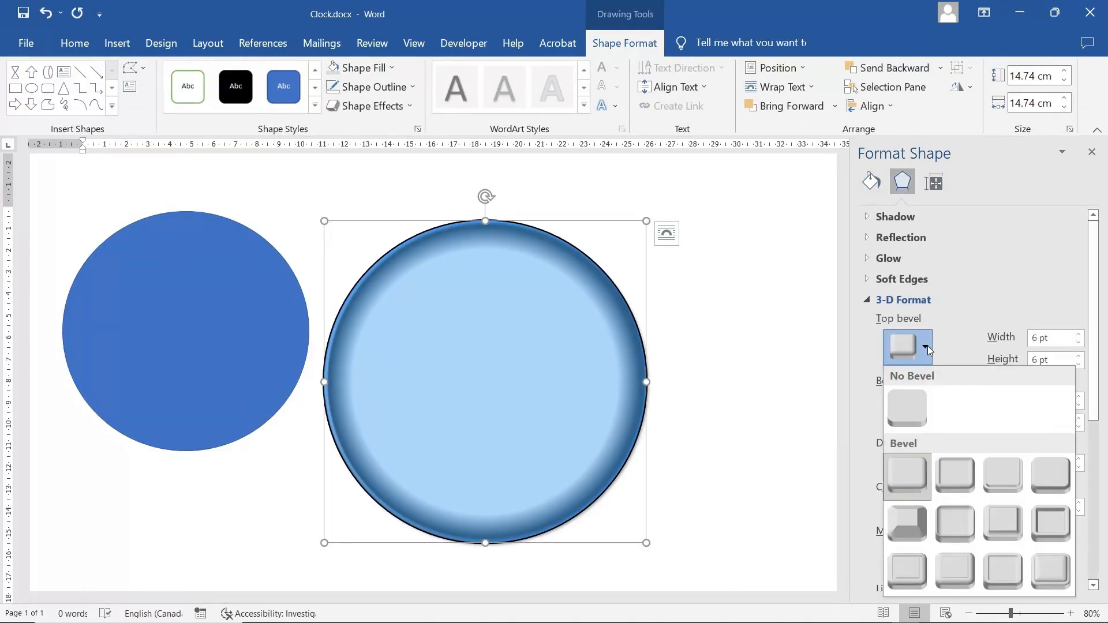
{"action": "left_click", "coordinate": [925, 347]}
Apply the clock face's top bevel preset, 6 pt wide and 6 pt high, to the new oval
{"action": "left_click", "coordinate": [251, 305]}
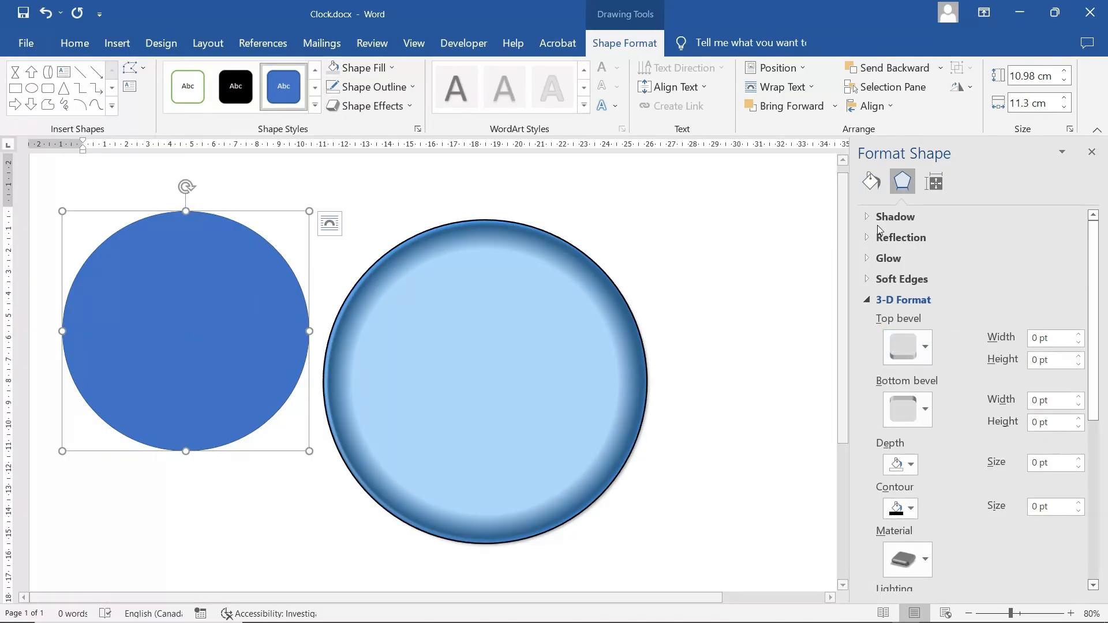
{"action": "left_click", "coordinate": [926, 348]}
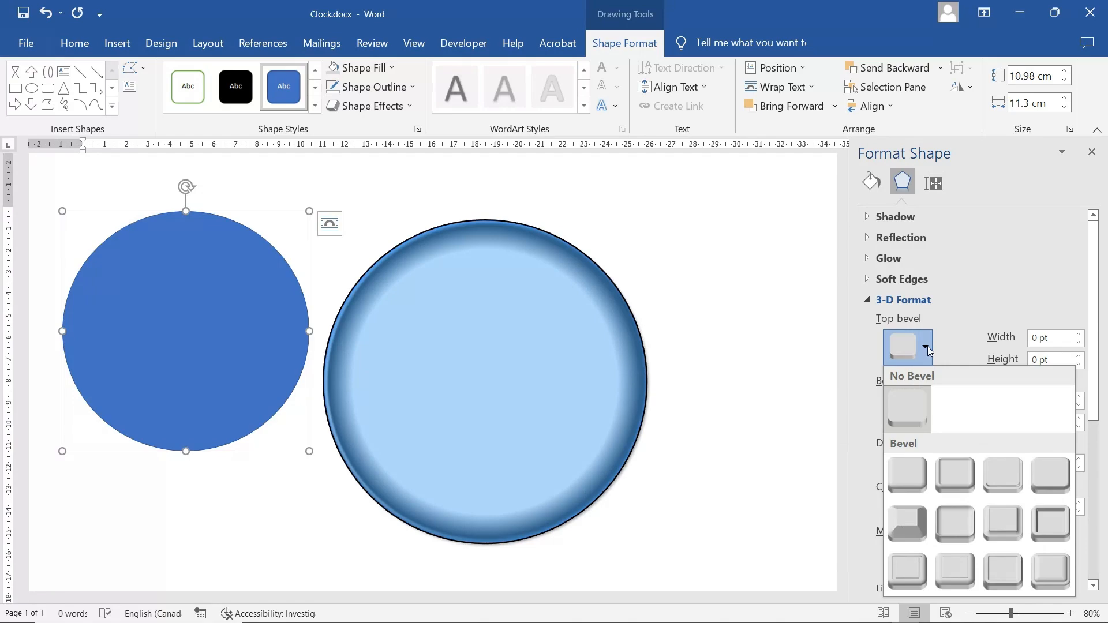
{"action": "left_click", "coordinate": [907, 468]}
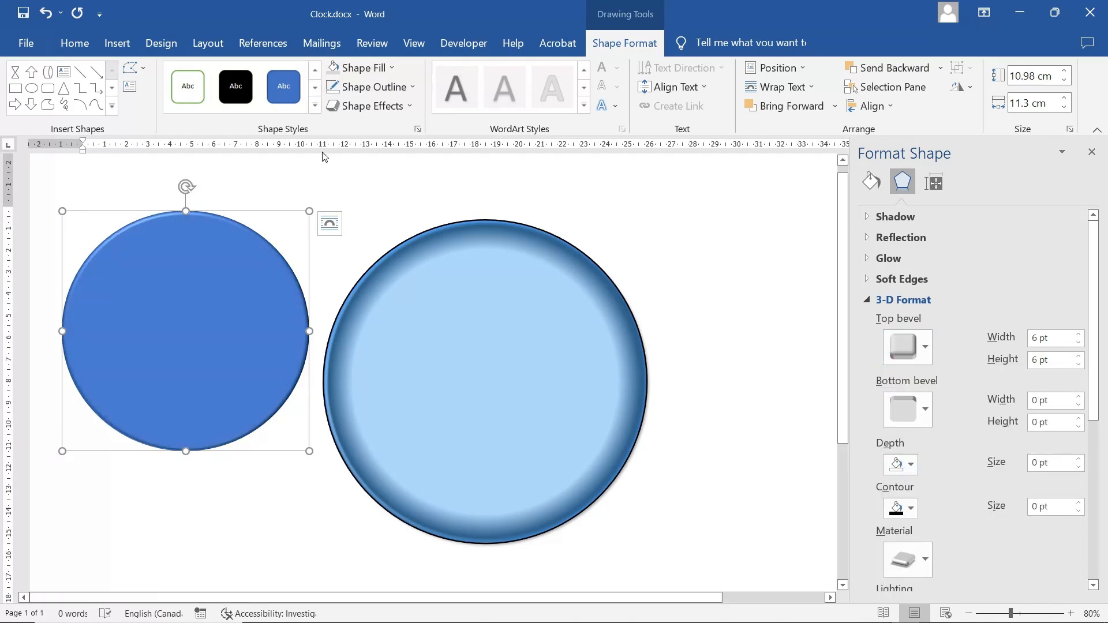
Fill the new oval with the dark linear gradient running vertically at 90°
{"action": "left_click", "coordinate": [364, 67]}
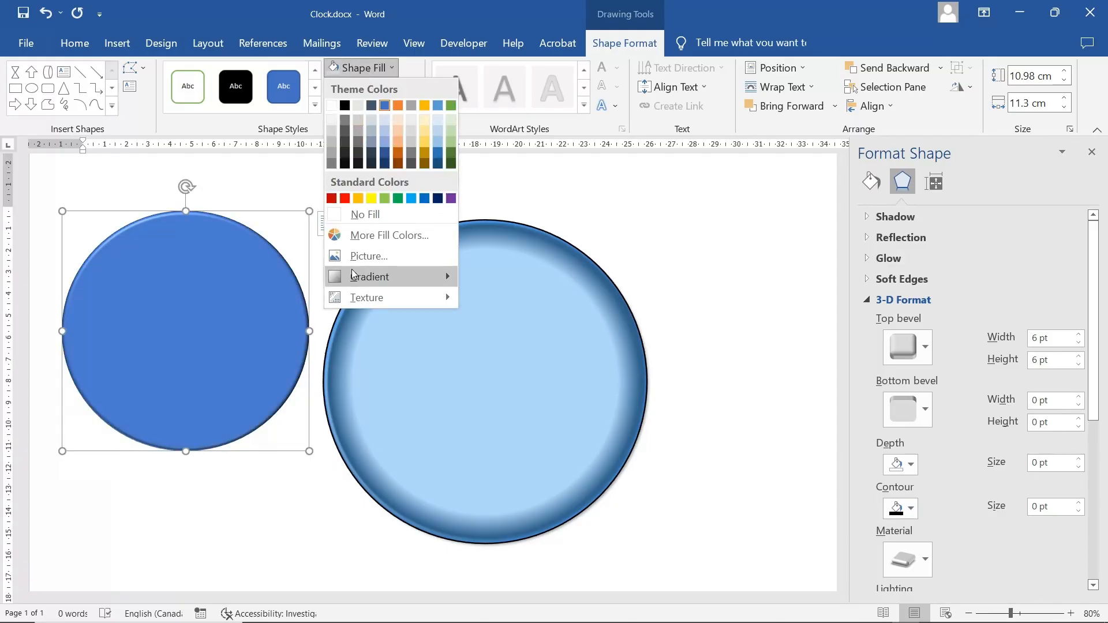
{"action": "mouse_move", "coordinate": [357, 280]}
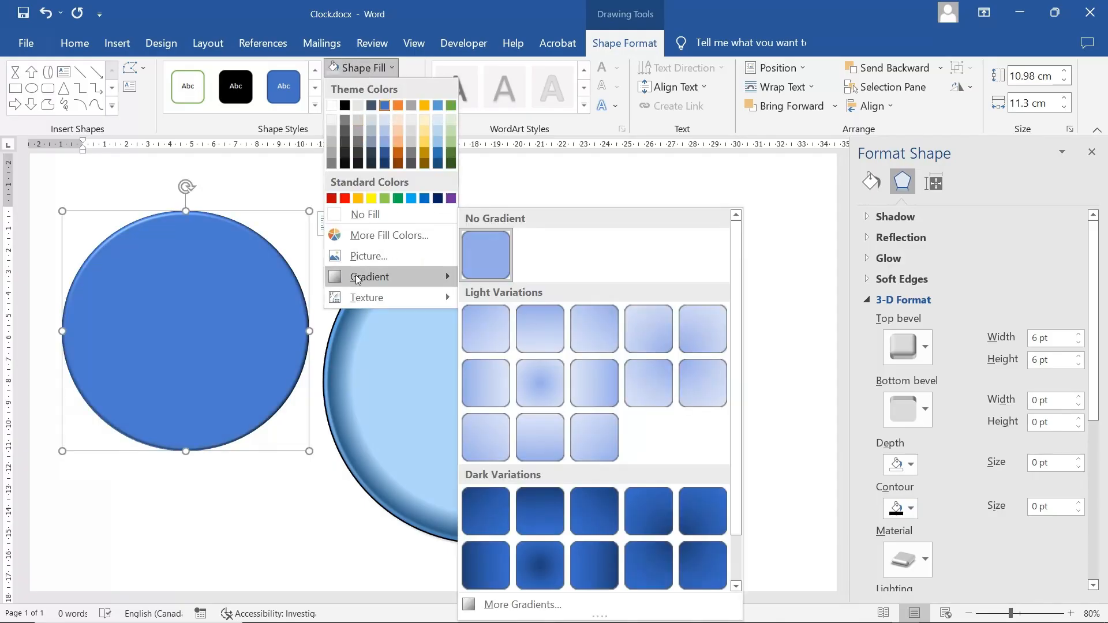
{"action": "left_click", "coordinate": [554, 522]}
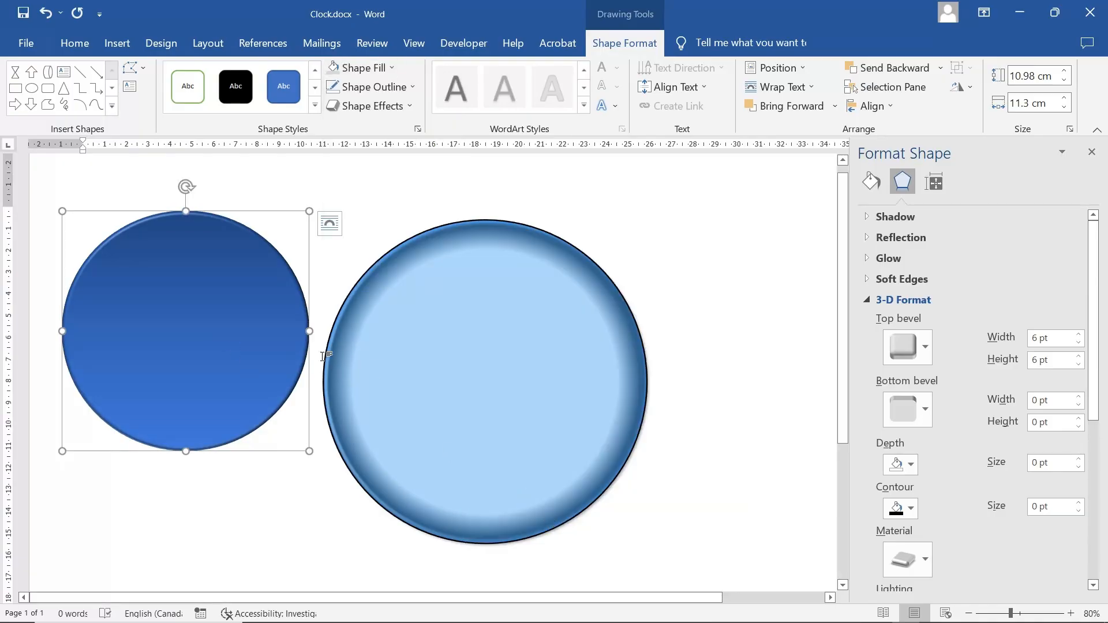
Compare the clock face's gradient fill, and set the new oval's gradient stop at 100% to white
{"action": "left_click", "coordinate": [491, 352]}
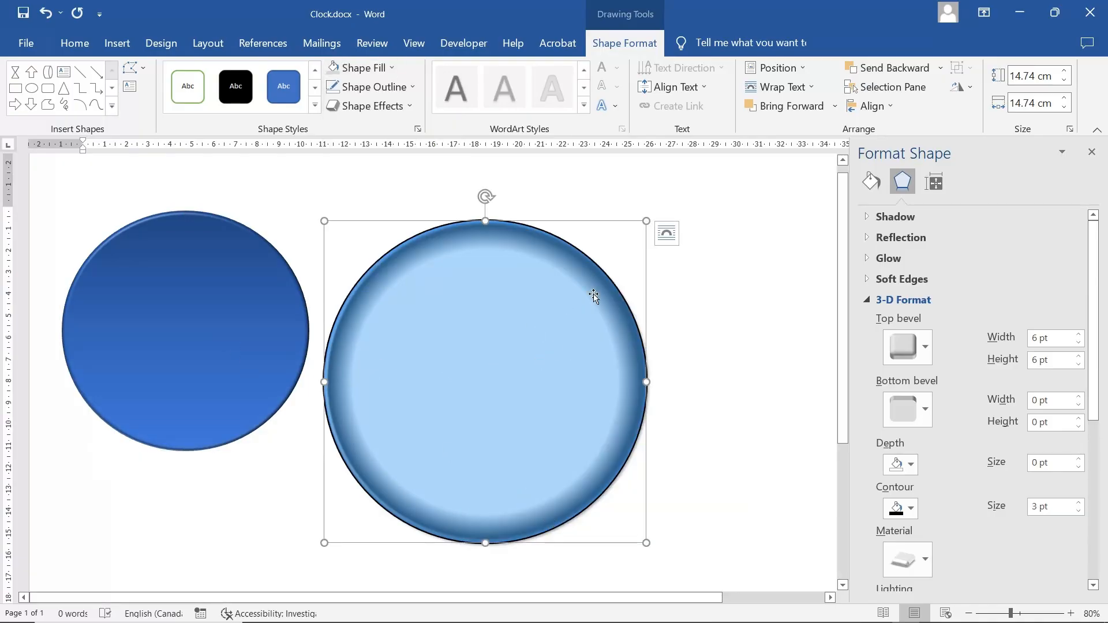
{"action": "left_click", "coordinate": [872, 182]}
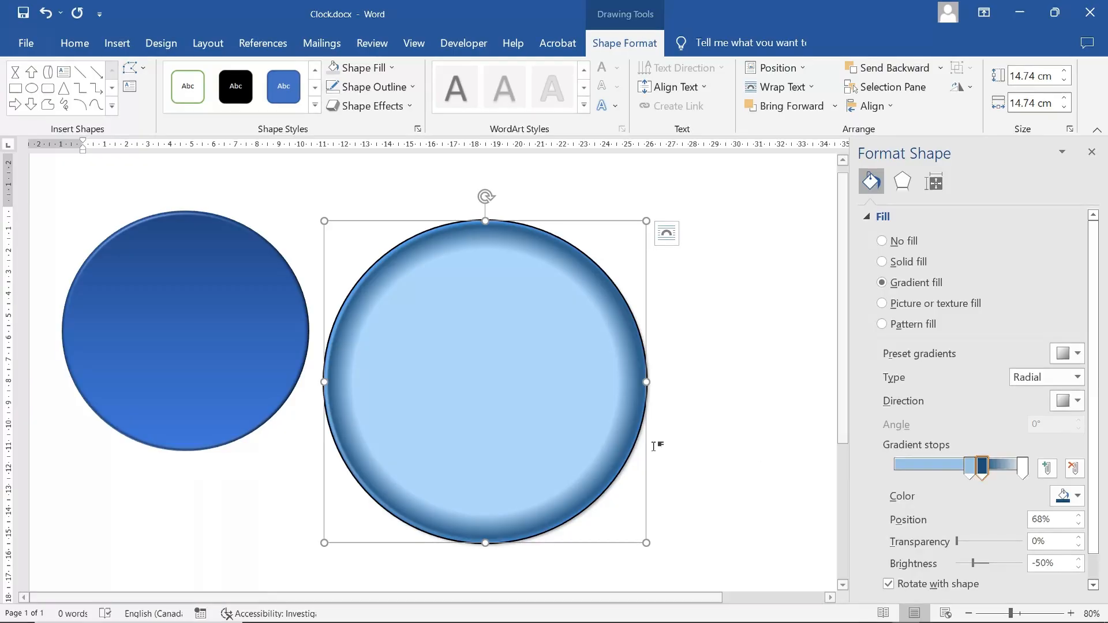
{"action": "left_click", "coordinate": [245, 331]}
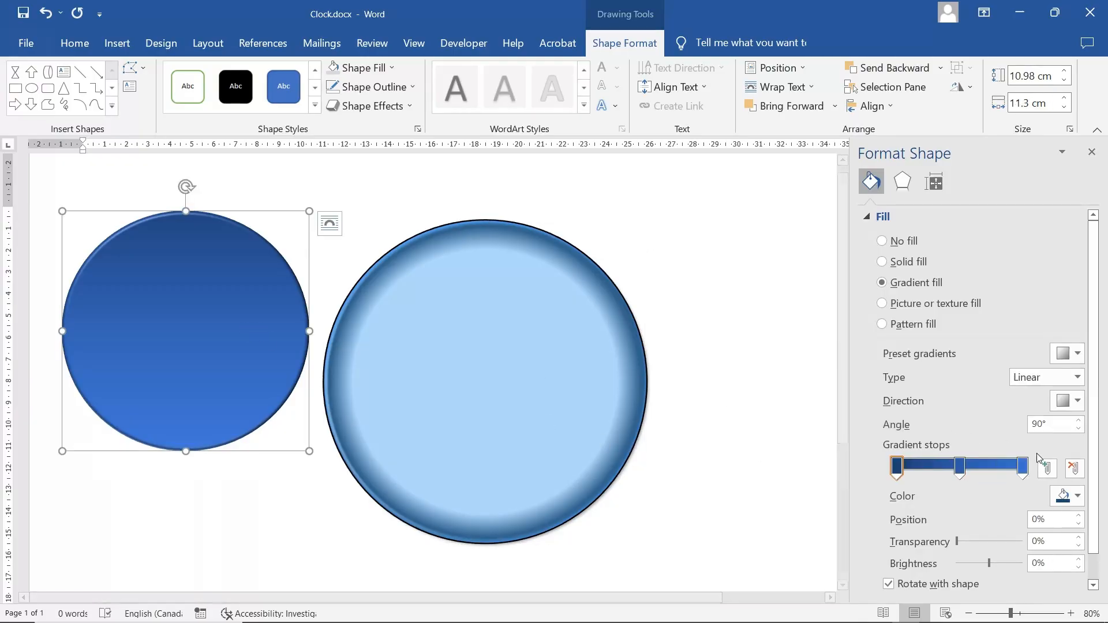
{"action": "left_click", "coordinate": [1022, 469]}
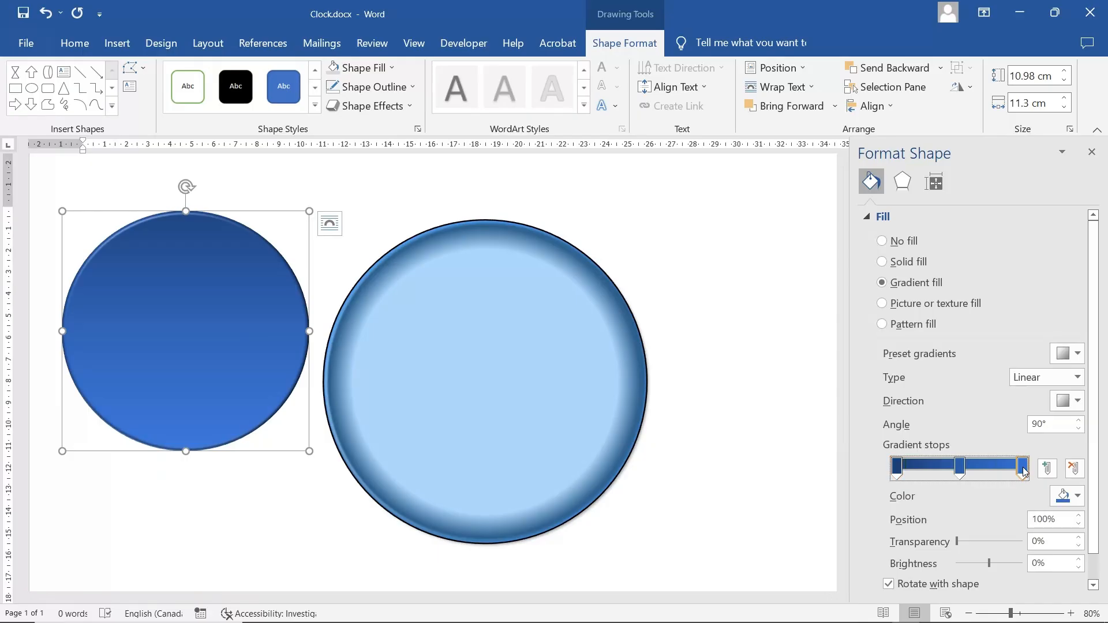
{"action": "left_click", "coordinate": [1077, 496]}
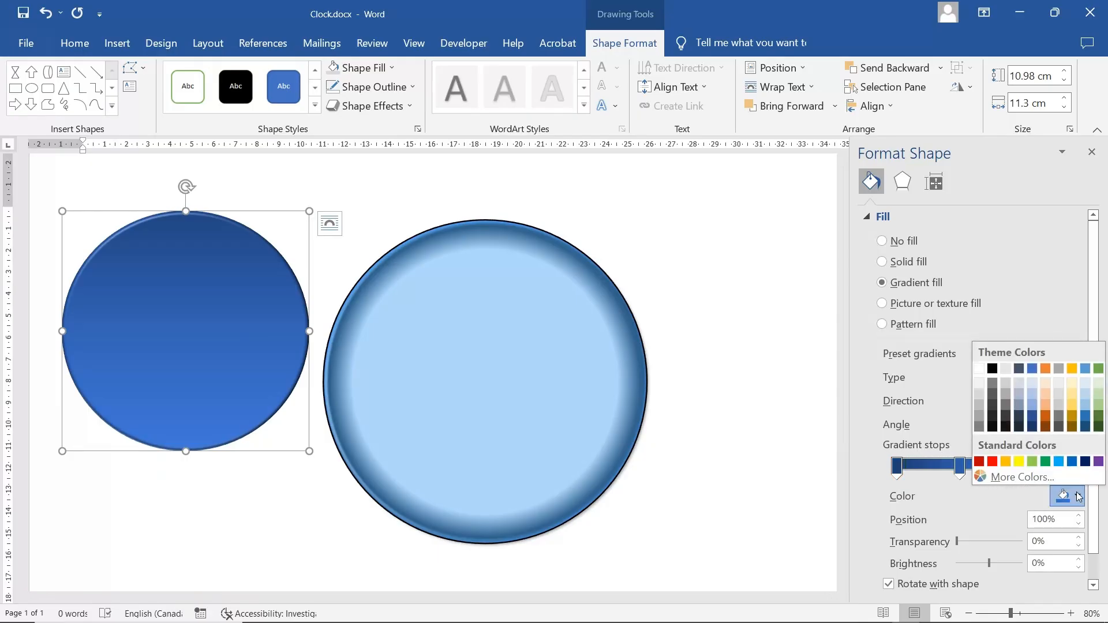
{"action": "left_click", "coordinate": [978, 368]}
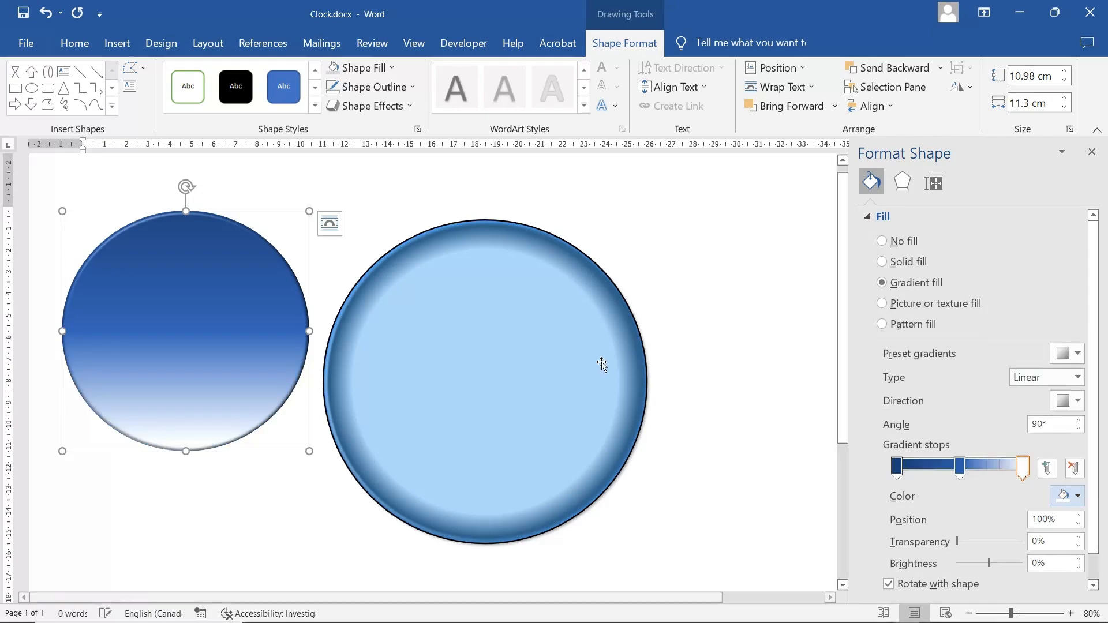
Rearrange the new oval's gradient stops so the blue one sits at 27%, and recolour that stop light blue with 60% brightness
{"action": "left_click", "coordinate": [525, 365]}
{"action": "left_click", "coordinate": [255, 324]}
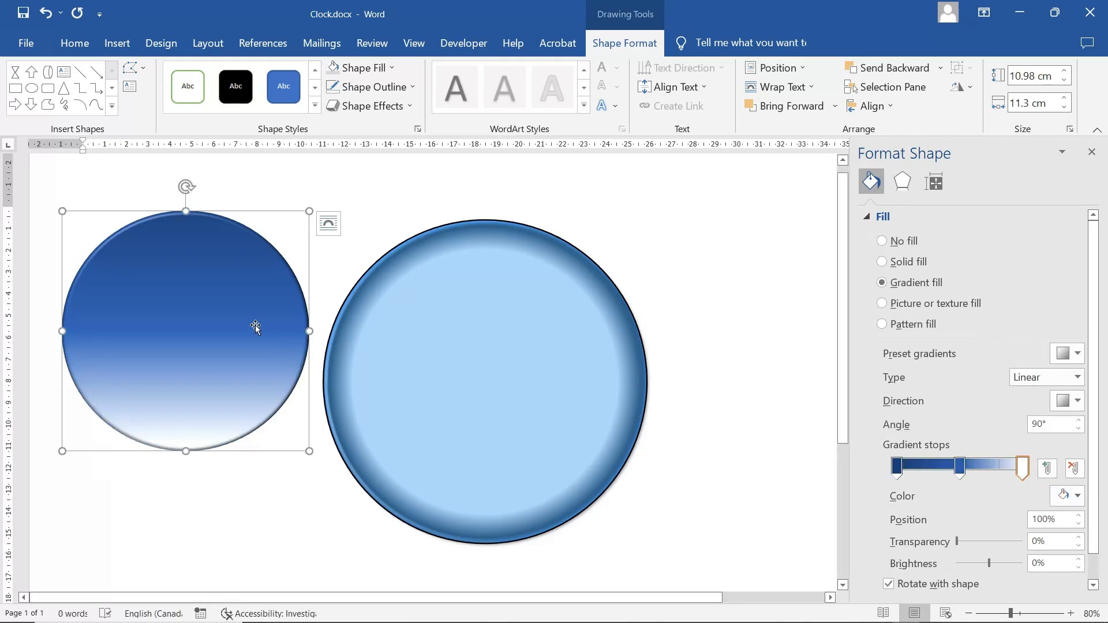
{"action": "left_click", "coordinate": [960, 466]}
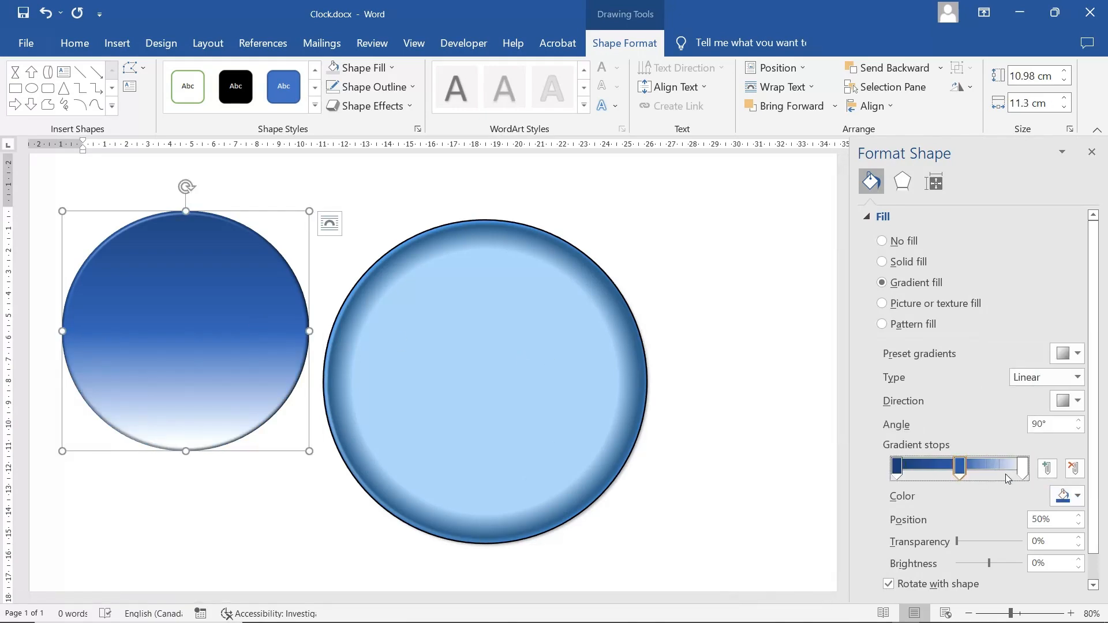
{"action": "mouse_move", "coordinate": [960, 473]}
{"action": "left_mouse_down"}
{"action": "mouse_move", "coordinate": [930, 471]}
{"action": "mouse_move", "coordinate": [989, 470]}
{"action": "mouse_move", "coordinate": [970, 470]}
{"action": "left_mouse_up"}
{"action": "left_click", "coordinate": [930, 471]}
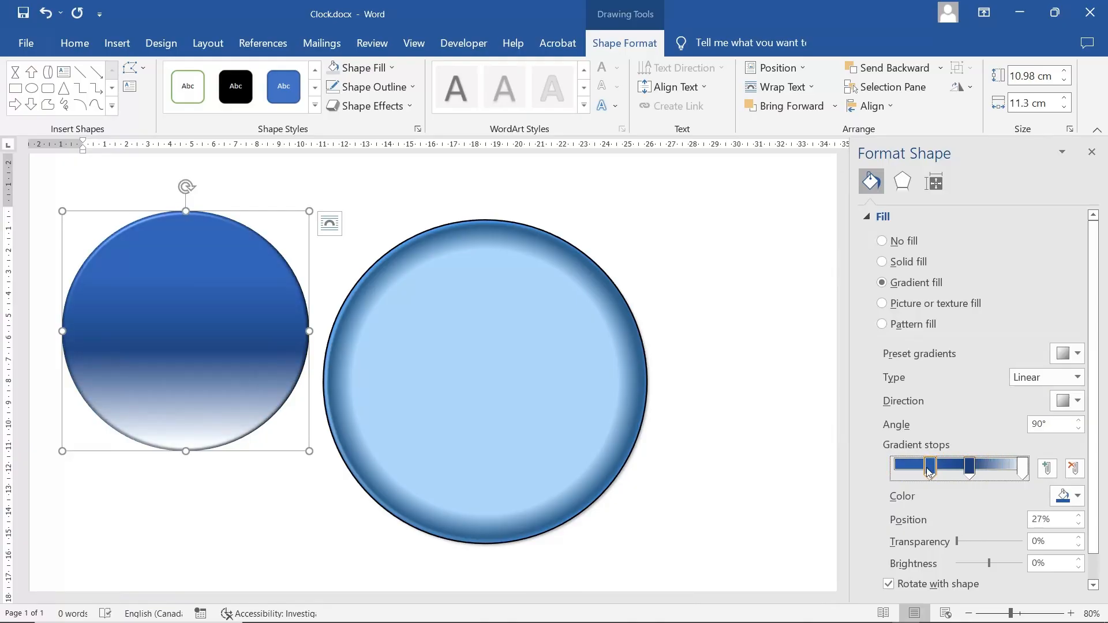
{"action": "left_click", "coordinate": [1076, 497]}
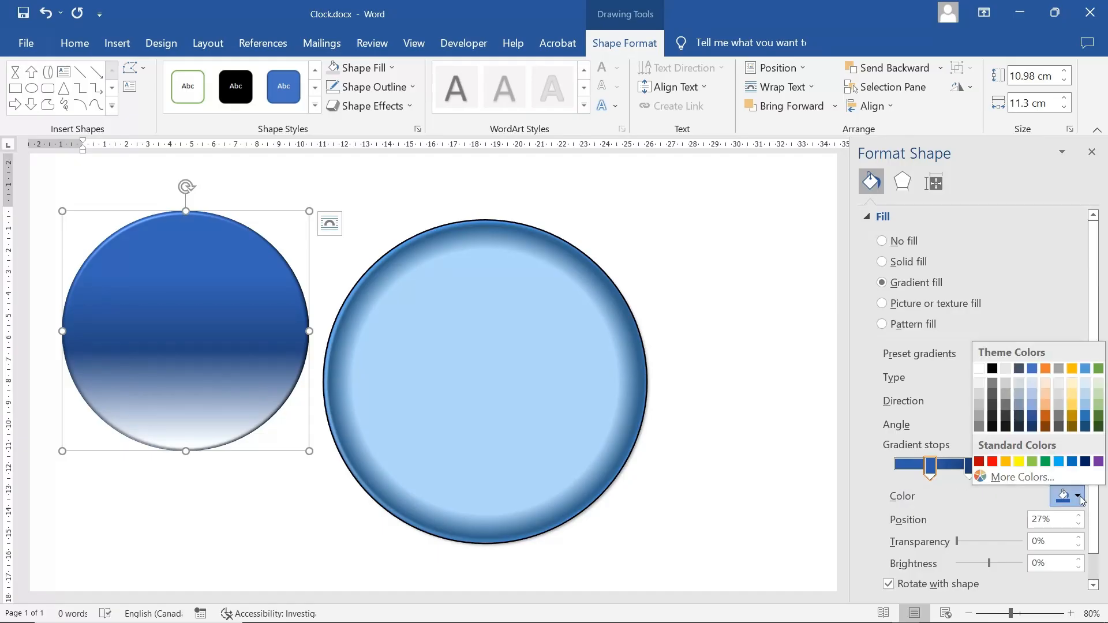
{"action": "left_click", "coordinate": [1085, 396]}
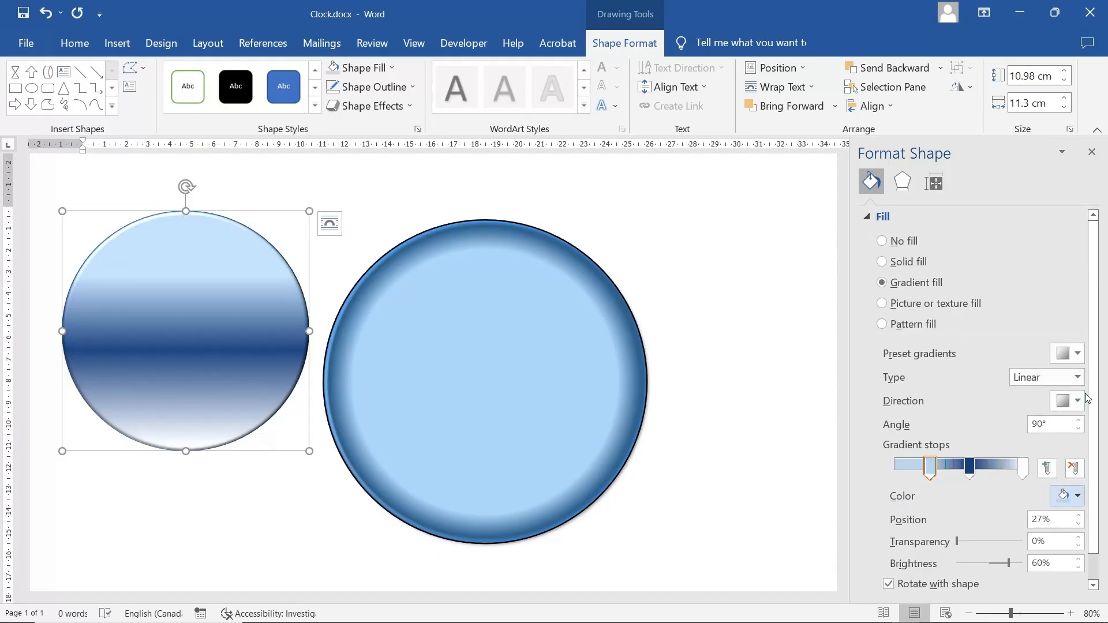
Change the new oval's gradient type to Radial like the clock face, and move its light blue stop to 50%
{"action": "left_click", "coordinate": [563, 375]}
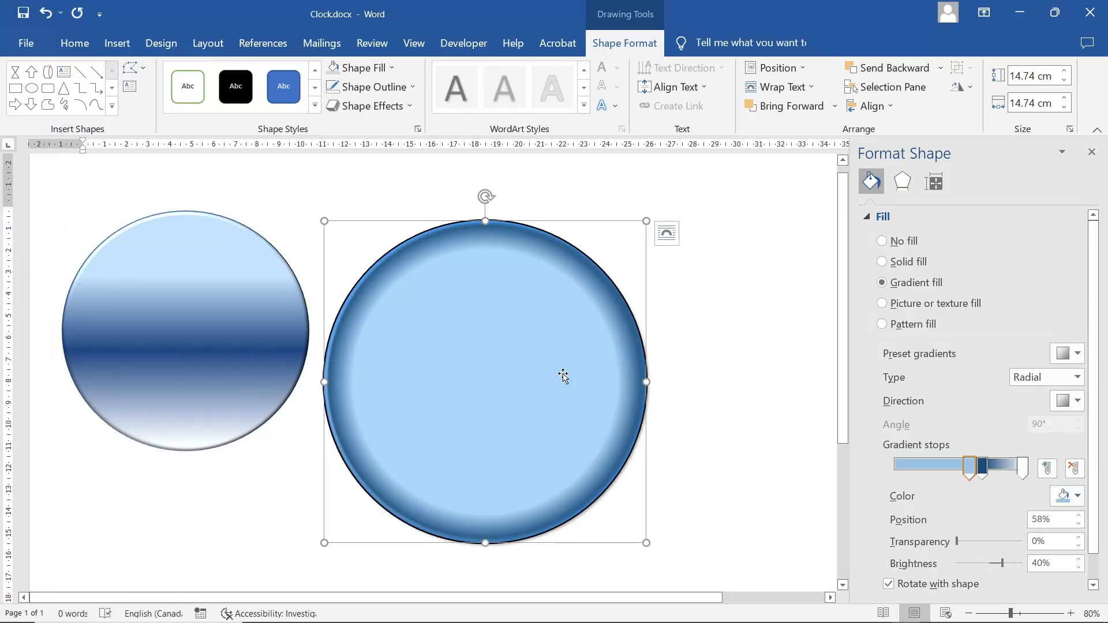
{"action": "left_click", "coordinate": [197, 302]}
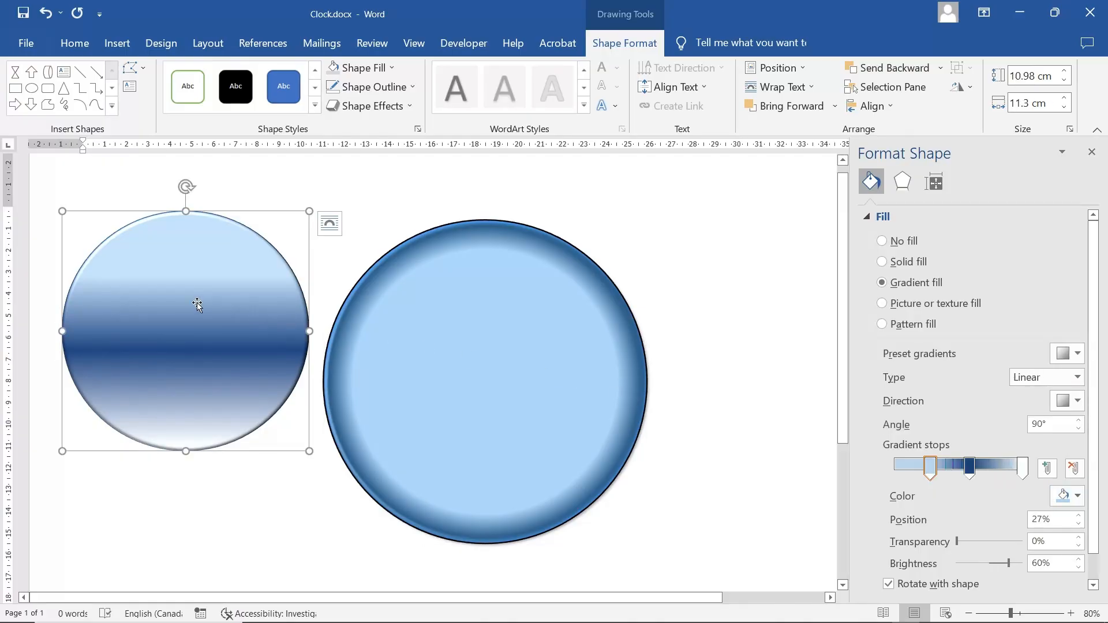
{"action": "left_click", "coordinate": [1077, 378]}
{"action": "left_click", "coordinate": [1033, 411]}
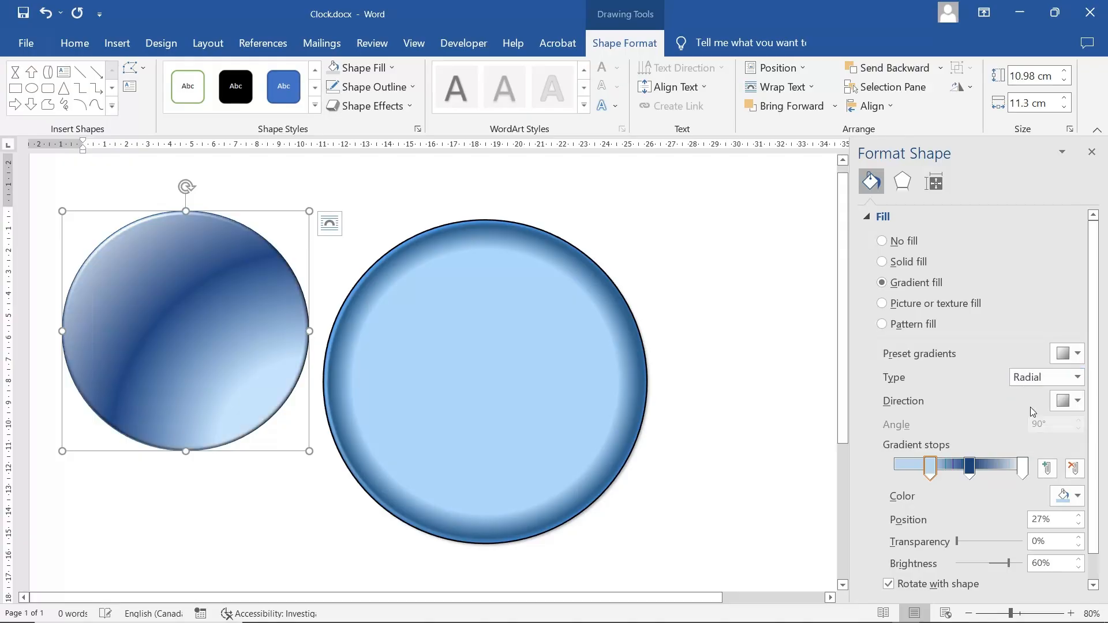
{"action": "left_click", "coordinate": [571, 391]}
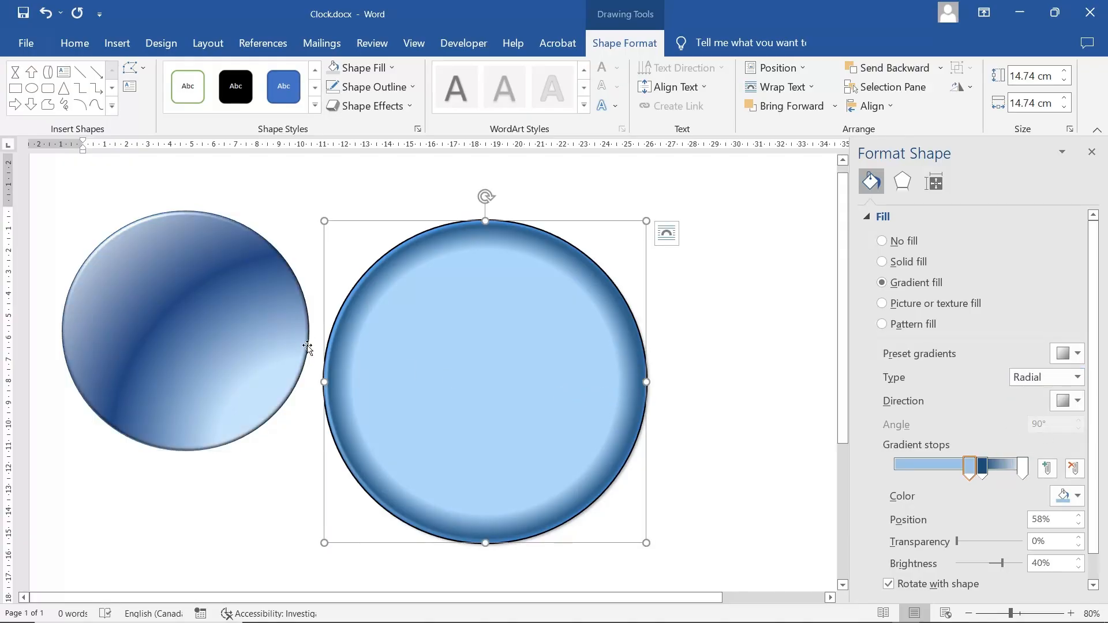
{"action": "left_click", "coordinate": [235, 339]}
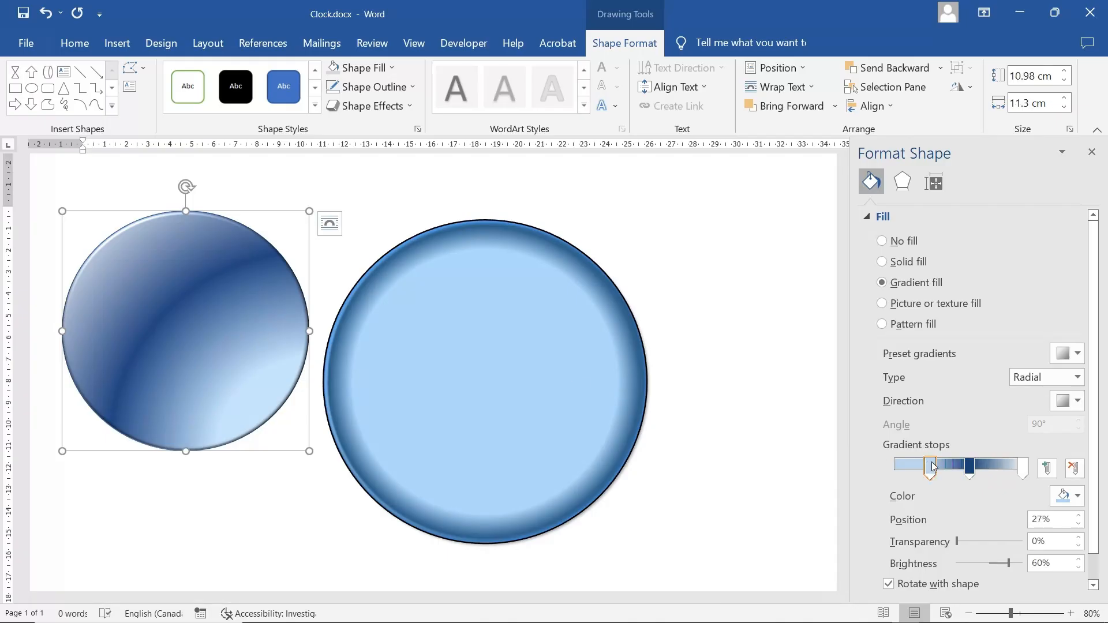
{"action": "left_click_drag", "start_coordinate": [933, 467], "coordinate": [959, 469]}
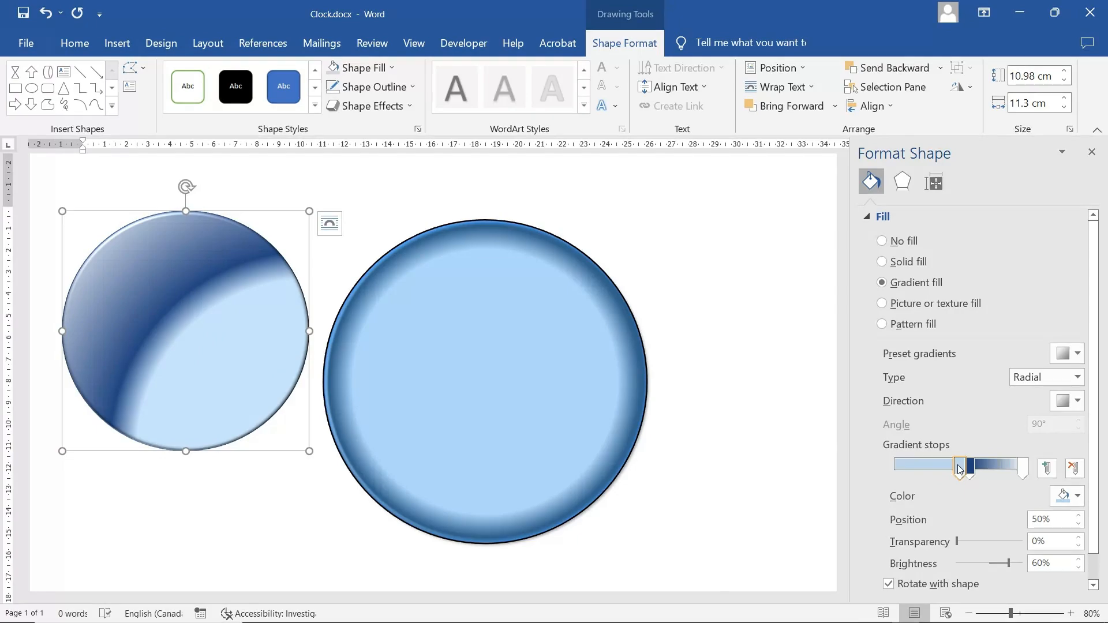
Check the clock face's radial direction options, and set the new oval's gradient to radiate from the centre
{"action": "left_click", "coordinate": [473, 318]}
{"action": "left_click", "coordinate": [1078, 401]}
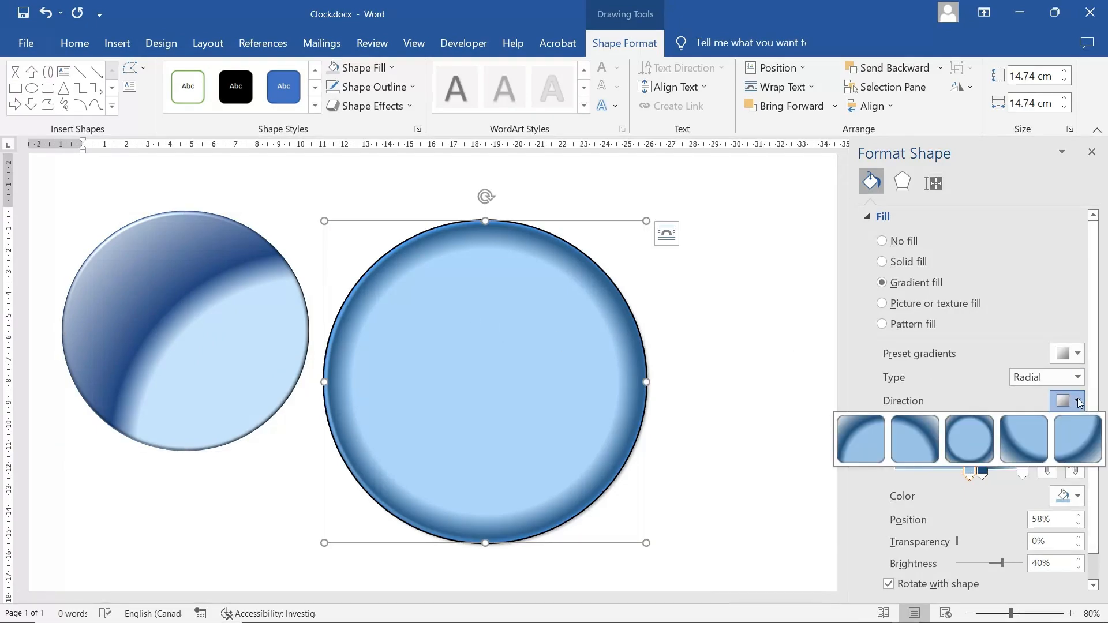
{"action": "left_click", "coordinate": [1077, 401]}
{"action": "left_click", "coordinate": [248, 317]}
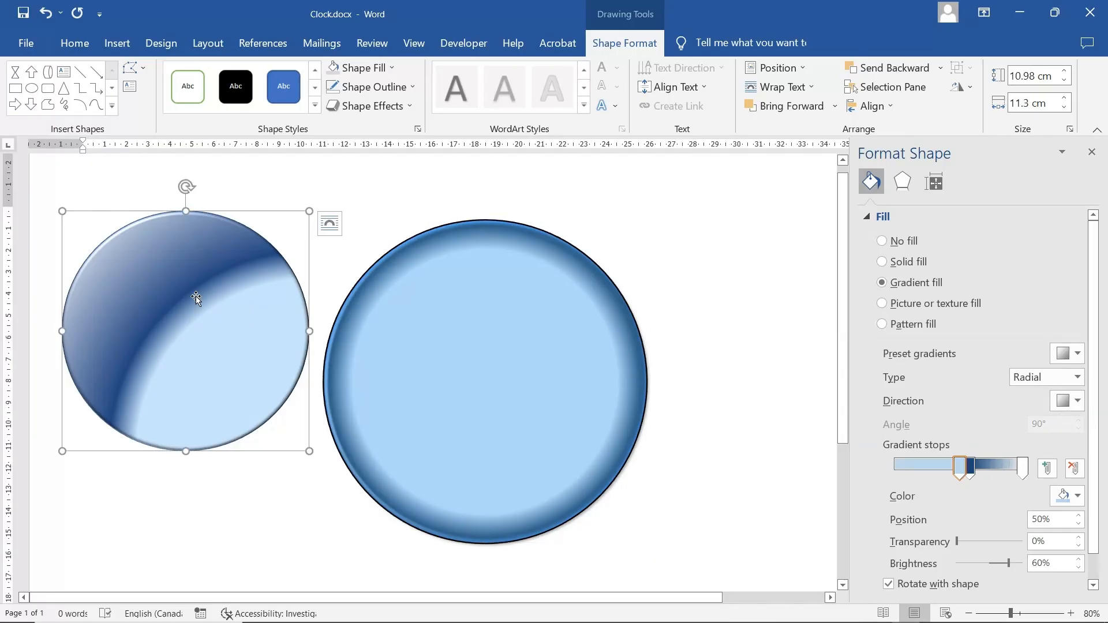
{"action": "left_click", "coordinate": [1079, 403]}
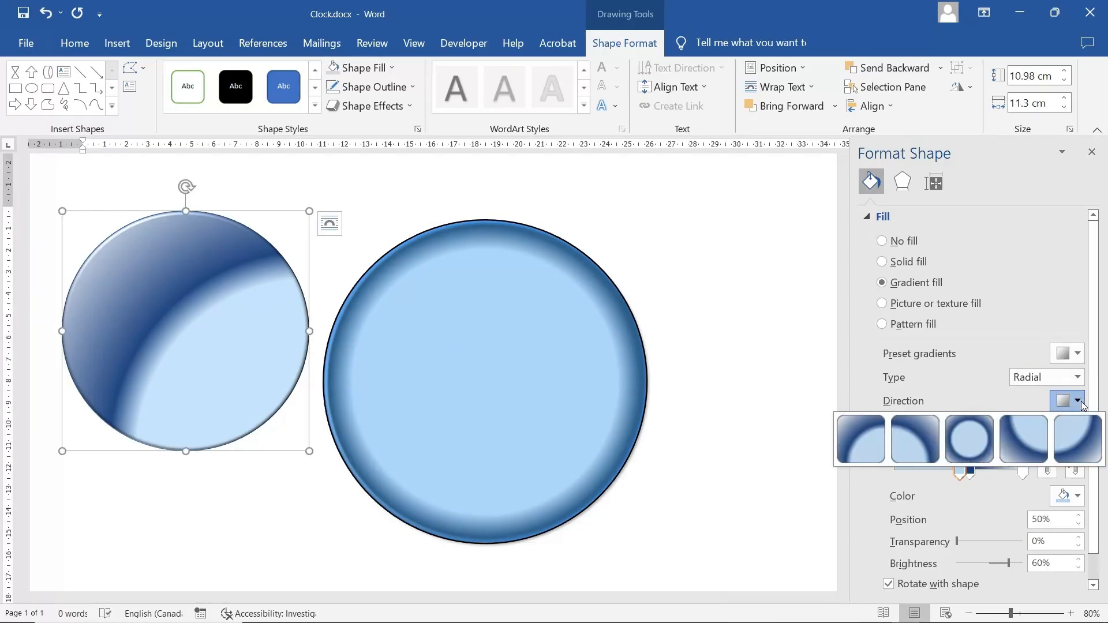
{"action": "left_click", "coordinate": [971, 440]}
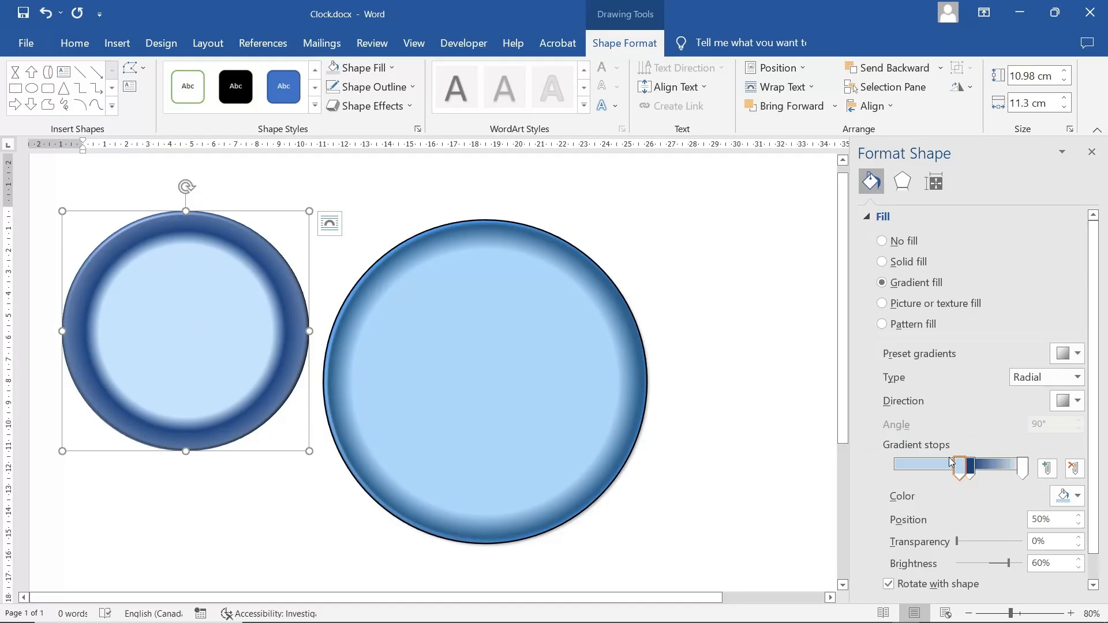
Adjust the new oval's light blue gradient stop to 57%, comparing the ring with the clock face
{"action": "left_click_drag", "start_coordinate": [953, 465], "coordinate": [969, 466]}
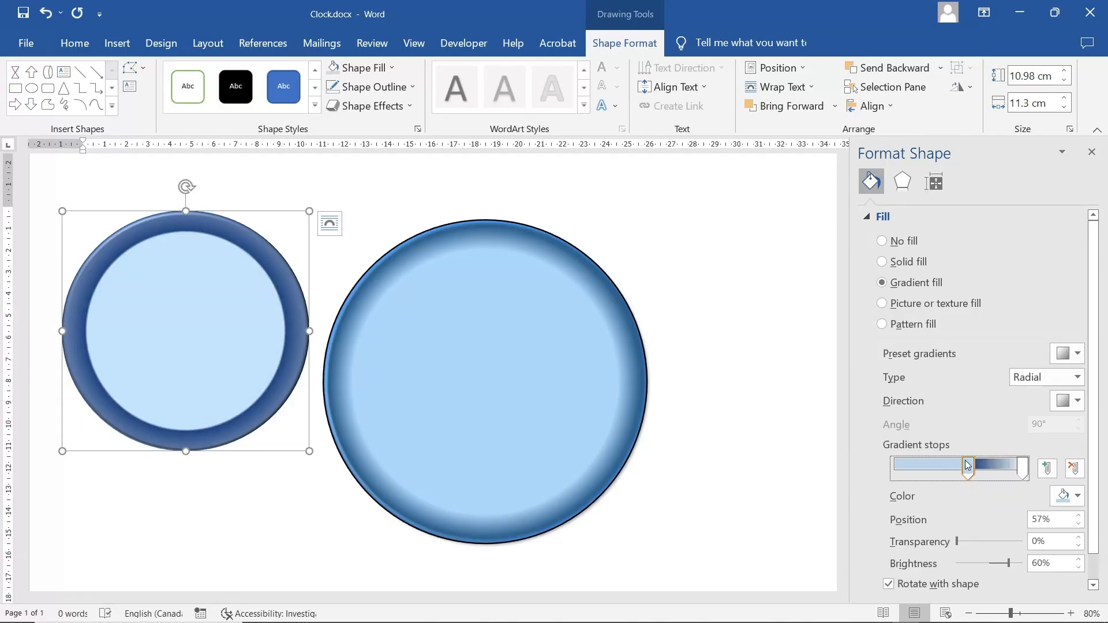
{"action": "left_click_drag", "start_coordinate": [967, 465], "coordinate": [957, 467]}
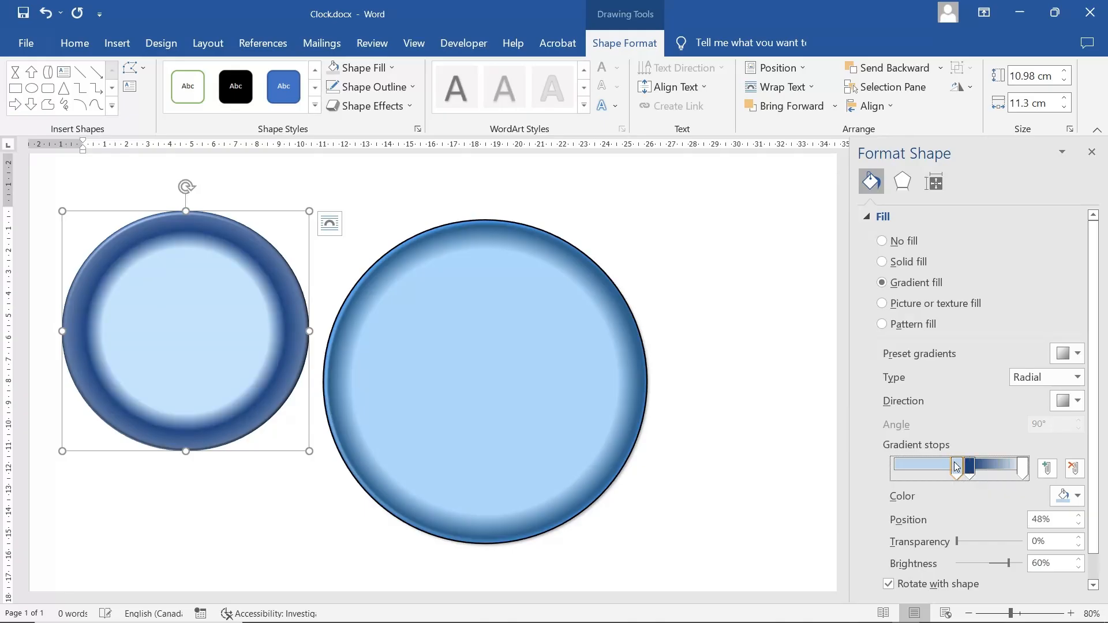
{"action": "left_click", "coordinate": [530, 341]}
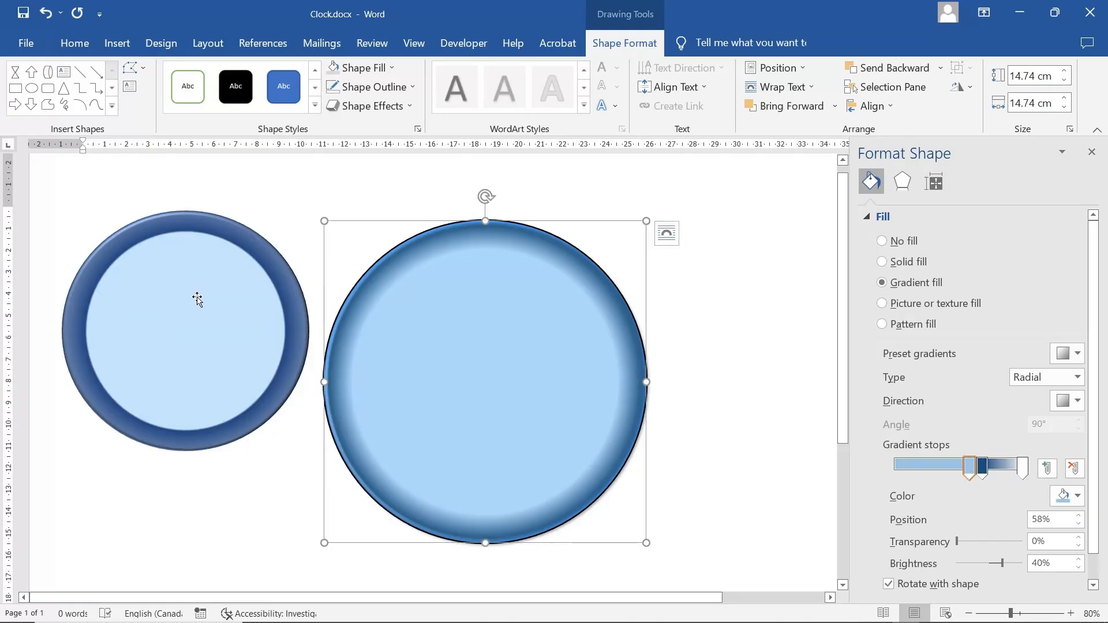
{"action": "left_click", "coordinate": [210, 309]}
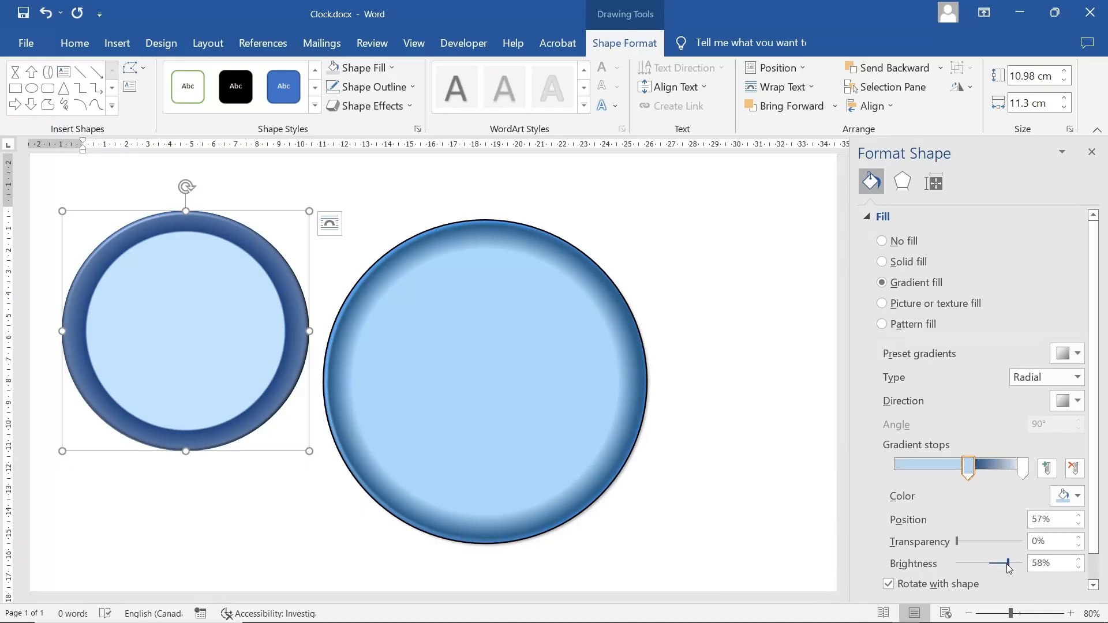
Set the new oval's light blue stop to 40% brightness and 56% position, with the dark stop slightly farther out
{"action": "left_click_drag", "start_coordinate": [1008, 568], "coordinate": [1008, 570]}
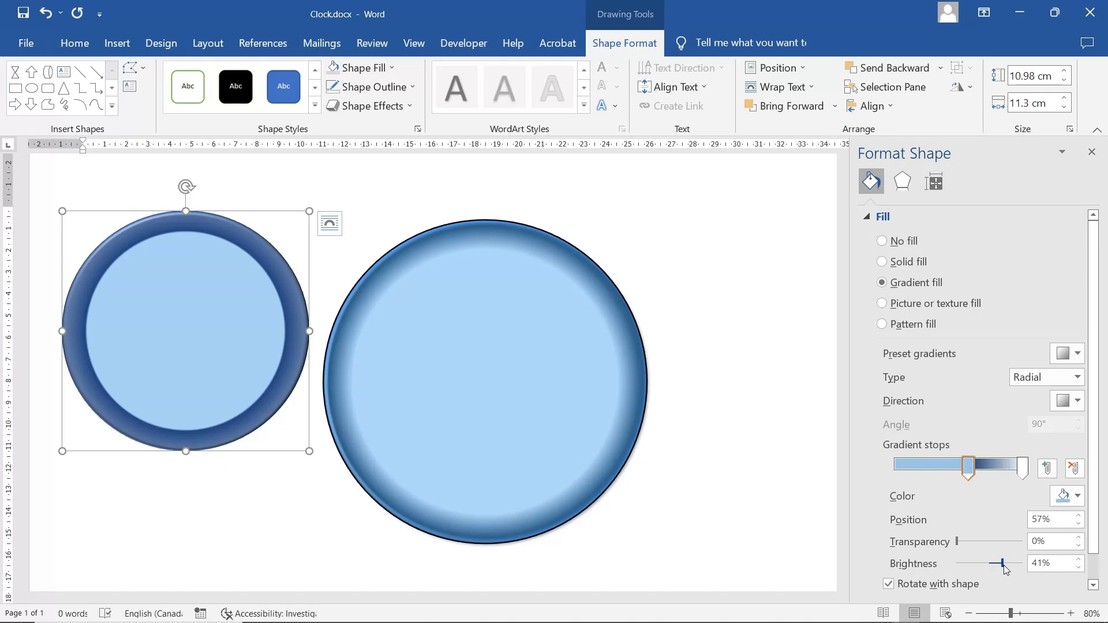
{"action": "left_click_drag", "start_coordinate": [1004, 569], "coordinate": [1002, 569]}
{"action": "left_click_drag", "start_coordinate": [968, 468], "coordinate": [966, 472]}
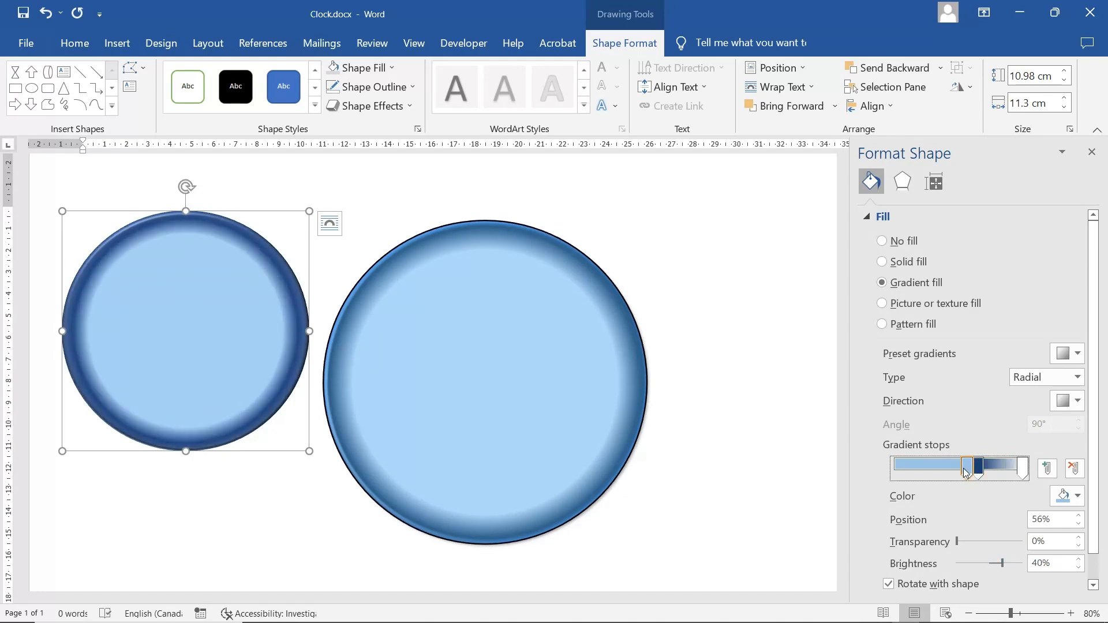
Move the clock face farther right to make room, and enlarge the new oval to about 16.35 cm high and 16.25 cm wide
{"action": "left_click_drag", "start_coordinate": [544, 388], "coordinate": [711, 376]}
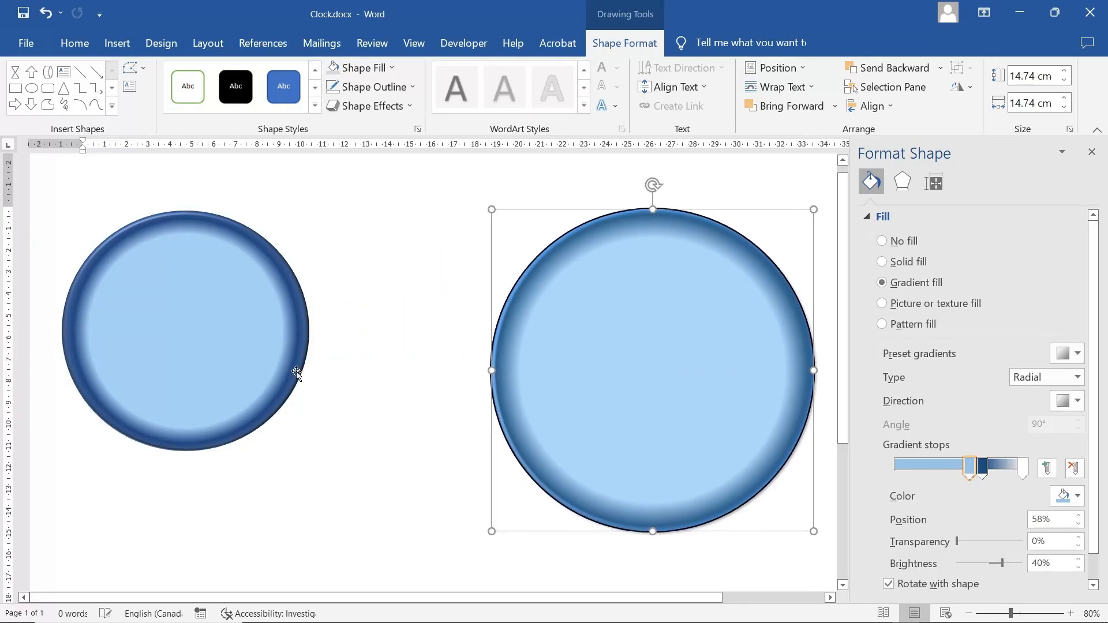
{"action": "left_click", "coordinate": [296, 374]}
{"action": "left_click_drag", "start_coordinate": [309, 450], "coordinate": [417, 569]}
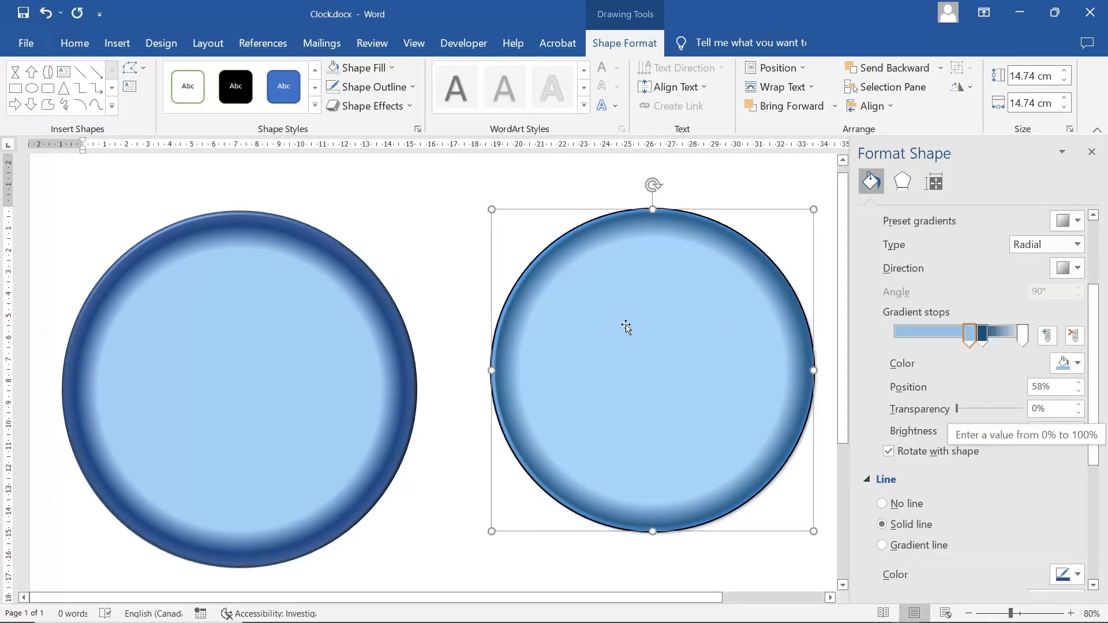
Compare the new oval with the clock face, remove the new oval's outline, and move its dark gradient stop to 71%
{"action": "left_click", "coordinate": [321, 329]}
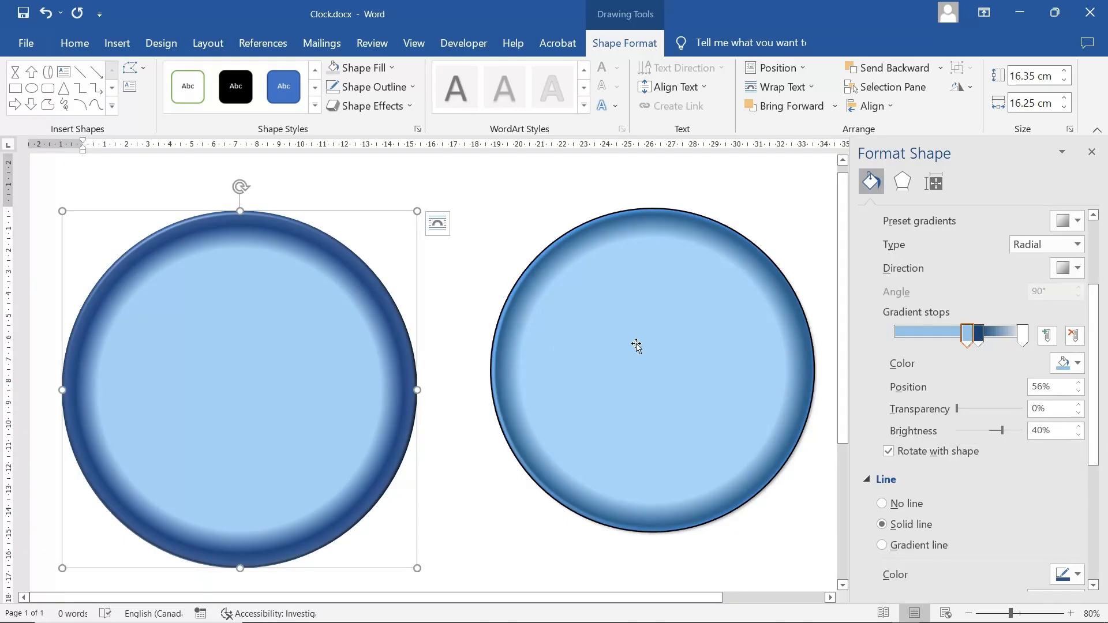
{"action": "left_click", "coordinate": [635, 345]}
{"action": "left_click", "coordinate": [310, 347]}
{"action": "left_click_drag", "start_coordinate": [977, 335], "coordinate": [970, 338]}
{"action": "left_click", "coordinate": [966, 335]}
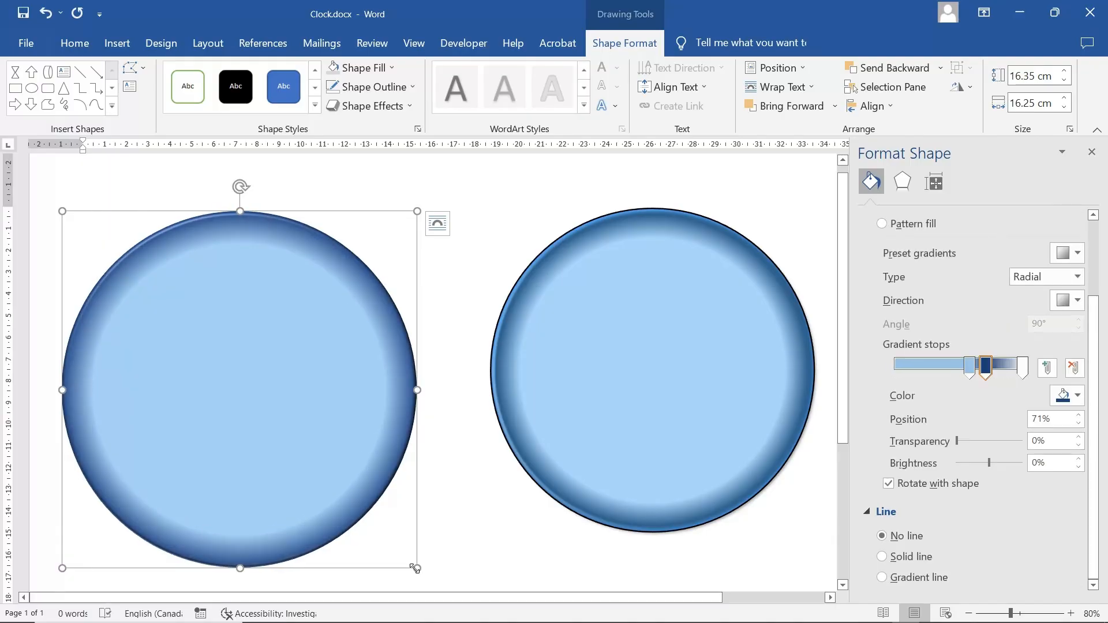
Shrink the new oval to about 15.37 cm by 15.56 cm and move it closer to the clock face
{"action": "left_click_drag", "start_coordinate": [416, 567], "coordinate": [402, 546]}
{"action": "left_click_drag", "start_coordinate": [285, 407], "coordinate": [323, 416]}
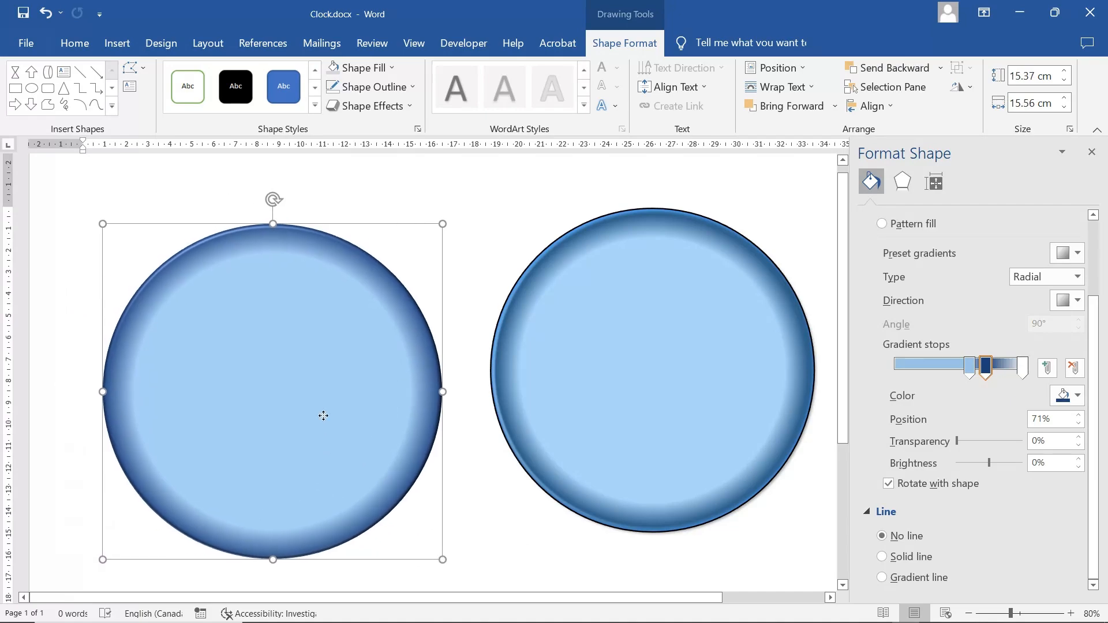
{"action": "key", "text": "ctrl+z"}
Set the new oval's height and width both to 14.74 cm
{"action": "left_click", "coordinate": [317, 284]}
{"action": "left_click", "coordinate": [1021, 81]}
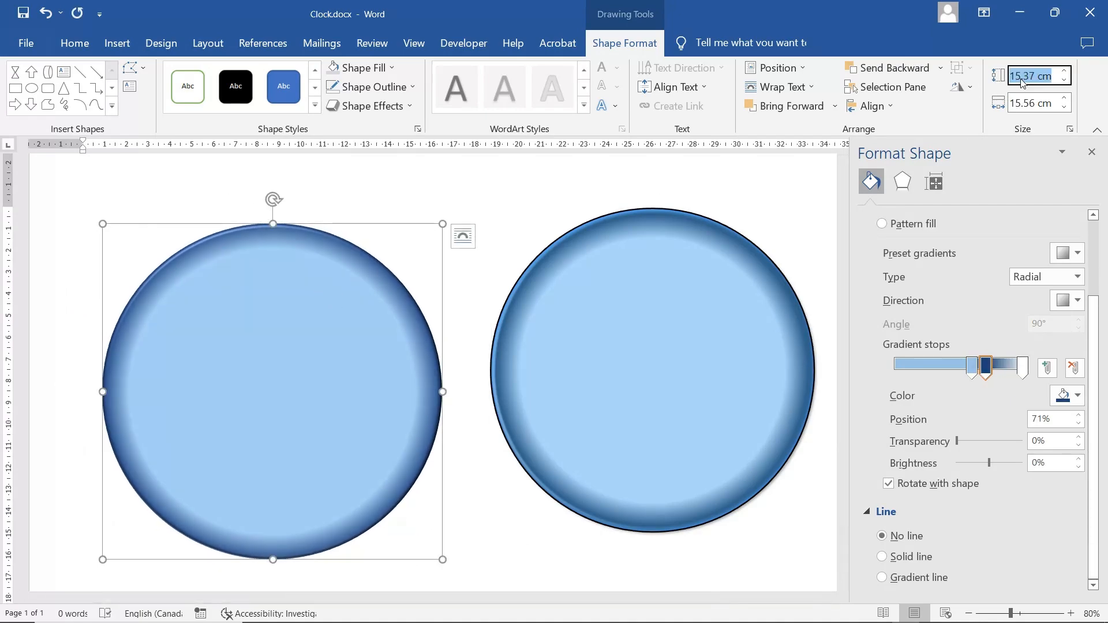
{"action": "type", "text": "14.74"}
{"action": "key", "text": "Return"}
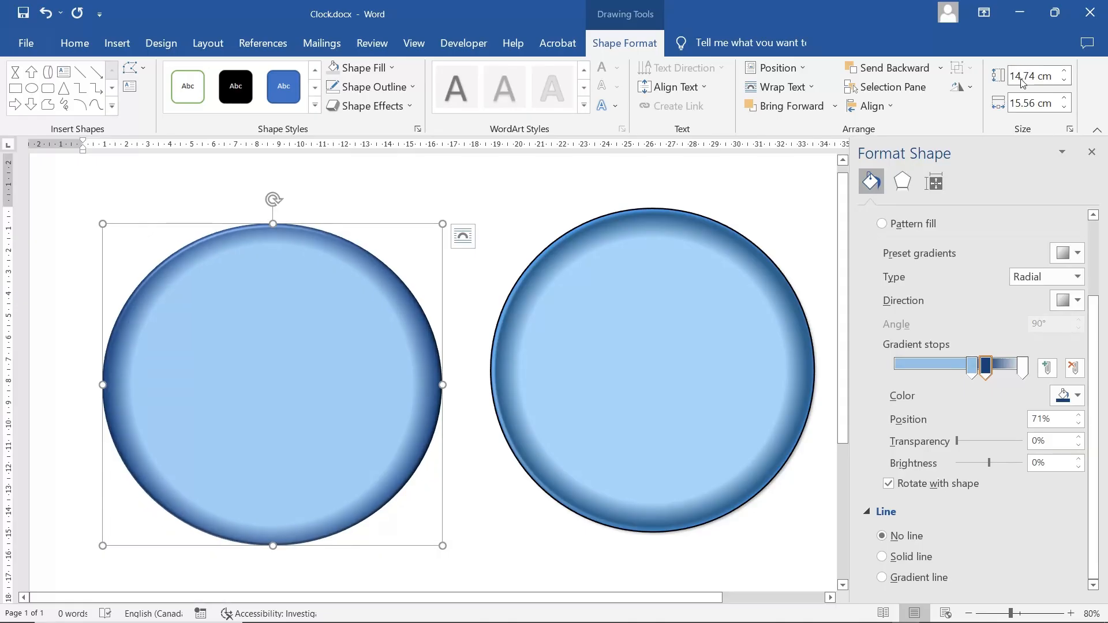
{"action": "left_click", "coordinate": [1039, 106]}
{"action": "type", "text": "14."}
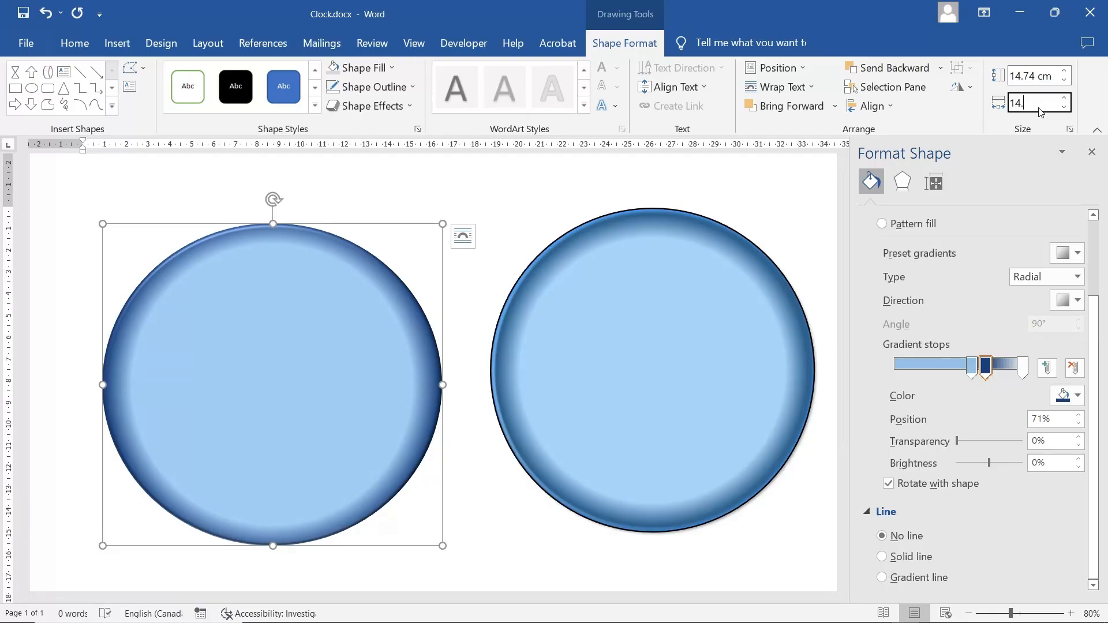
{"action": "type", "text": "74"}
{"action": "key", "text": "Return"}
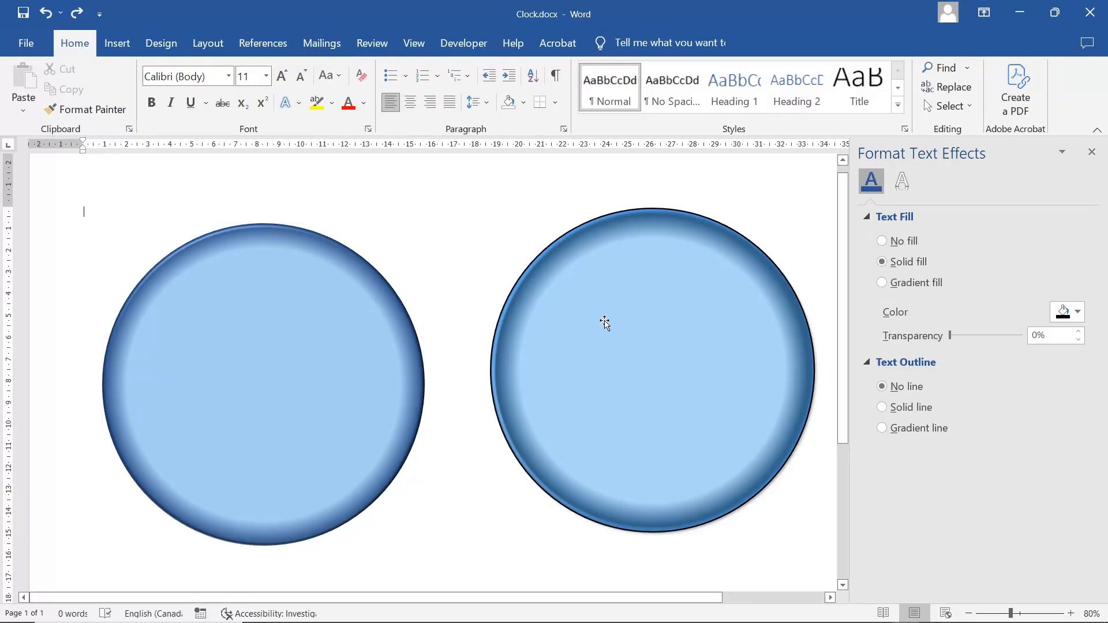
Check the clock face's 3-D contour settings and set the new oval's contour size to 3 pt
{"action": "left_click", "coordinate": [614, 323]}
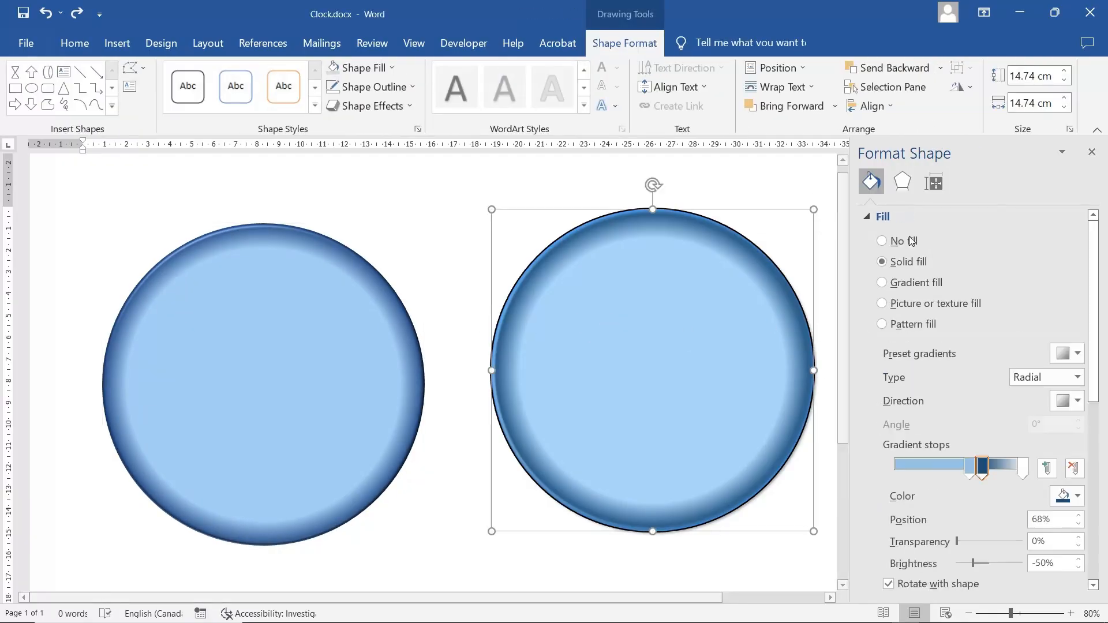
{"action": "left_click", "coordinate": [901, 182]}
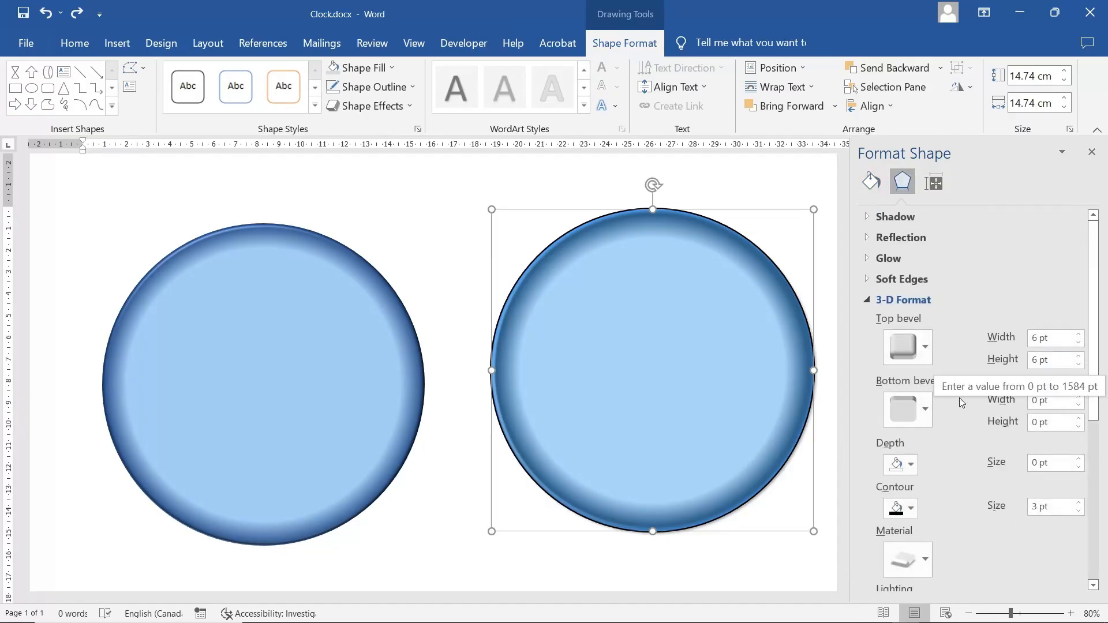
{"action": "scroll", "coordinate": [969, 505], "scroll_direction": "down", "scroll_amount": 1}
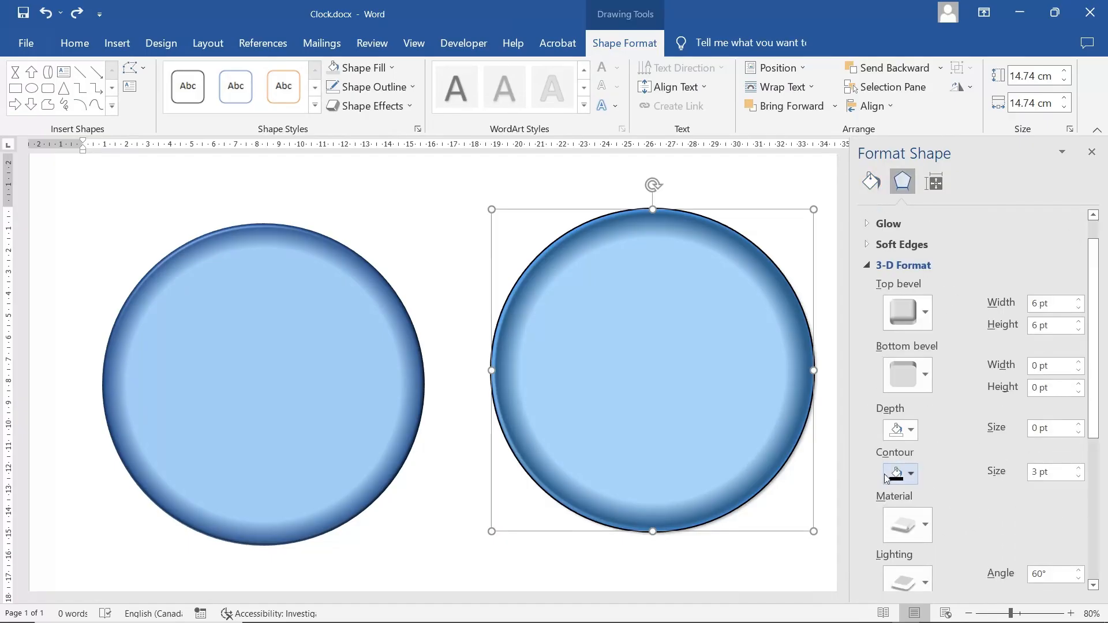
{"action": "left_click", "coordinate": [282, 390]}
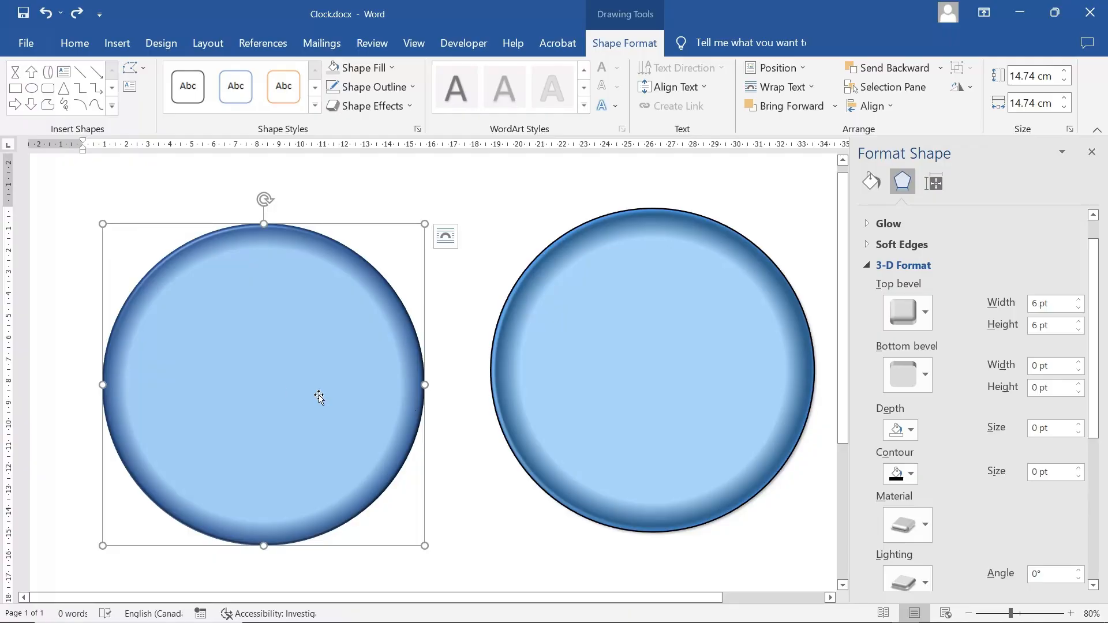
{"action": "left_click", "coordinate": [1079, 470]}
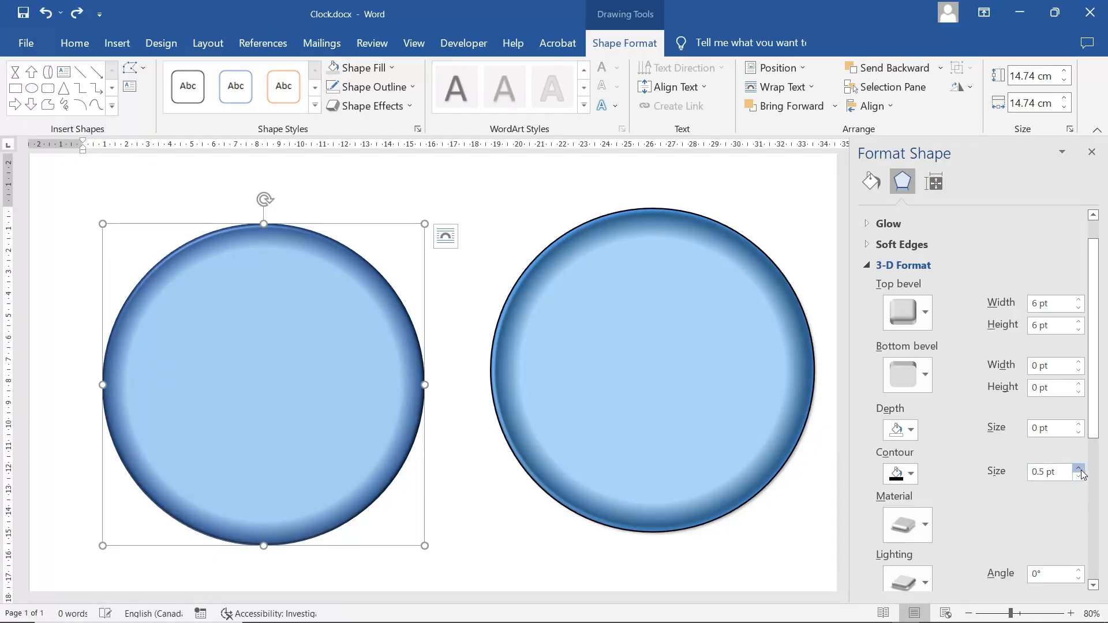
{"action": "left_click", "coordinate": [1078, 469]}
{"action": "left_click", "coordinate": [1078, 470]}
{"action": "left_click", "coordinate": [1078, 469]}
{"action": "left_click", "coordinate": [1078, 470]}
{"action": "left_click", "coordinate": [1078, 470]}
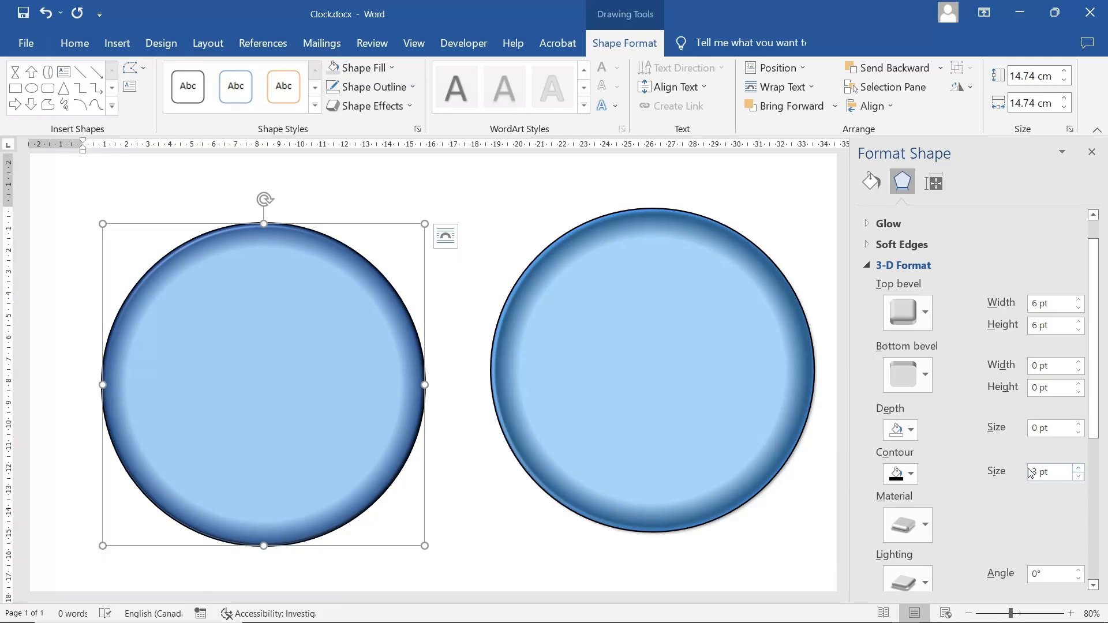
Compare the 3-D material and lighting of both circles, and apply the translucent Powder material to the new oval
{"action": "left_click", "coordinate": [739, 439]}
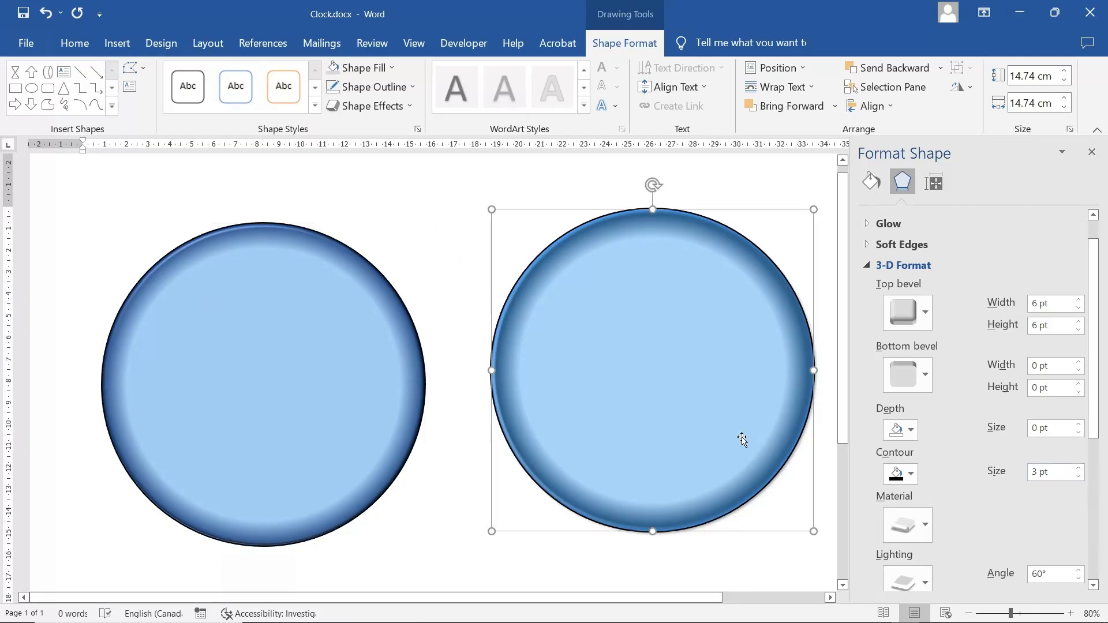
{"action": "left_click", "coordinate": [917, 478]}
{"action": "left_click", "coordinate": [714, 436]}
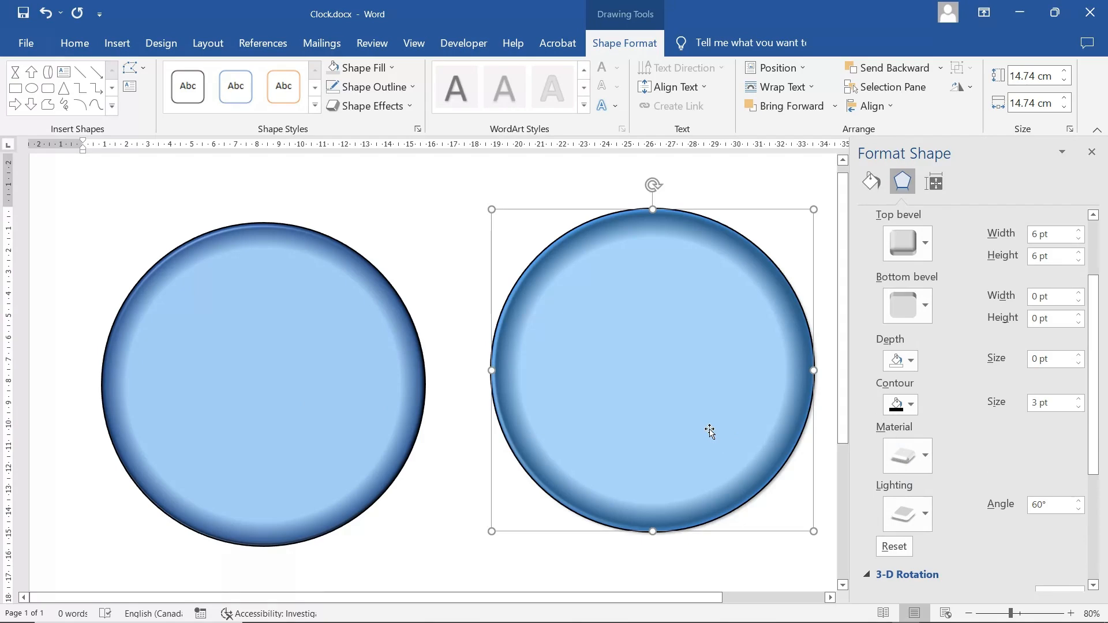
{"action": "left_click", "coordinate": [304, 413]}
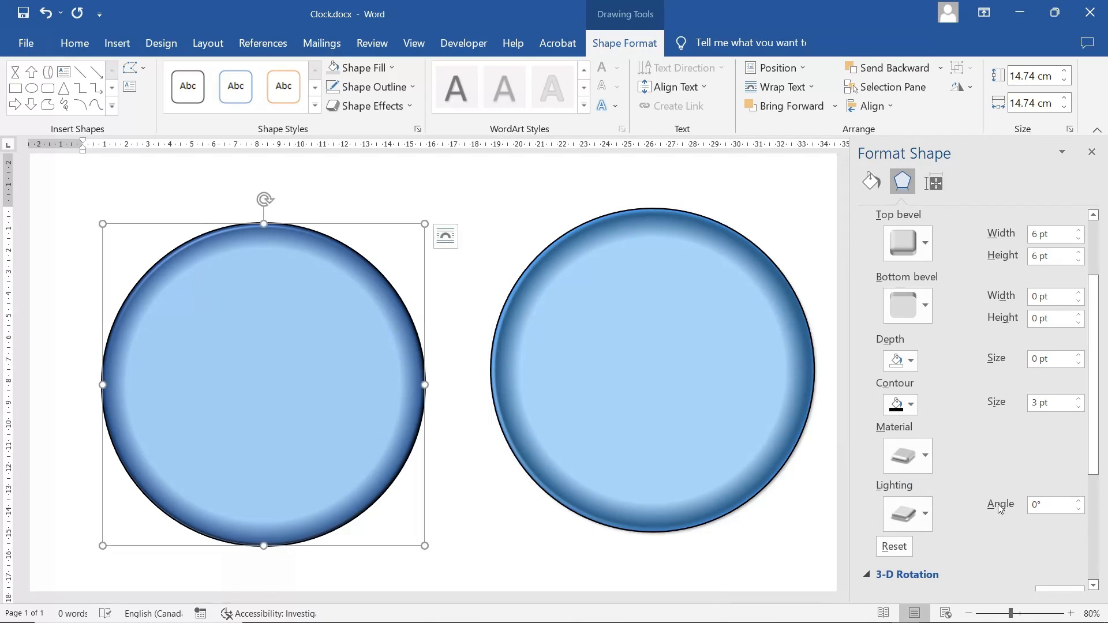
{"action": "left_click", "coordinate": [707, 427]}
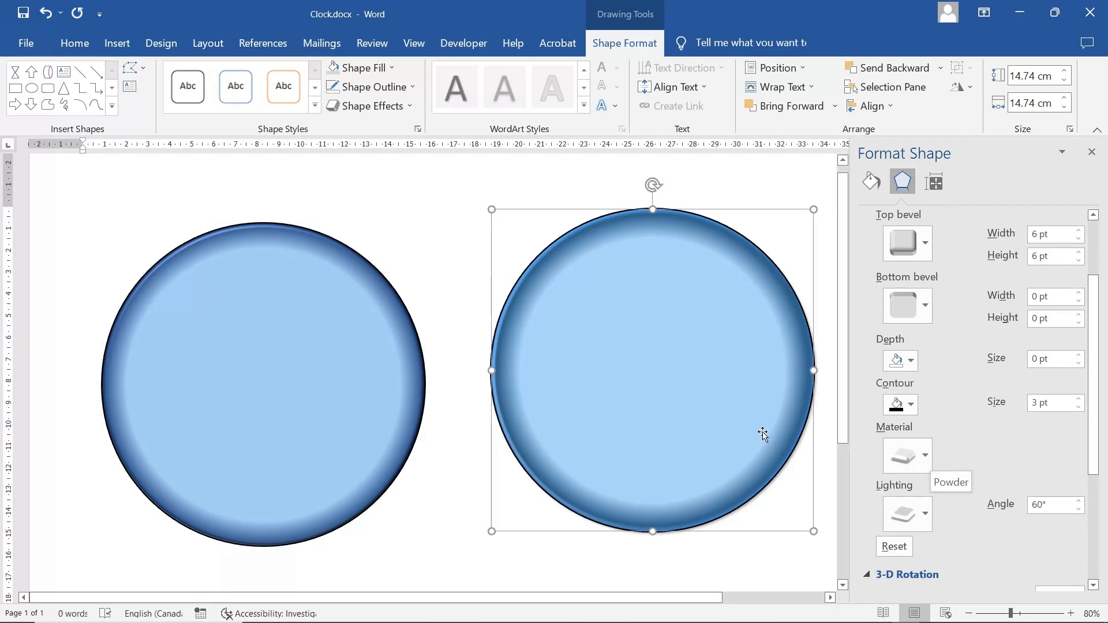
{"action": "left_click", "coordinate": [924, 455]}
{"action": "left_click", "coordinate": [923, 455]}
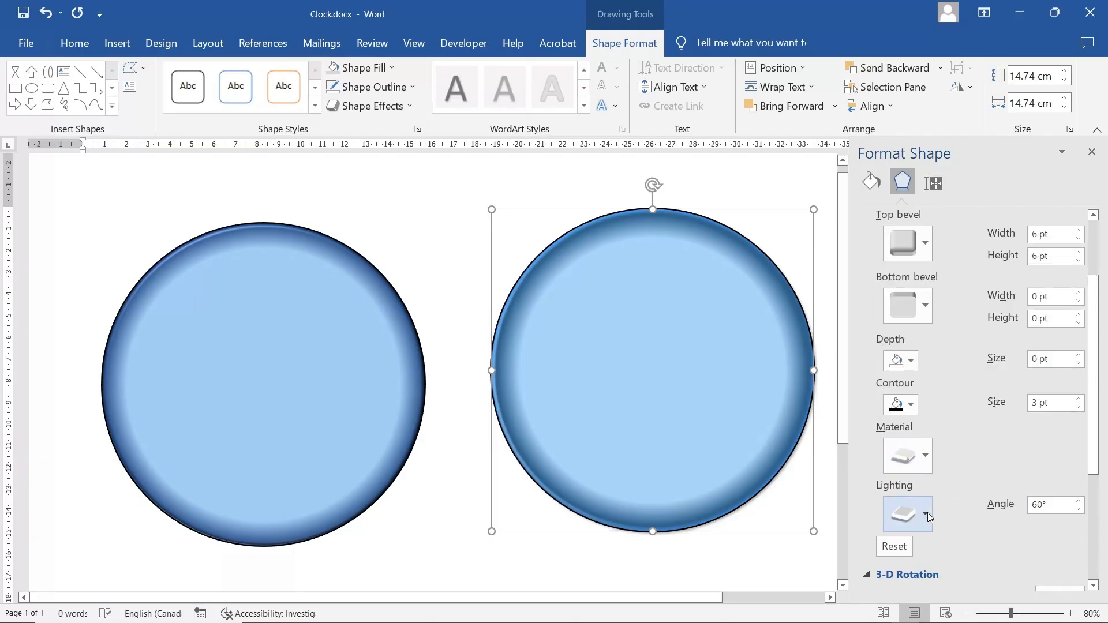
{"action": "left_click", "coordinate": [332, 398]}
{"action": "left_click", "coordinate": [925, 453]}
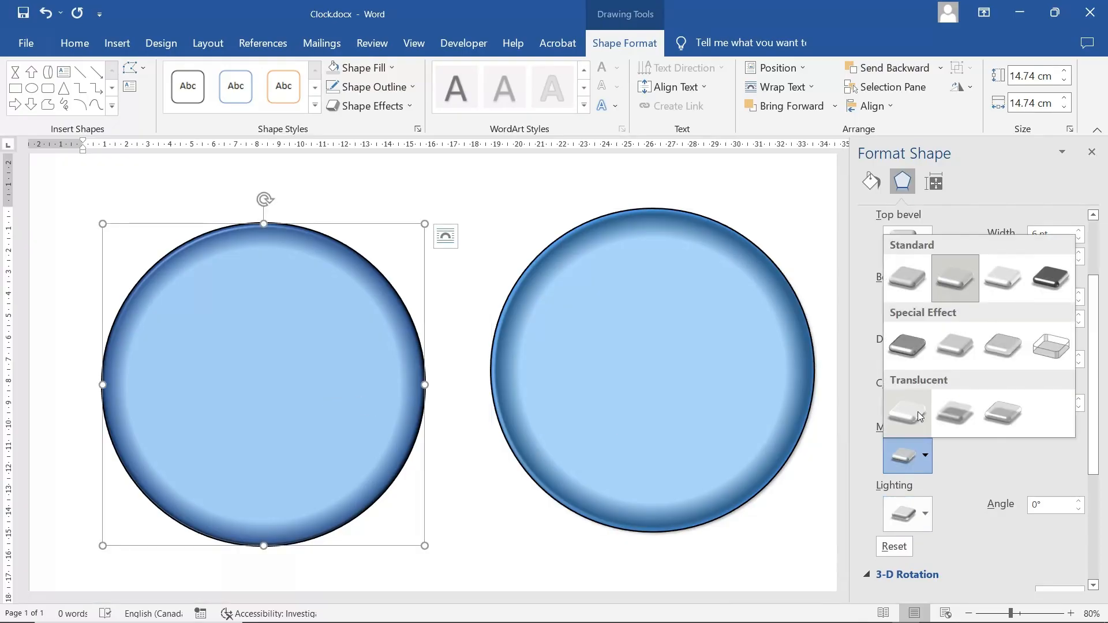
{"action": "left_click", "coordinate": [913, 415]}
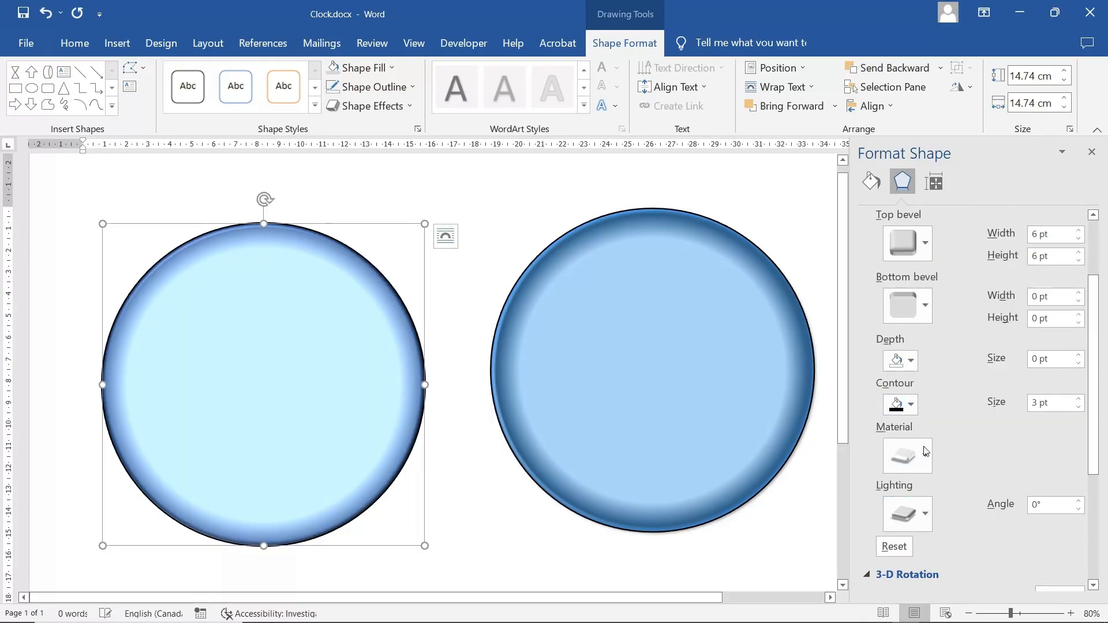
Give the new oval the last Special lighting preset and set its lighting angle to 60°, matching the clock face
{"action": "left_click", "coordinate": [926, 516]}
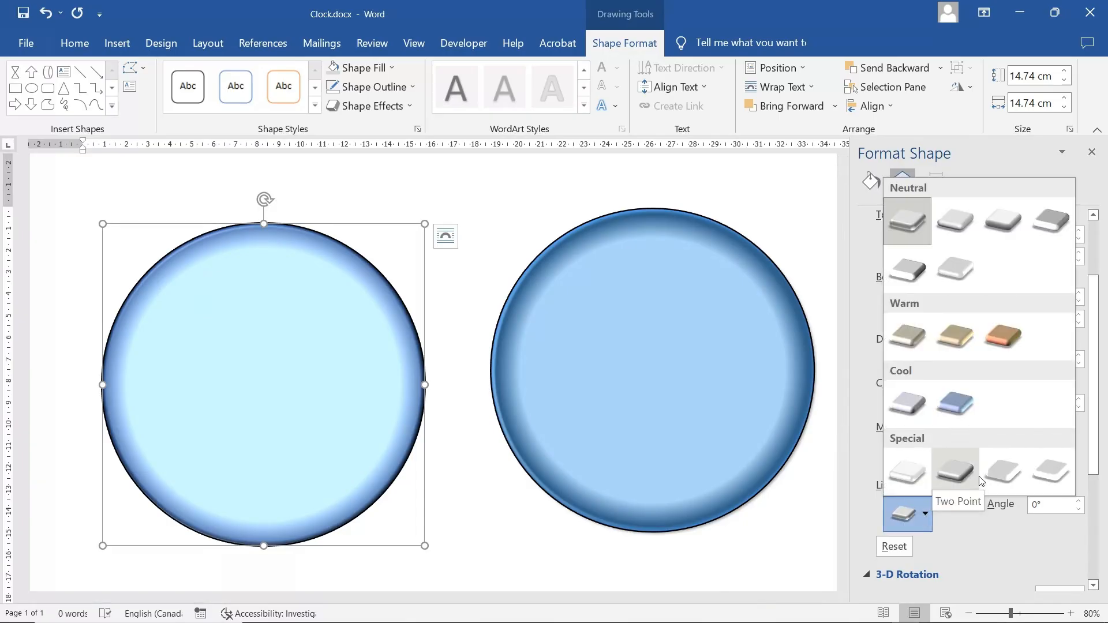
{"action": "left_click", "coordinate": [1054, 471]}
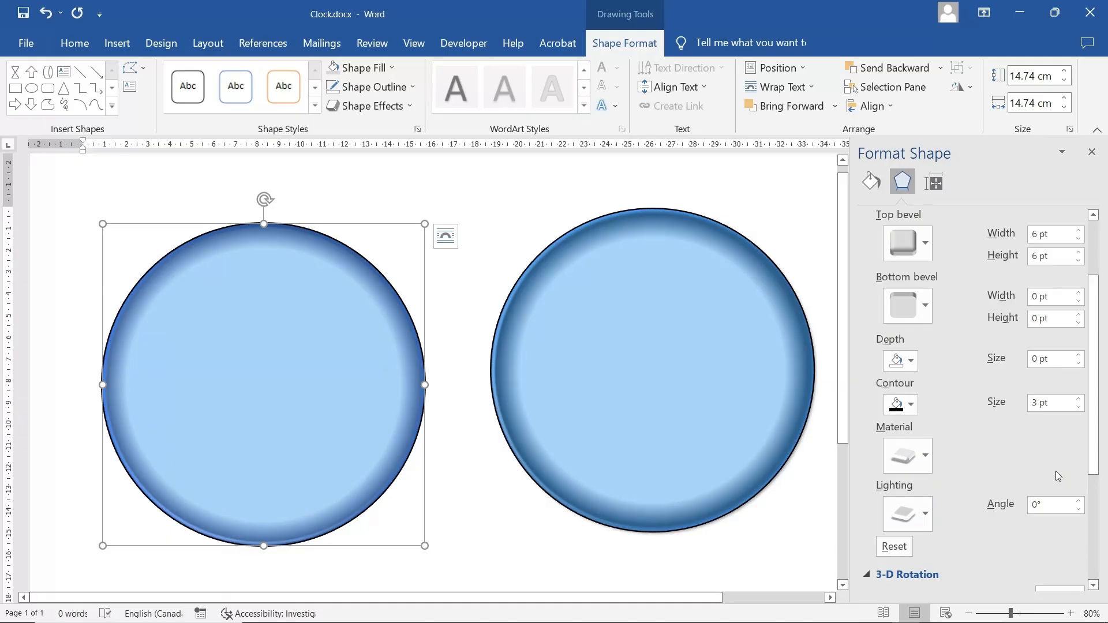
{"action": "left_click", "coordinate": [719, 420]}
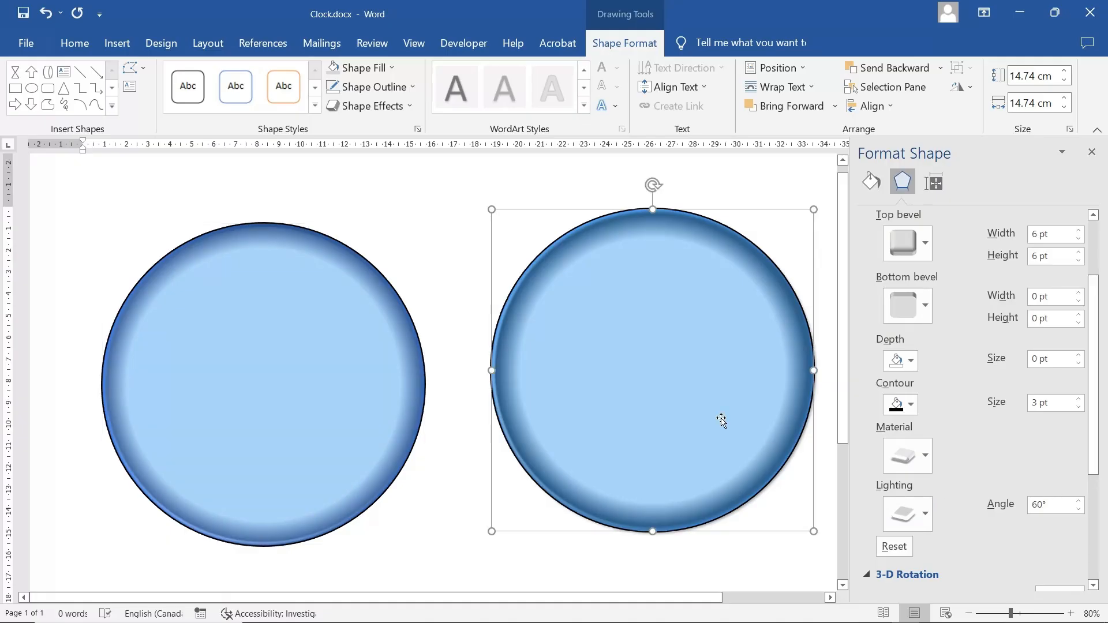
{"action": "left_click", "coordinate": [349, 406]}
{"action": "left_click", "coordinate": [1002, 511]}
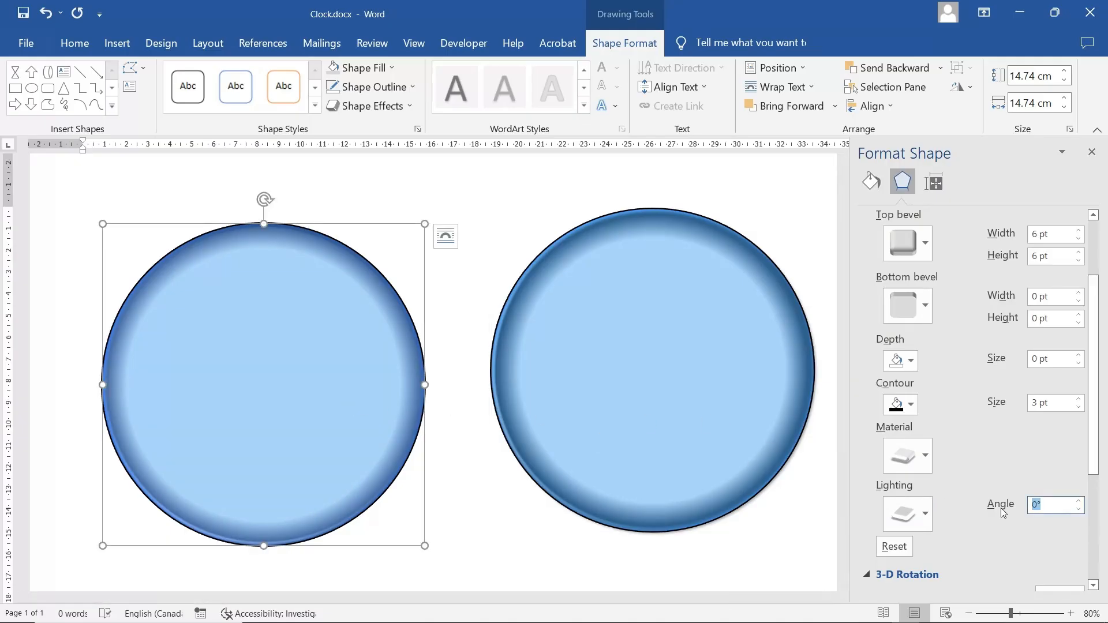
{"action": "type", "text": "60"}
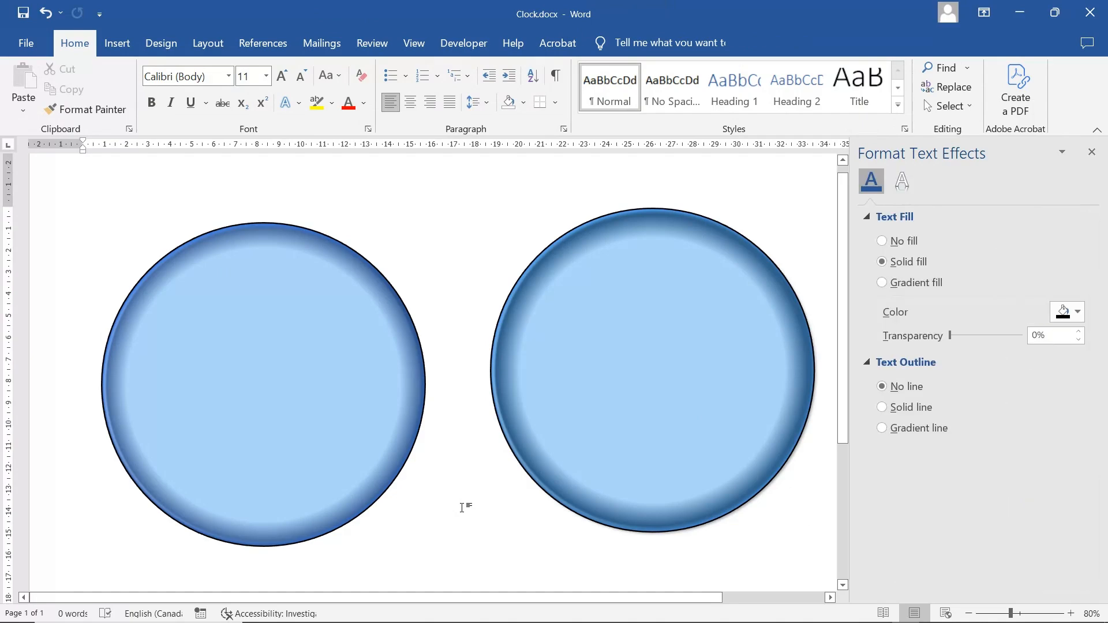
Move the new oval level with the clock face for comparison, and delete both circles from the page
{"action": "left_click_drag", "start_coordinate": [289, 423], "coordinate": [317, 415]}
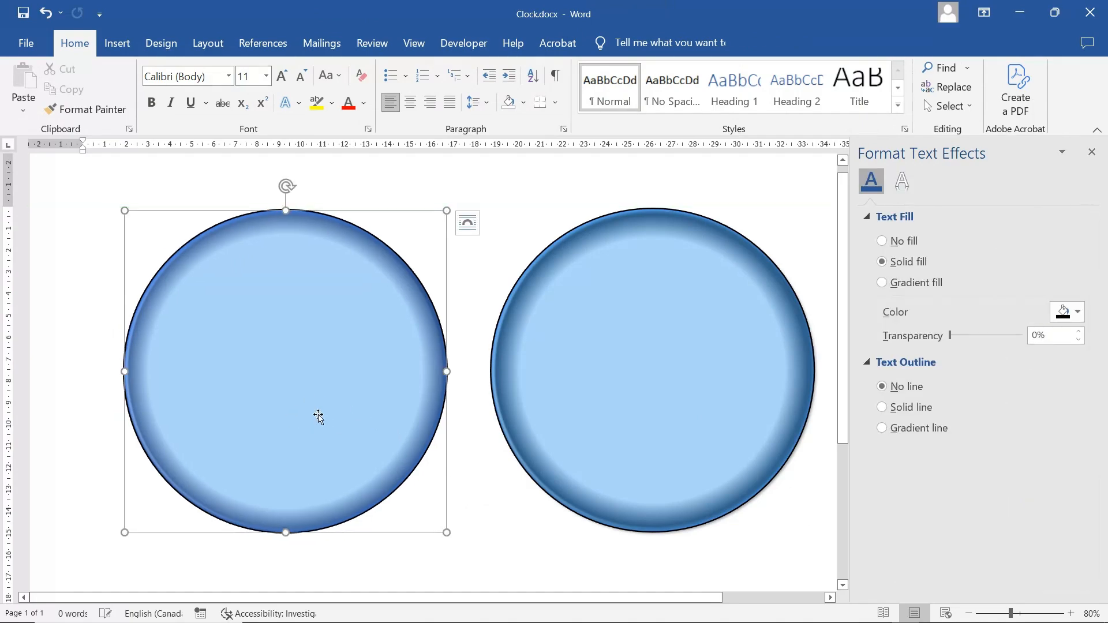
{"action": "left_click", "coordinate": [483, 503]}
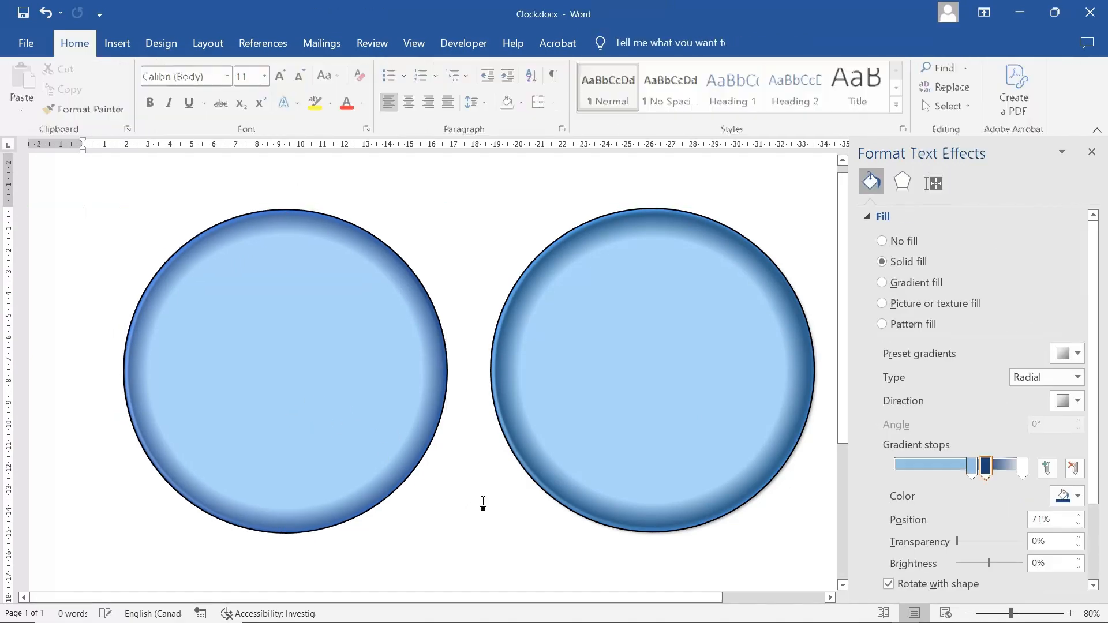
{"action": "left_click", "coordinate": [366, 414]}
{"action": "key", "text": "Delete"}
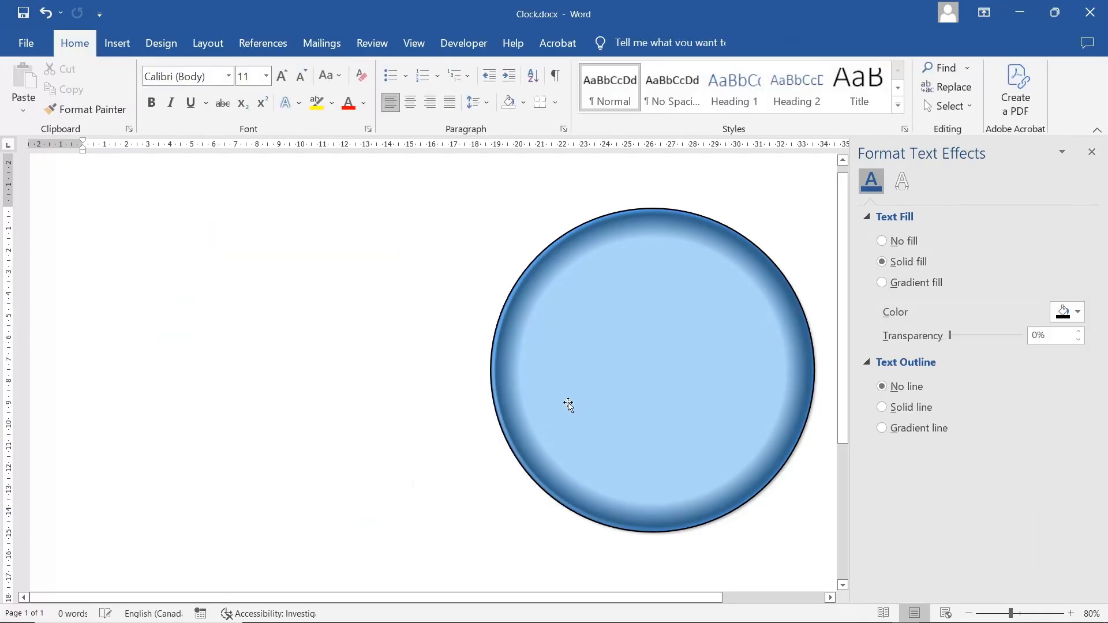
{"action": "key", "text": "Delete"}
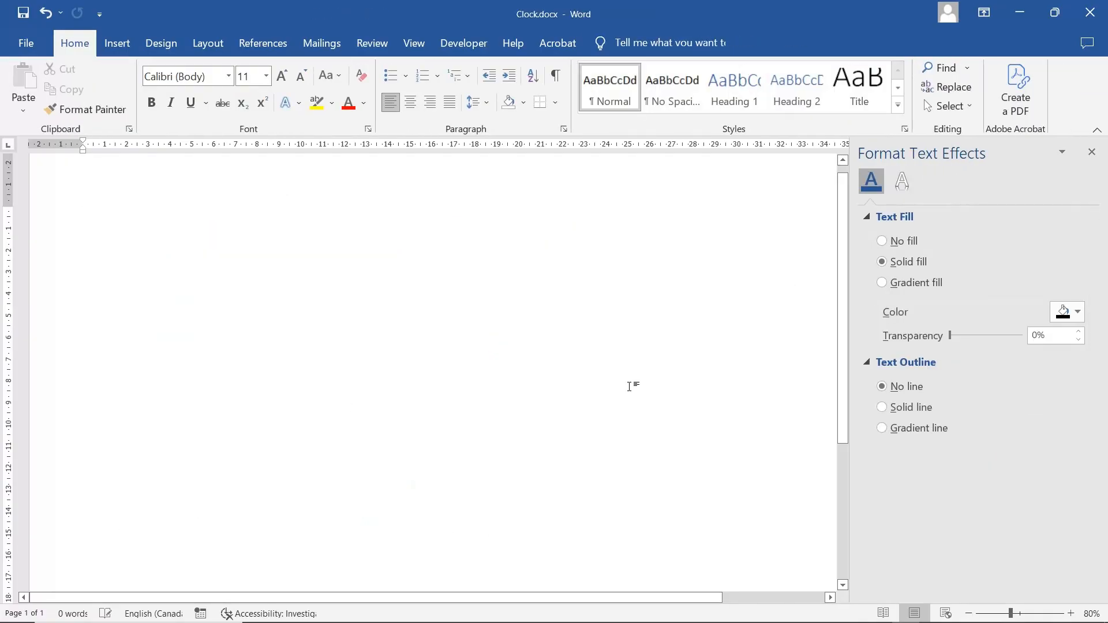